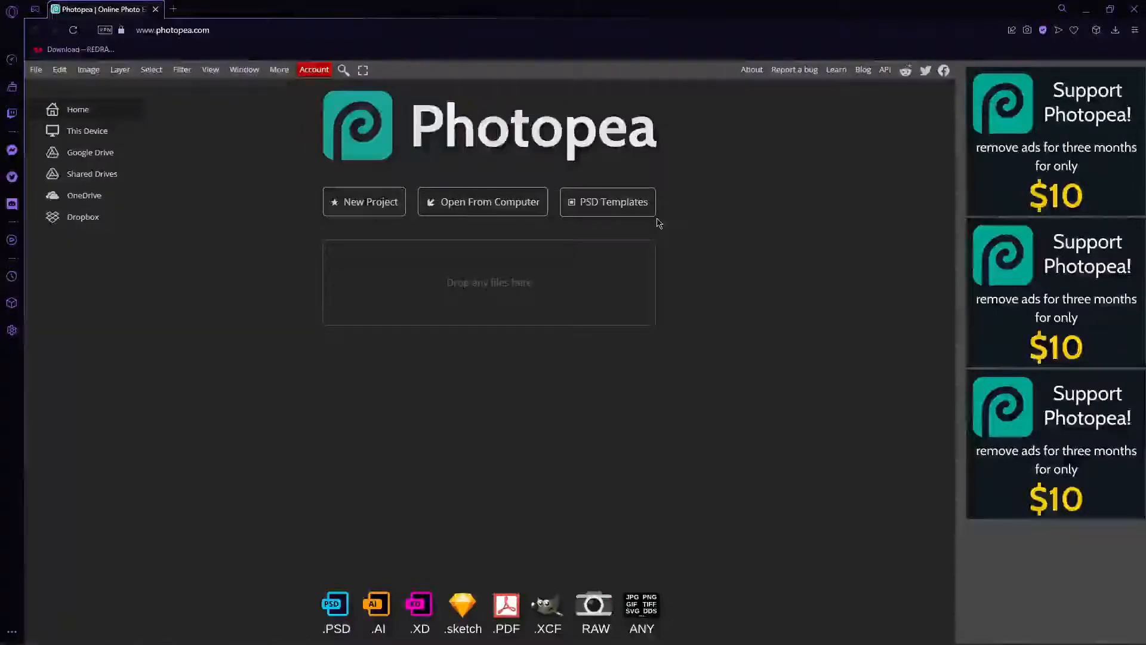
Create a new project 1000 by 1000 pixels at 800 DPI with a white background.
click(370, 203)
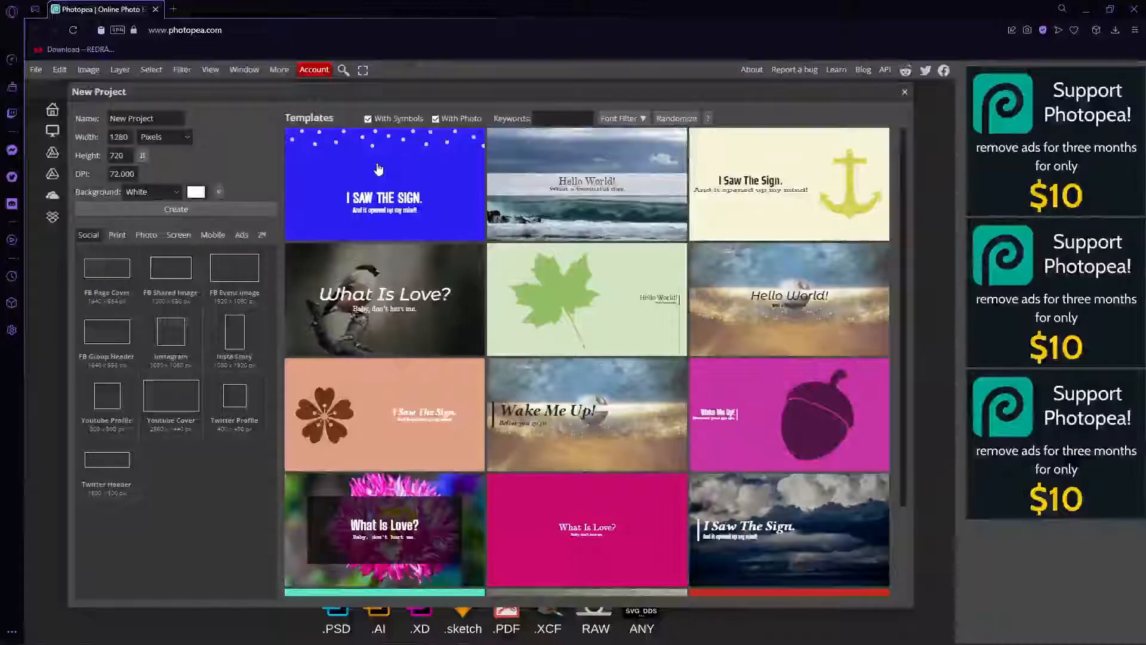
double_click(119, 139)
text(1000)
key(Tab)
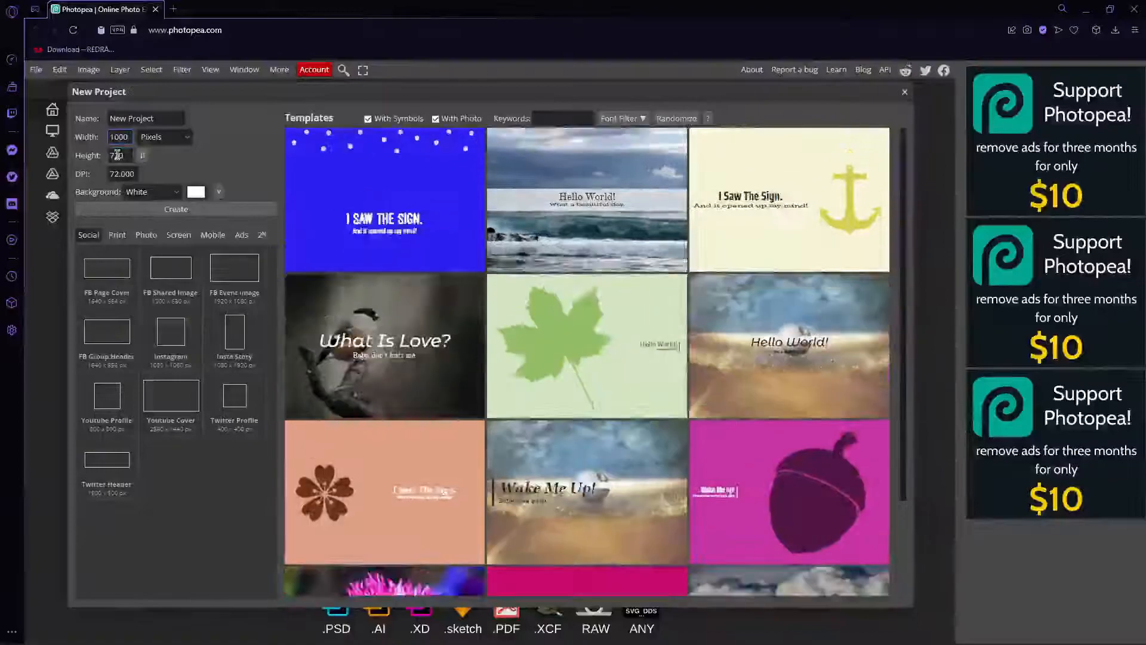
text(1000)
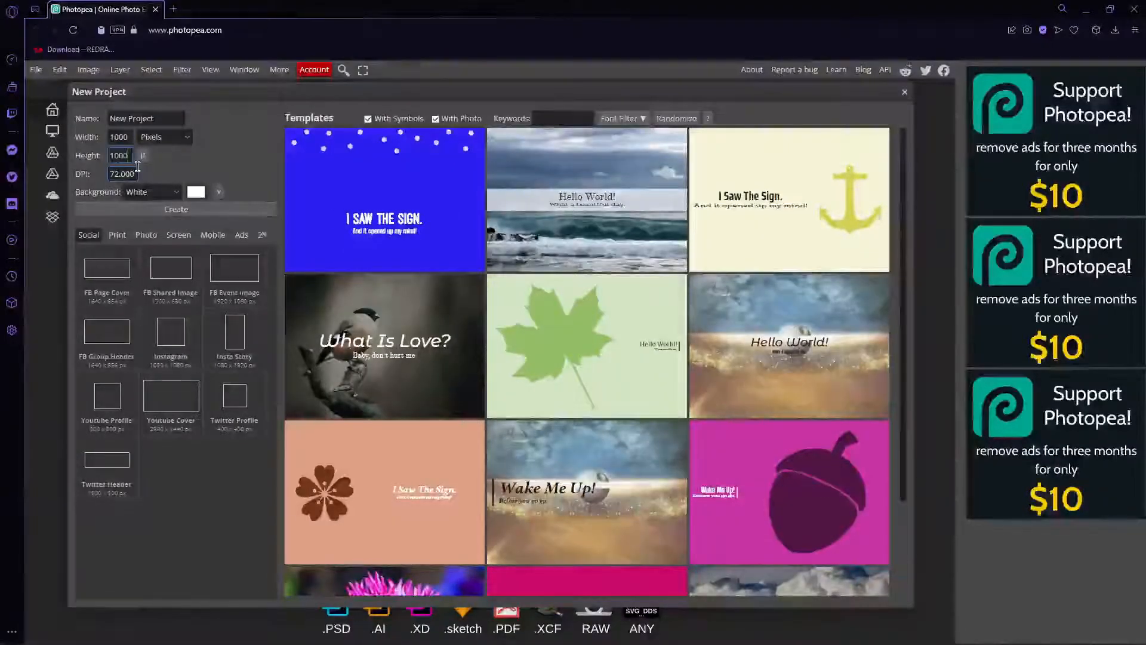
key(Tab)
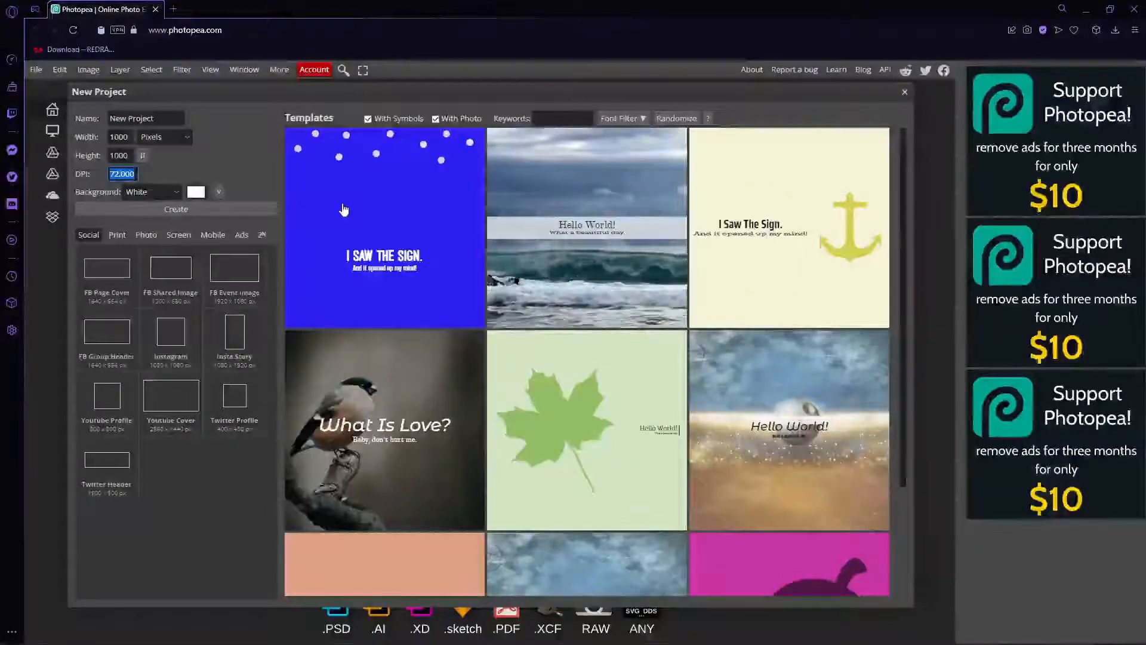
key(BackSpace)
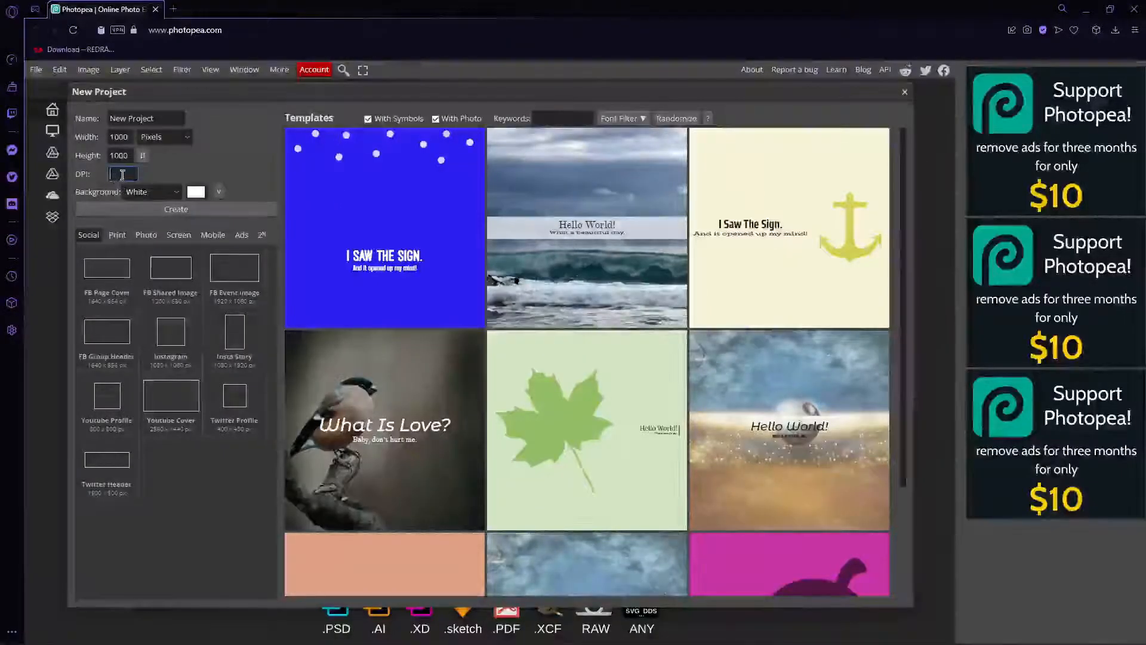
text(800)
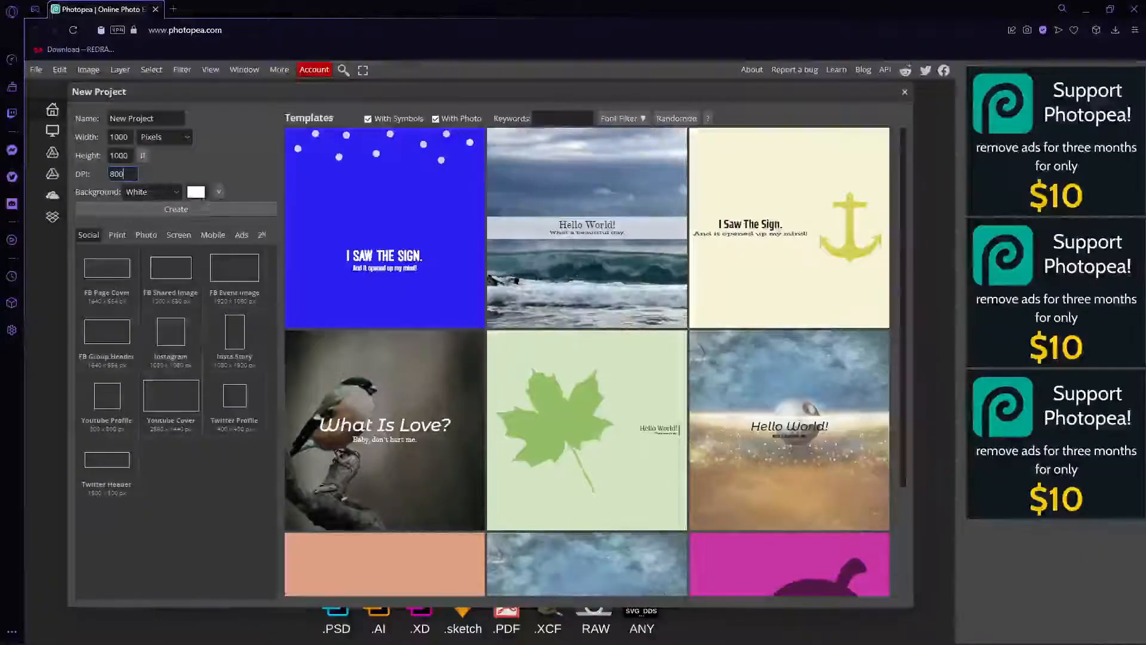
click(209, 209)
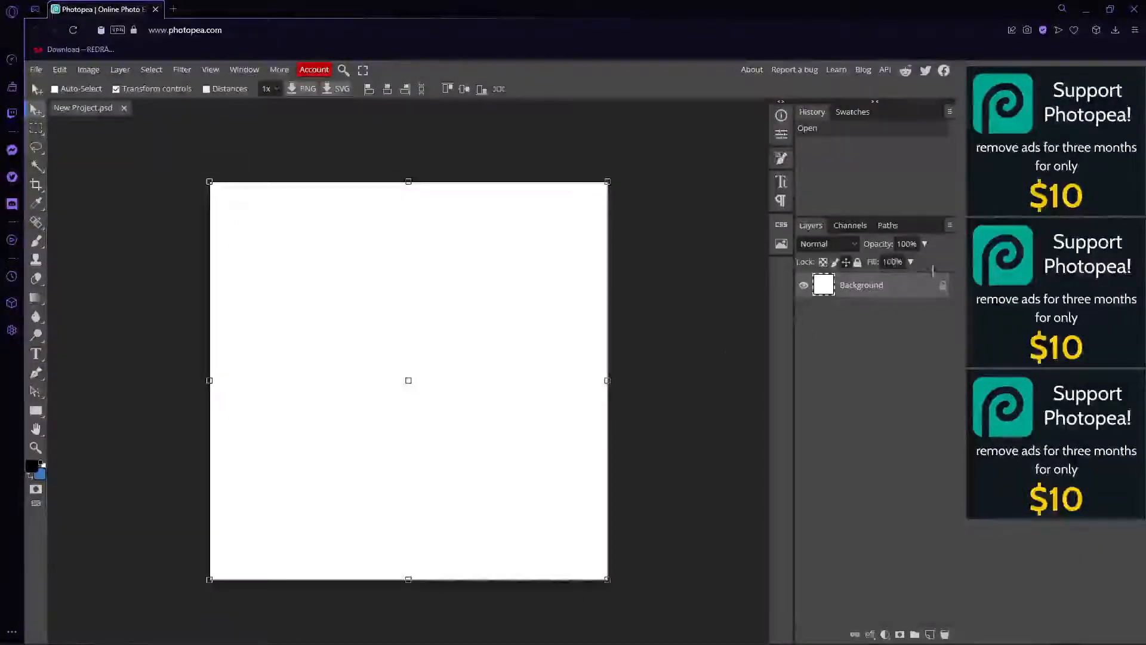
key(b)
mouse_move(485, 406)
mouse_down()
mouse_move(396, 386)
mouse_move(394, 216)
mouse_move(352, 323)
mouse_up()
key(ctrl+z)
key(t)
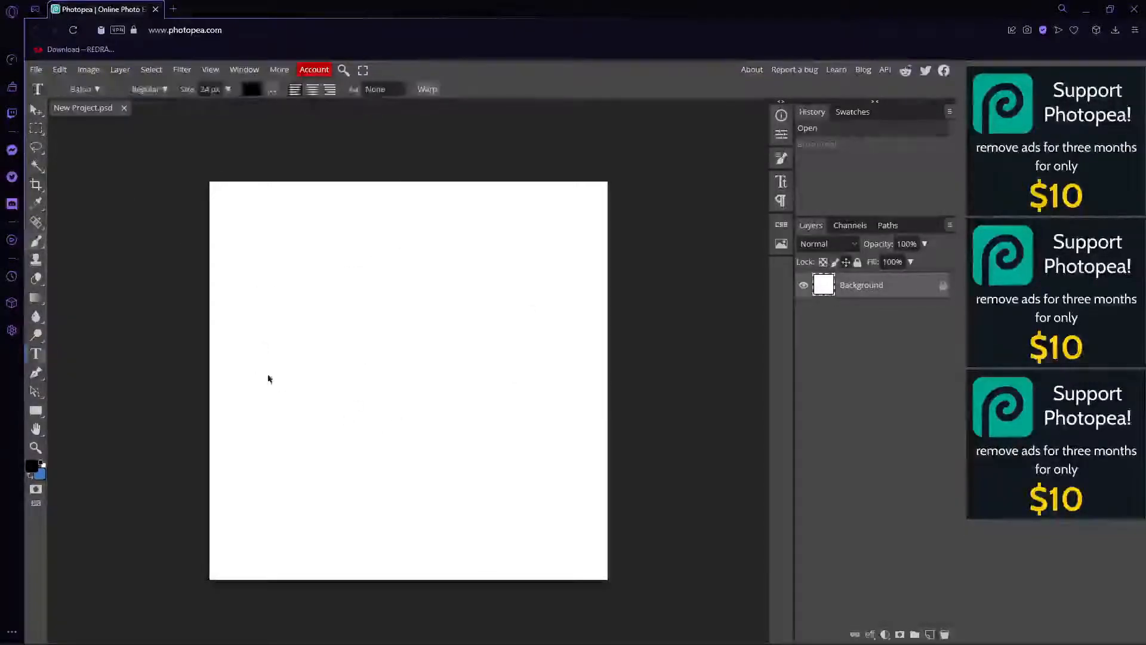
click(341, 353)
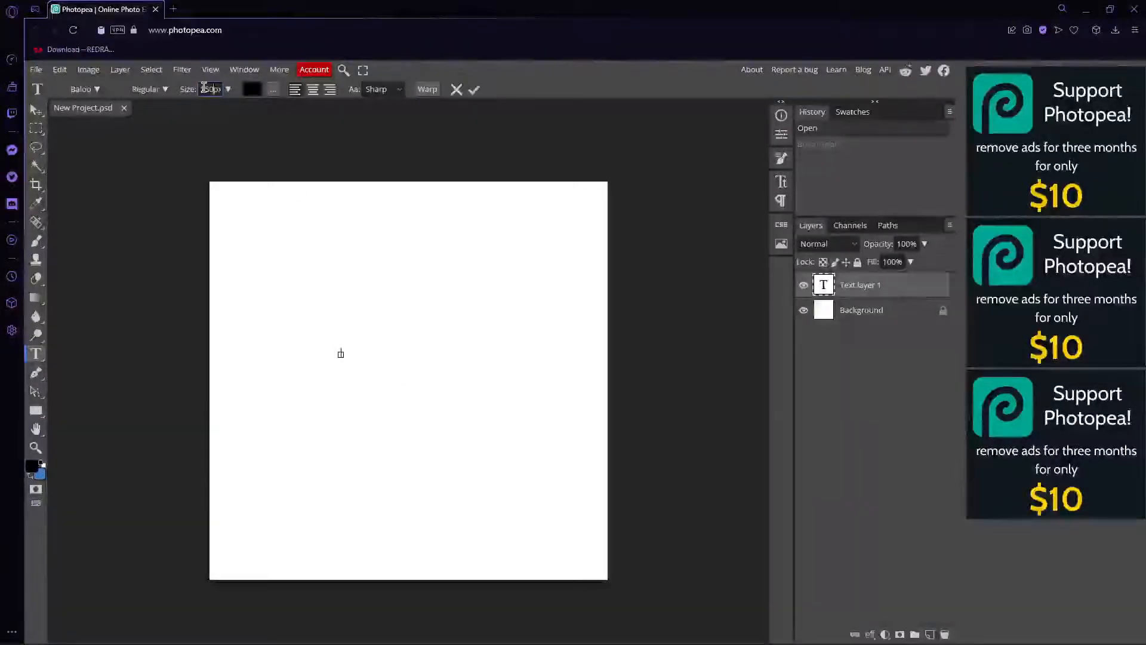
click(35, 109)
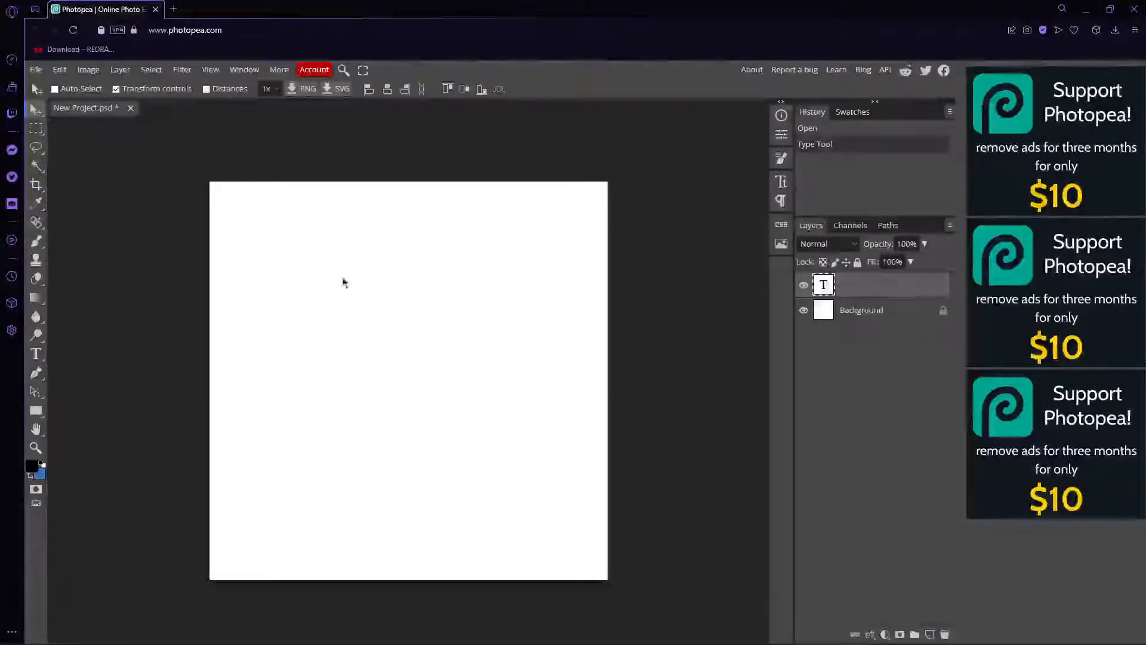
right_click(868, 289)
click(866, 371)
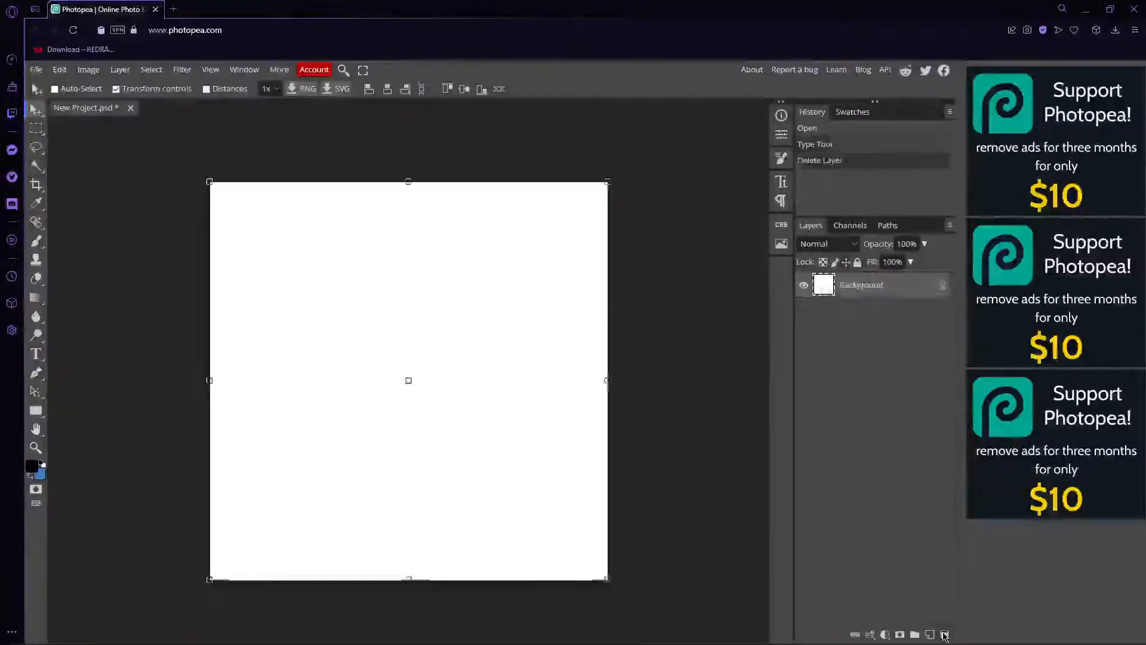
Add the text "SWORD" to the upper part of the canvas and centre it horizontally.
key(t)
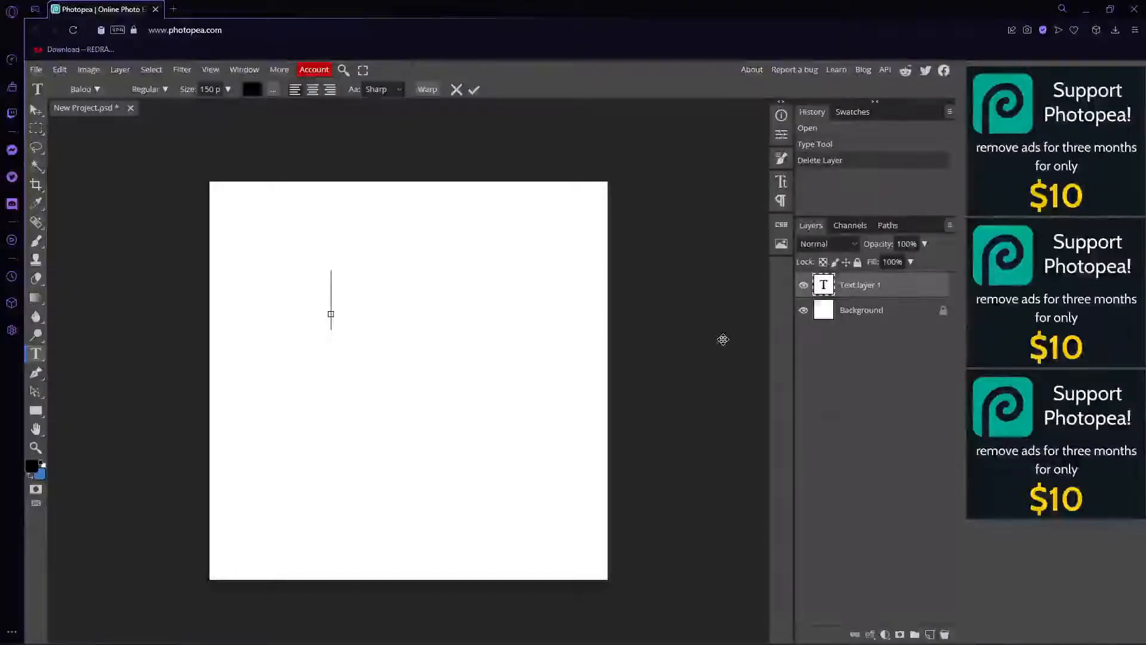
text(So)
key(BackSpace)
text(Wpr)
key(BackSpace)
key(BackSpace)
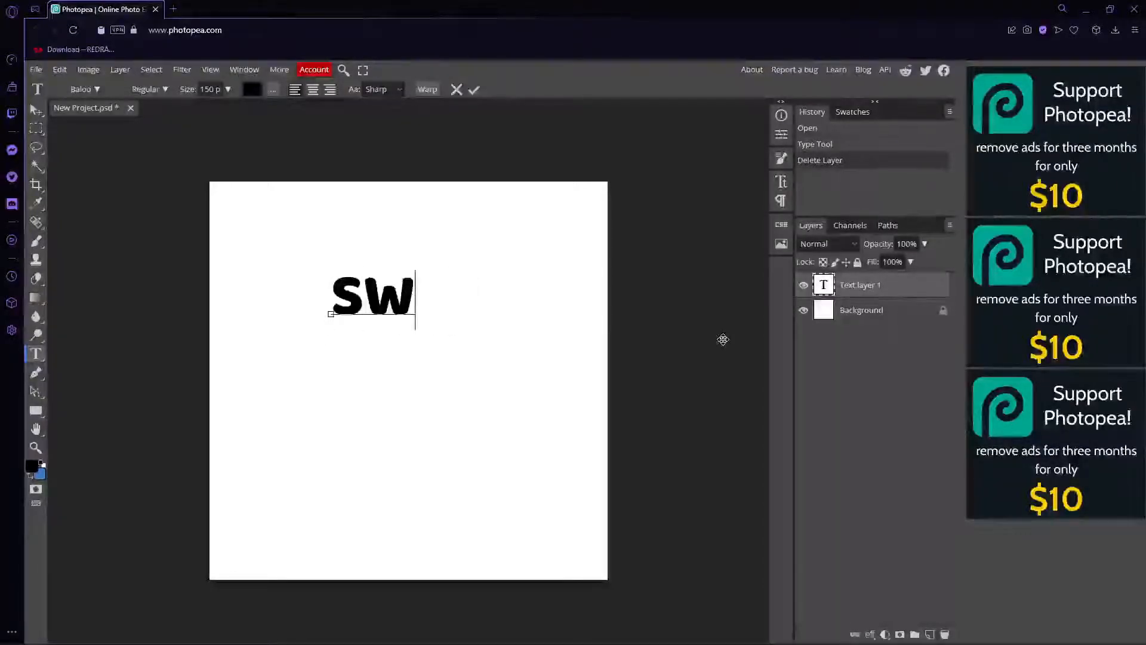
text(ORD)
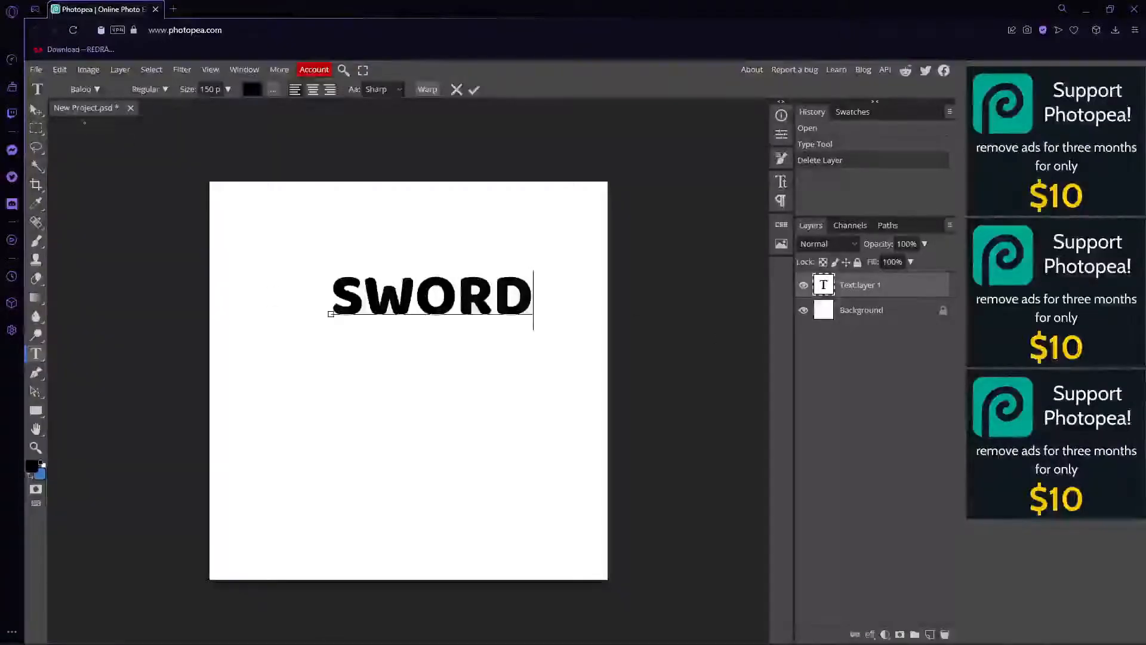
click(37, 109)
drag(508, 297, 484, 295)
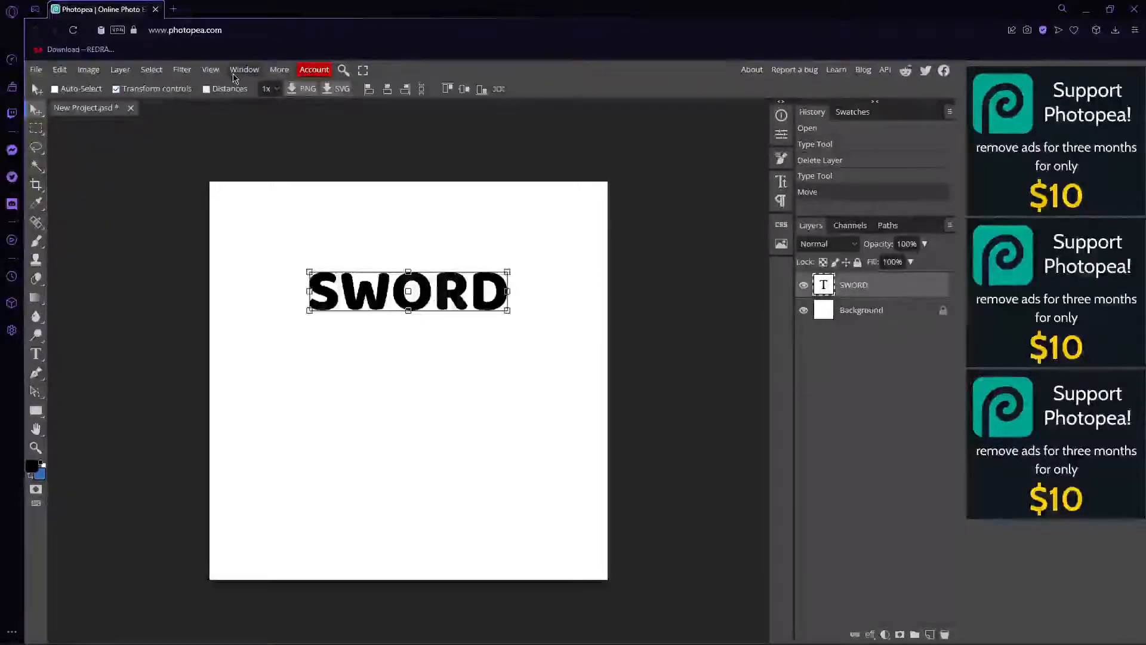
Try the Luckiest Guy font on the whole SWORD text.
double_click(425, 302)
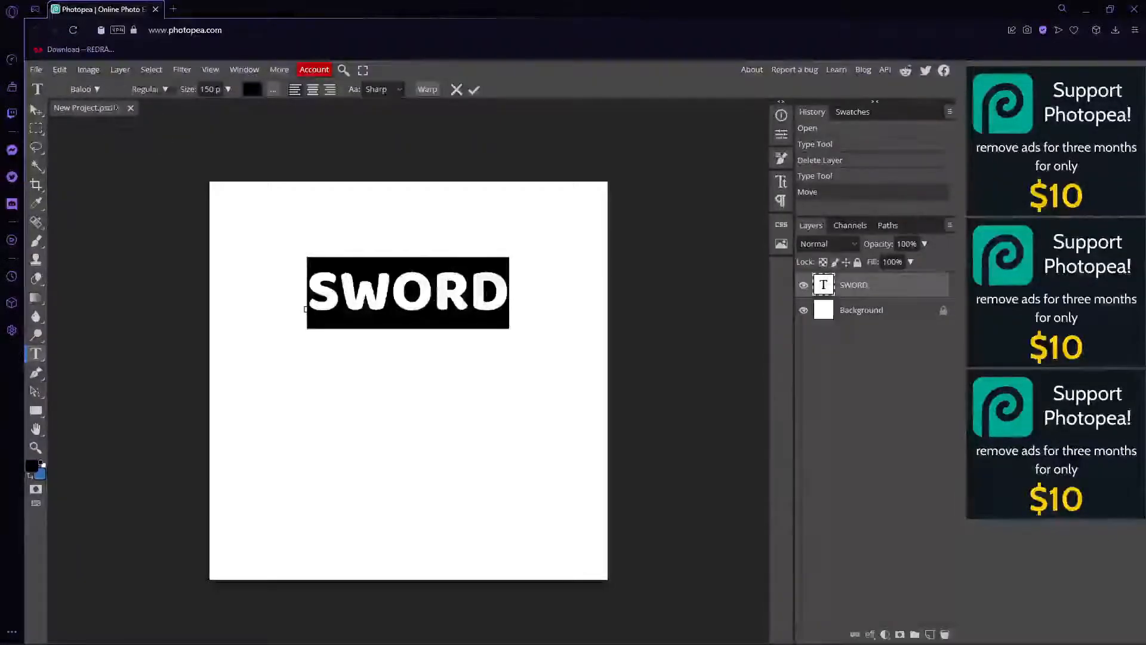
click(96, 89)
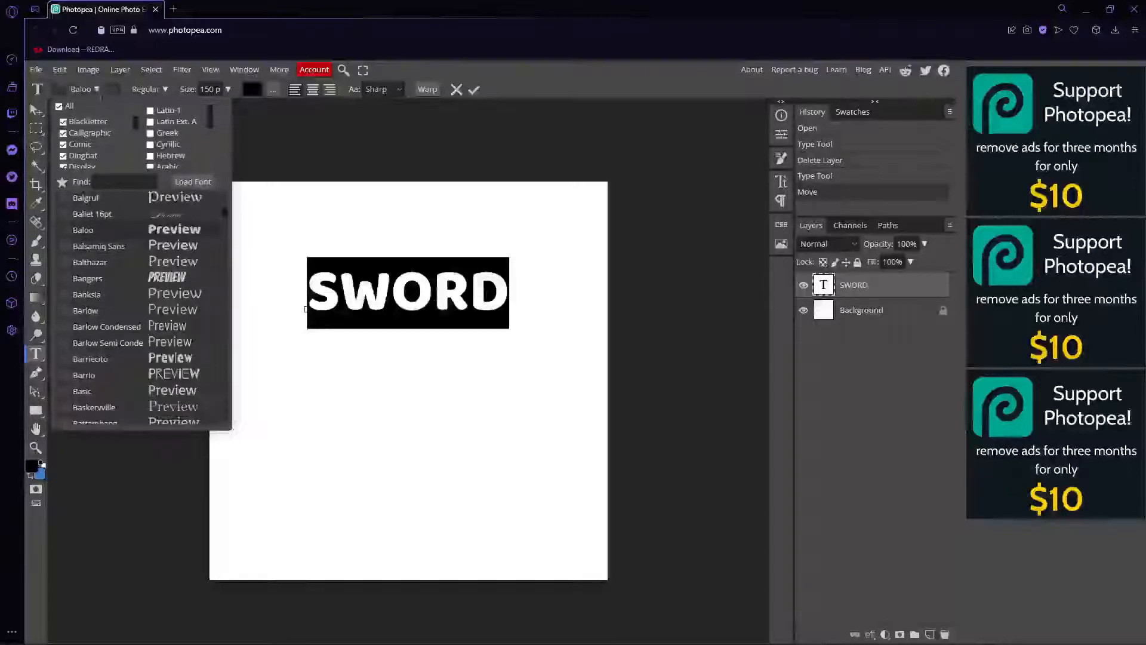
click(78, 87)
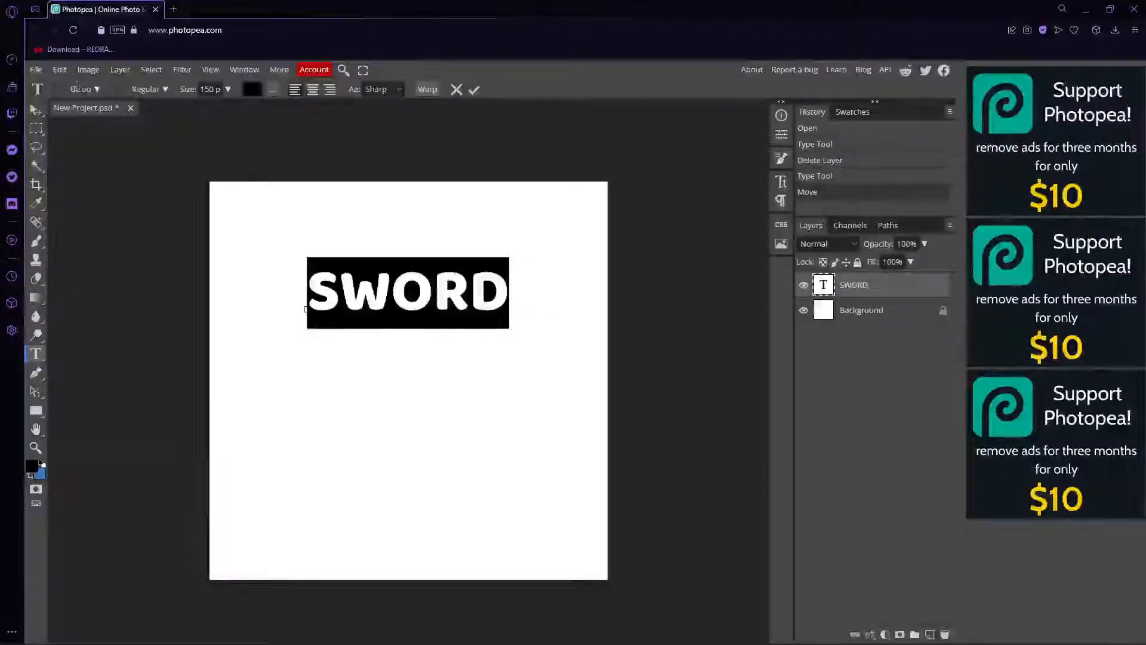
click(84, 89)
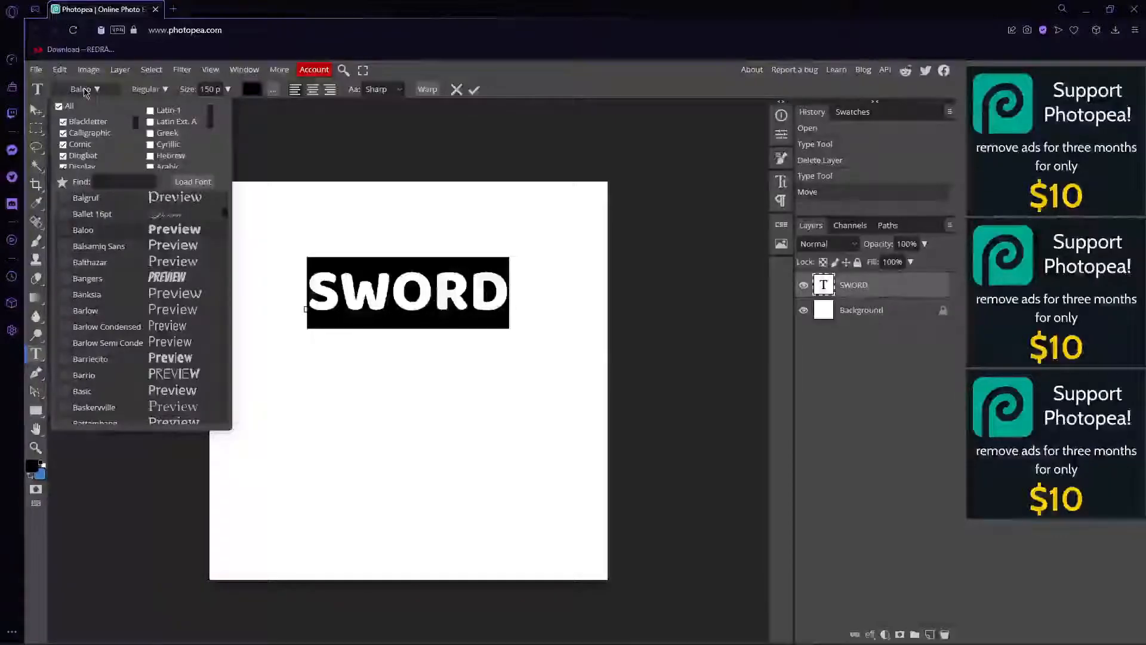
click(84, 89)
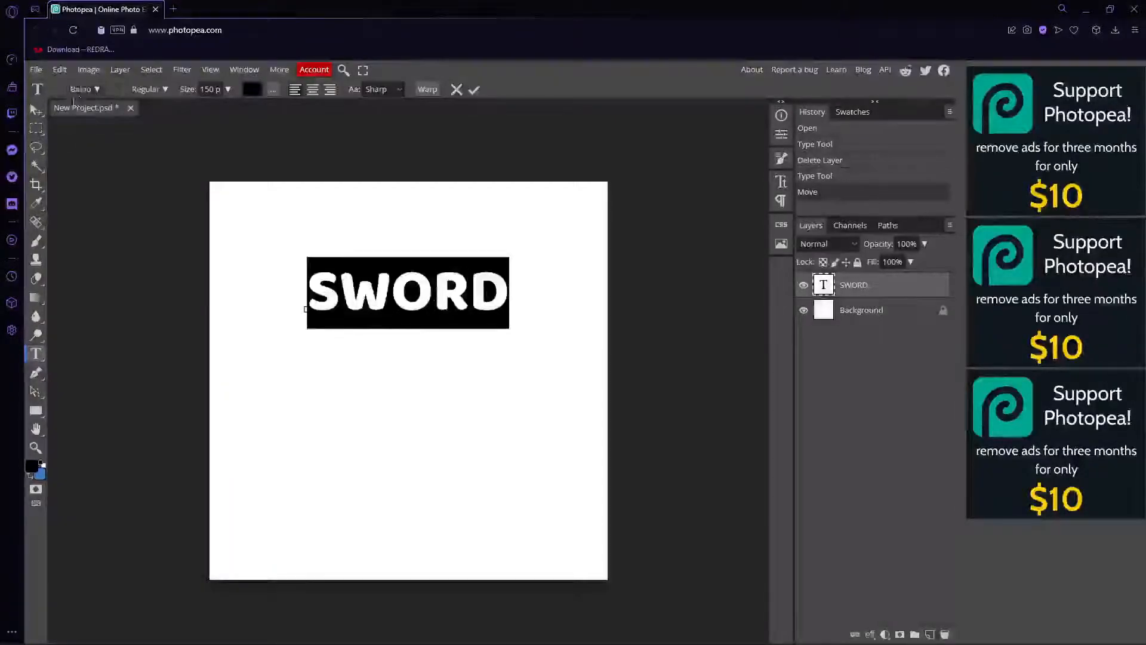
click(81, 90)
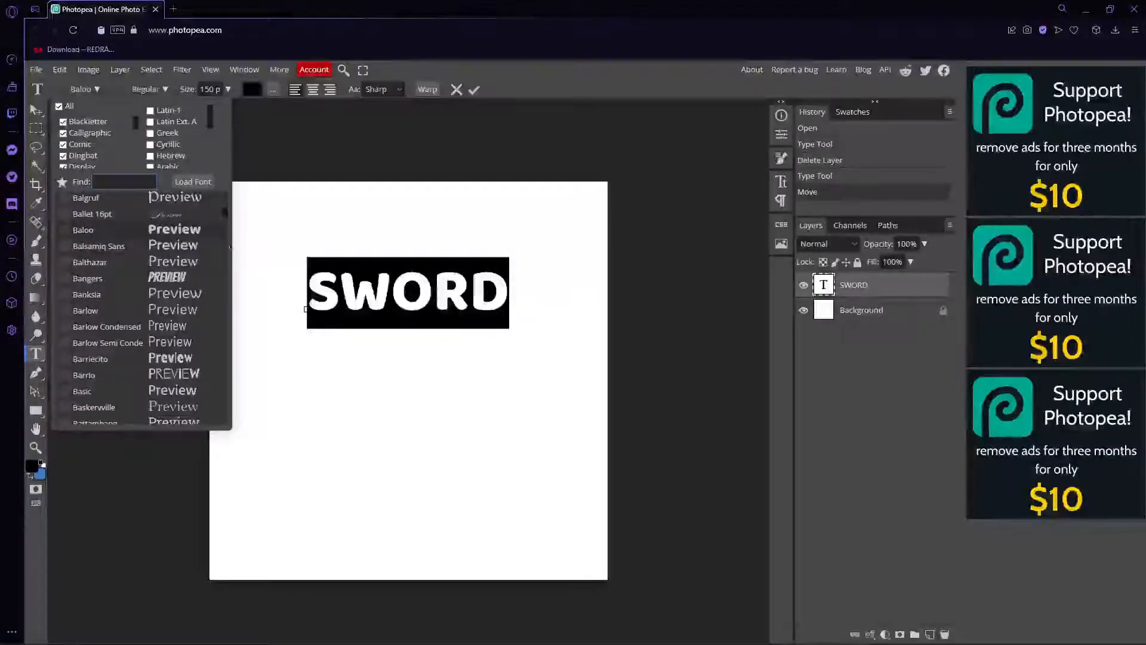
text(Luck)
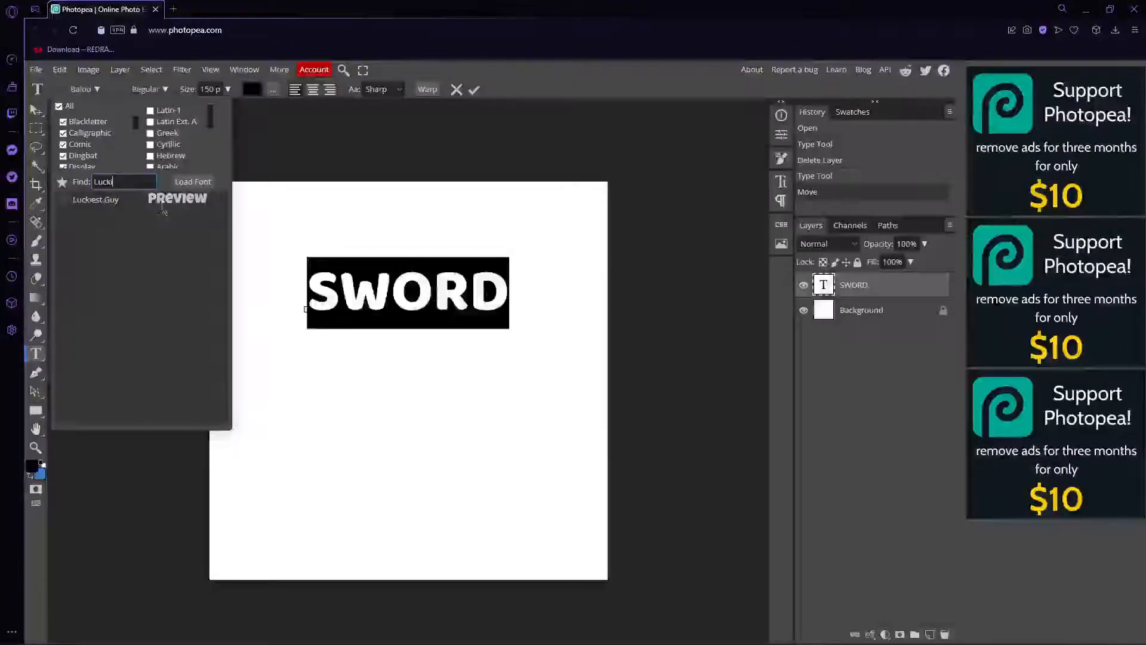
click(163, 206)
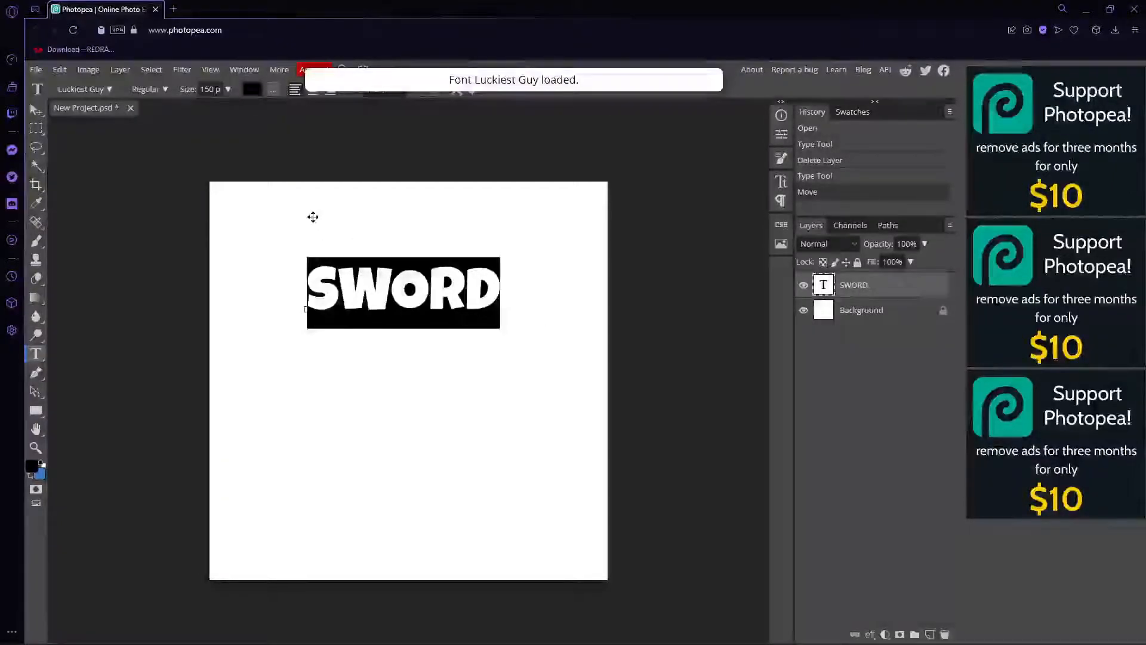
Try the Fredoka One font on the SWORD text.
click(84, 89)
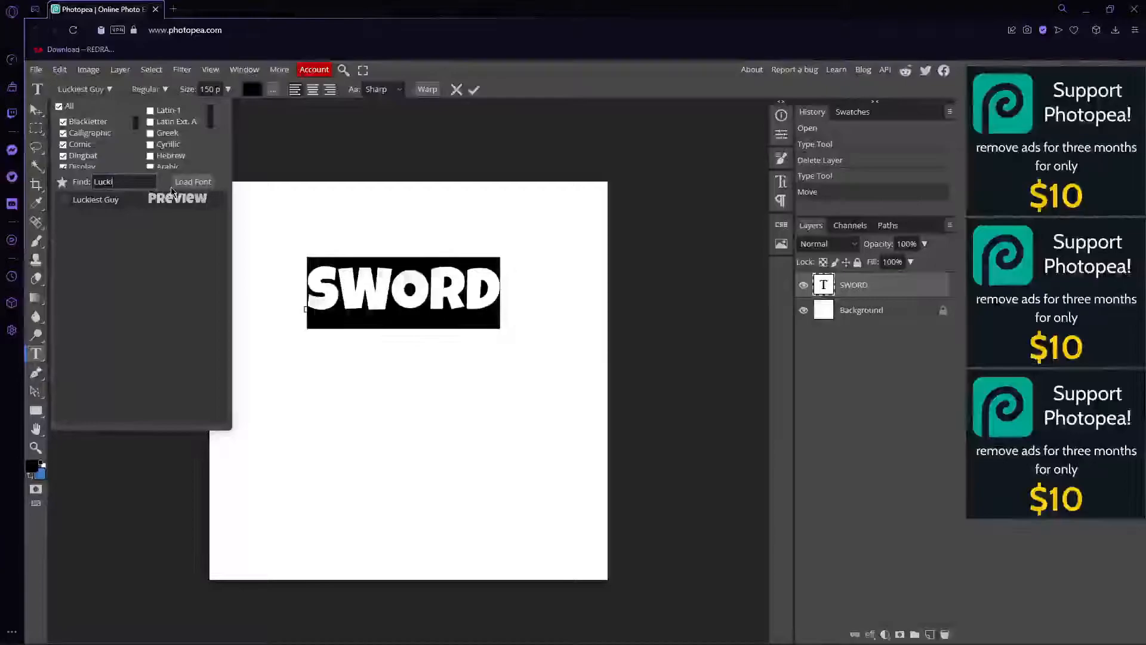
key(BackSpace)
key(BackSpace)
key(BackSpace)
key(BackSpace)
key(BackSpace)
text(fred)
click(172, 215)
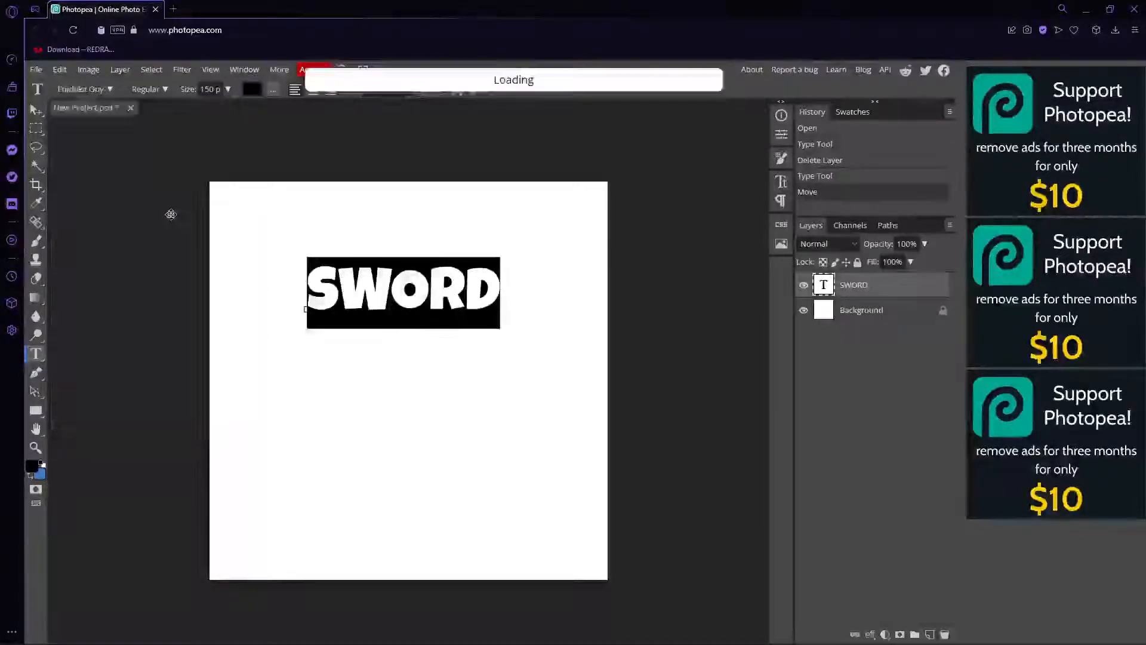
Set the SWORD text's font to Lapsus Pro Bold and recentre the word horizontally on the canvas.
click(110, 89)
text(Lap)
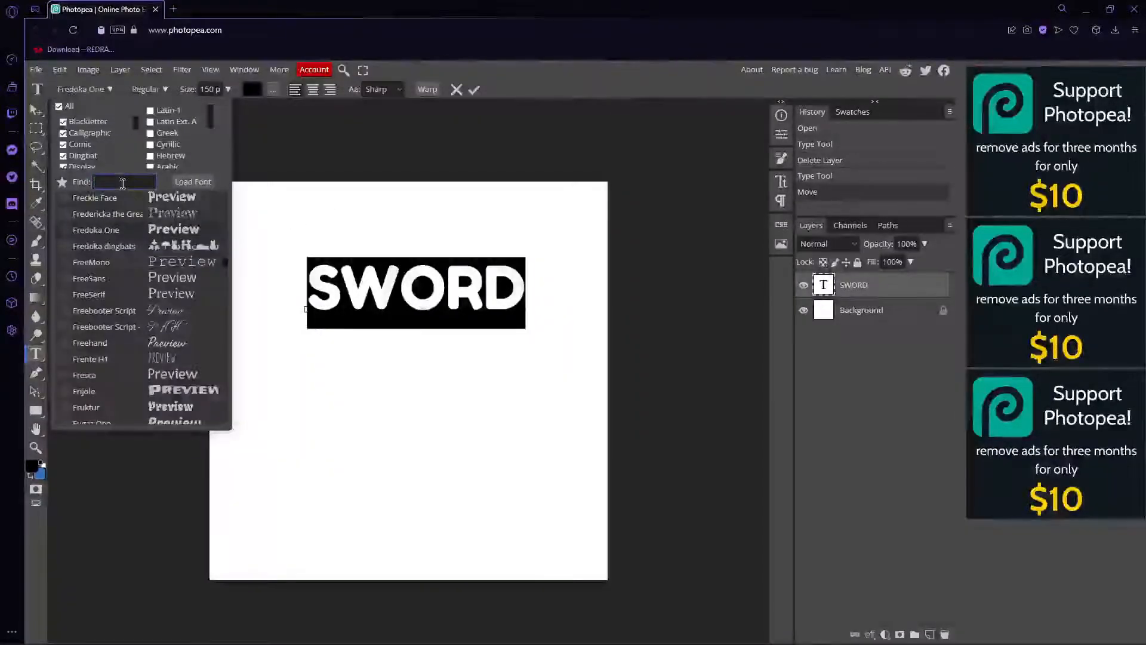
text(s)
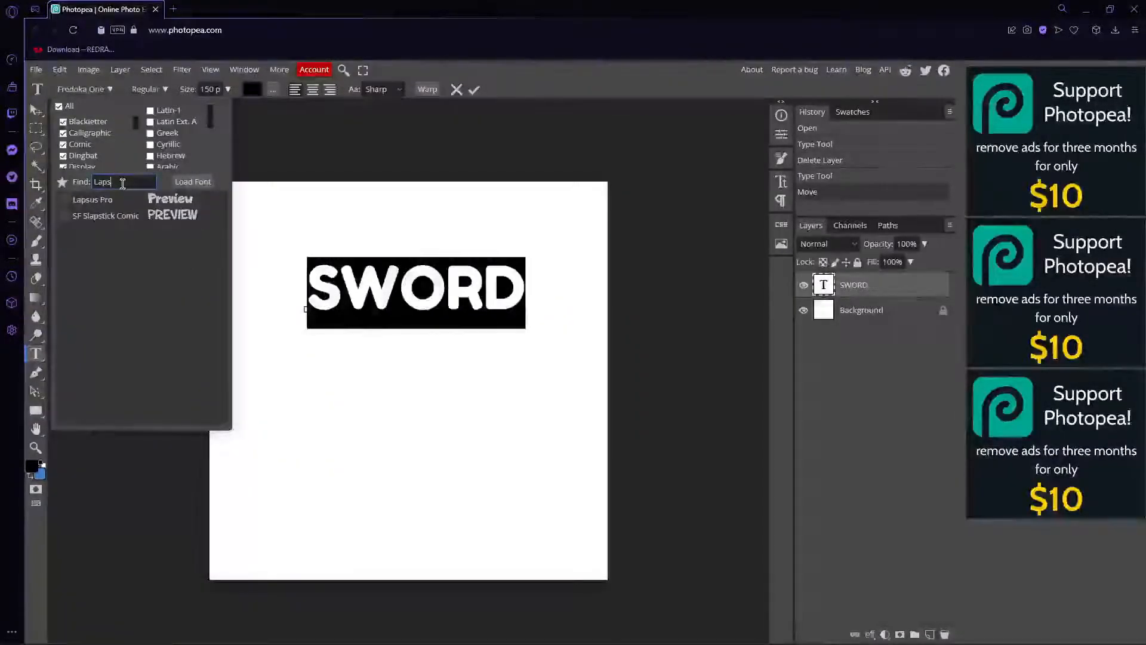
click(127, 198)
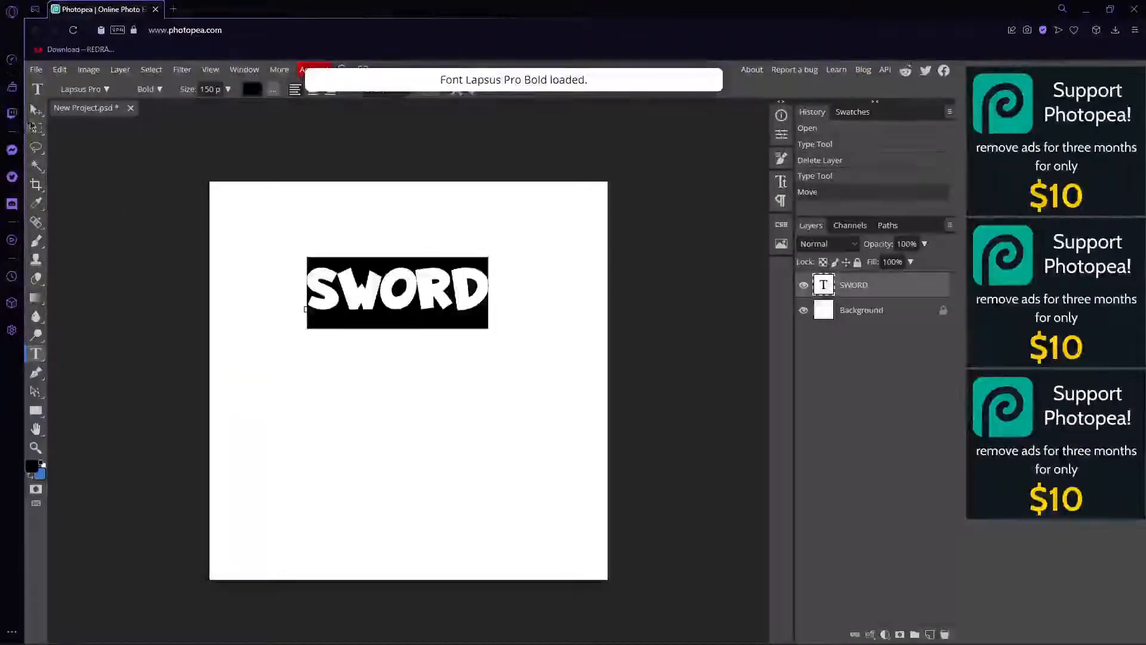
click(36, 109)
drag(438, 290, 449, 295)
Duplicate the SWORD text layer and move the copy directly below the original word.
key(ctrl+j)
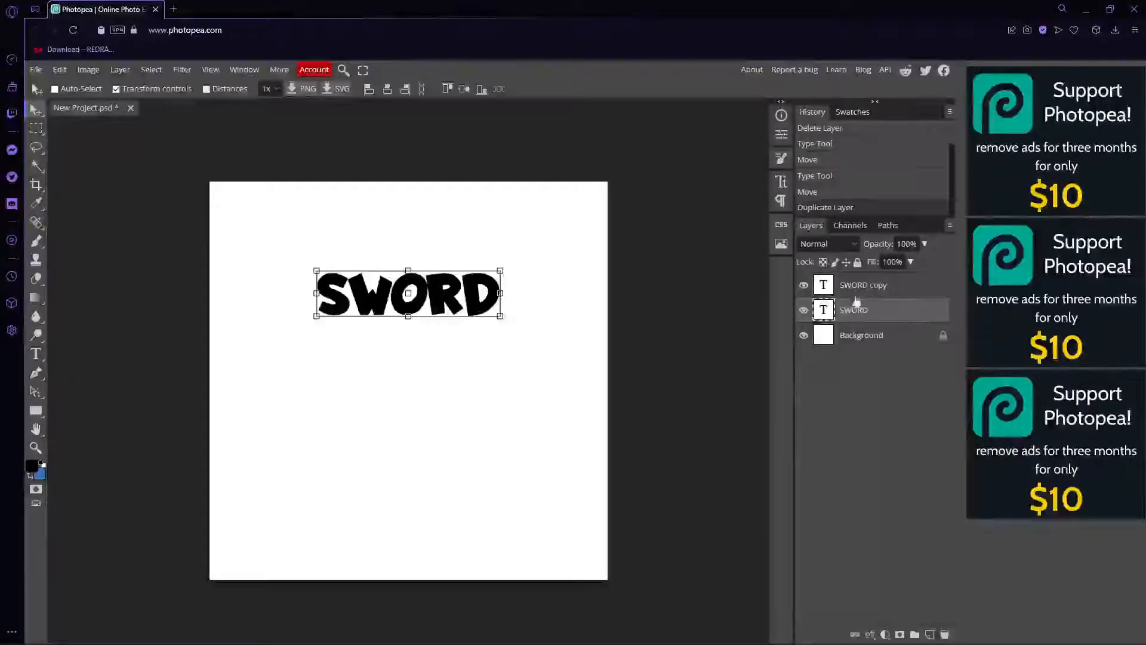
click(863, 285)
drag(500, 316, 499, 344)
key(Escape)
drag(464, 286, 460, 337)
Replace the copied layer's text with "MASTERS" and centre it closely beneath SWORD.
double_click(460, 336)
key(ctrl+a)
text(MASTERS)
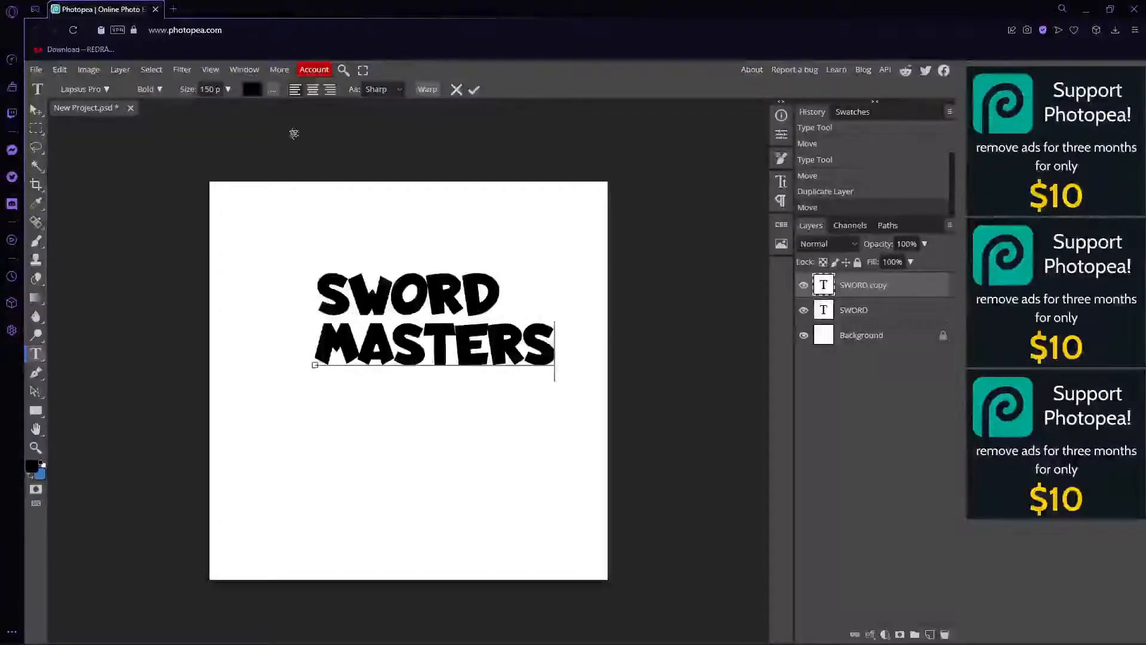
click(35, 109)
drag(510, 357, 476, 355)
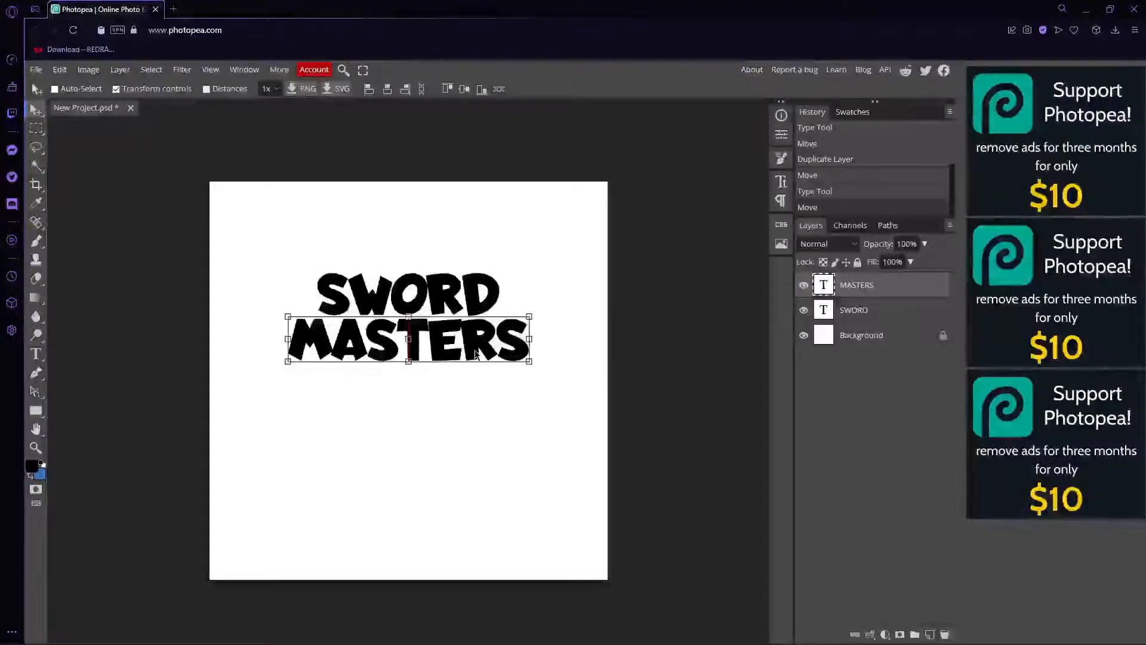
Set the SWORD text size to 200 and recentre the word horizontally just above MASTERS.
ctrl+click(467, 295)
drag(467, 294, 471, 297)
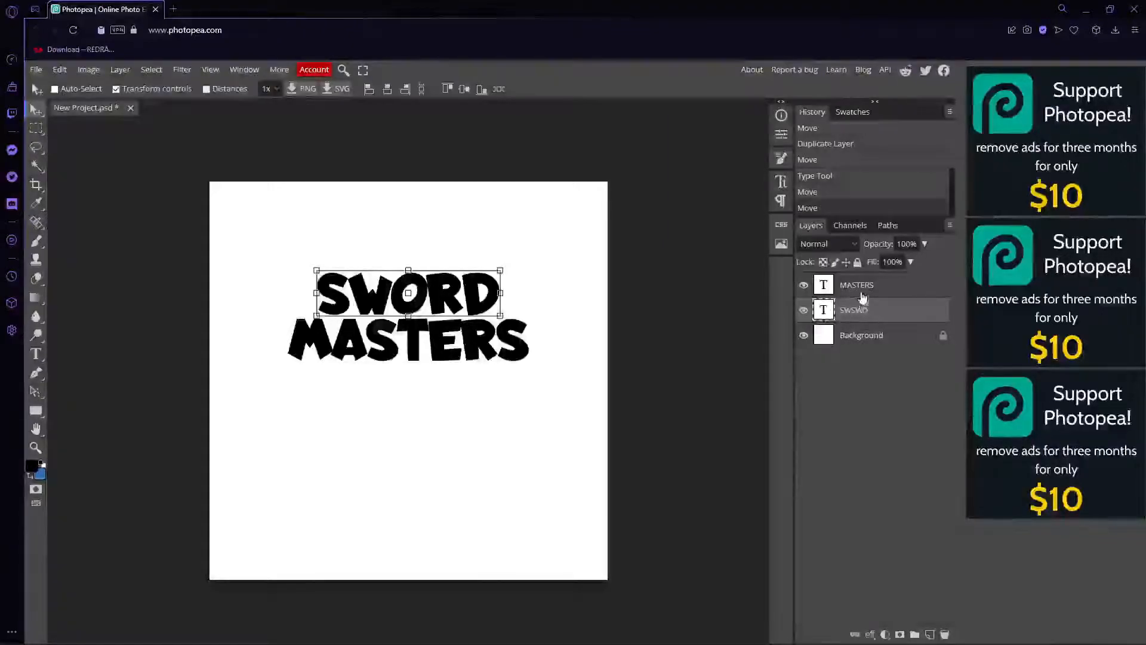
double_click(436, 312)
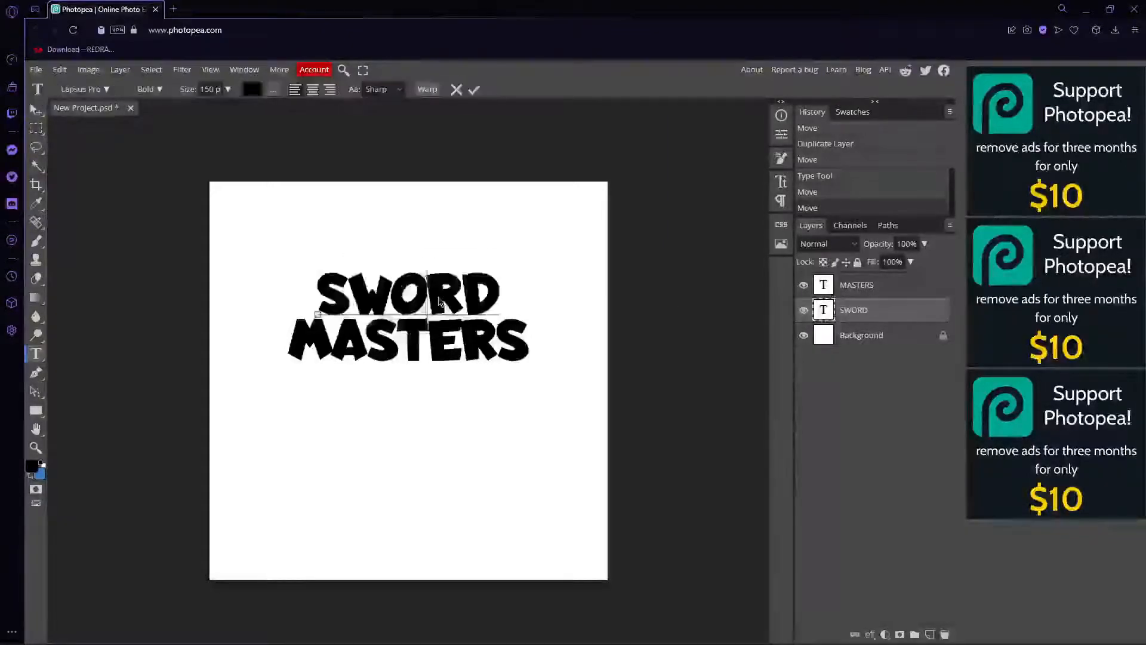
key(ctrl+a)
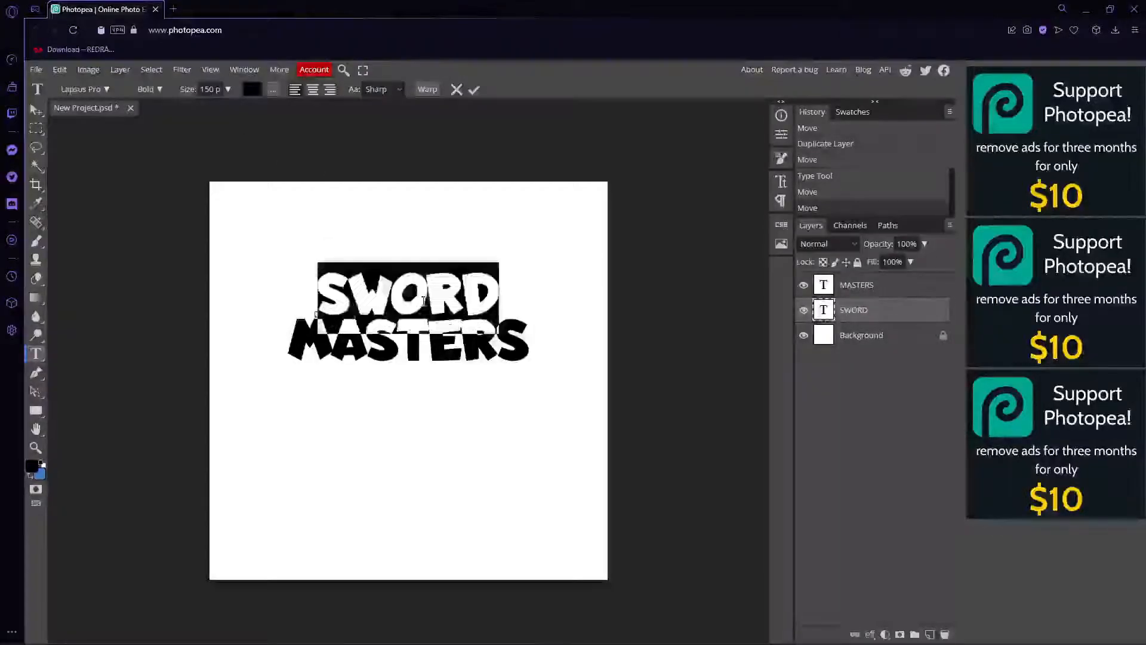
double_click(206, 88)
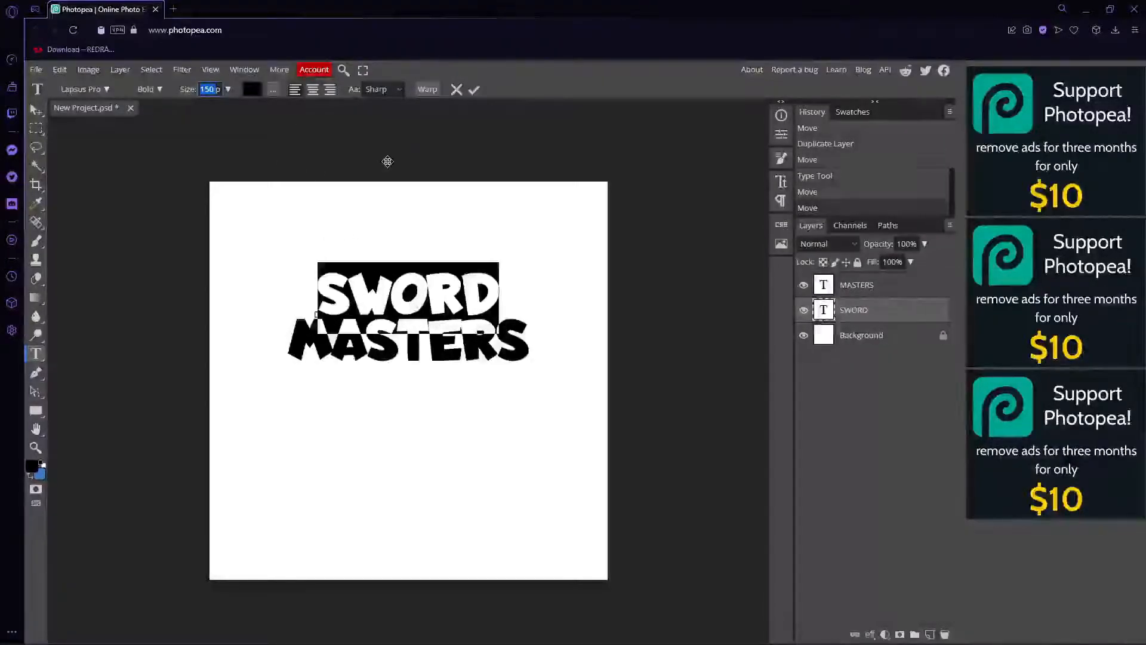
text(200)
key(Return)
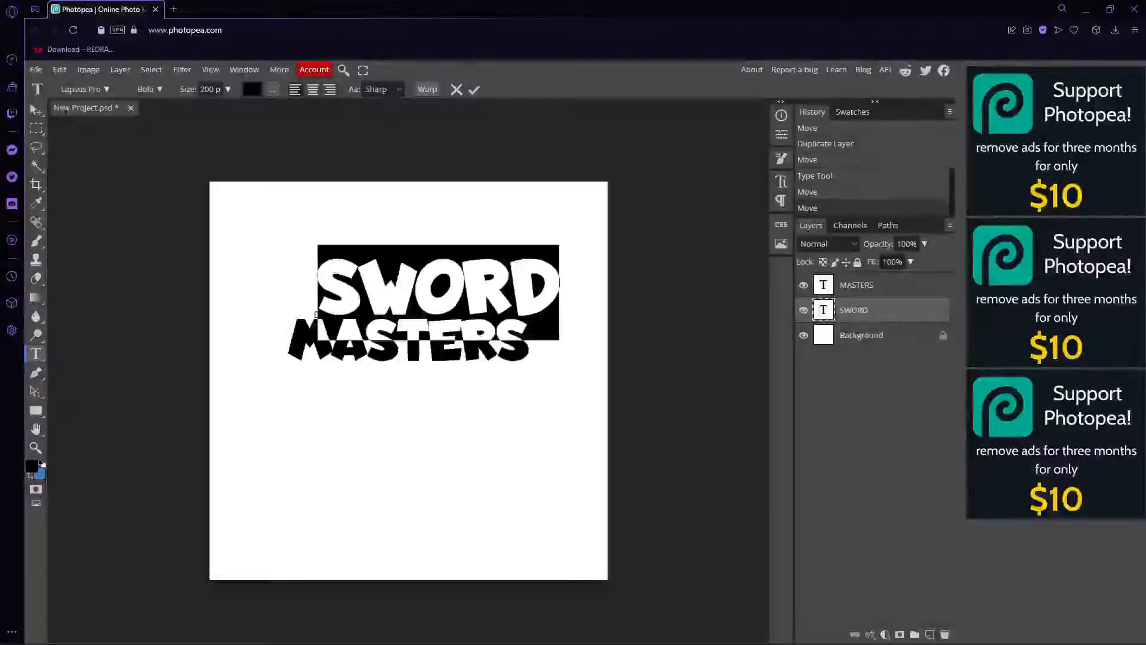
click(34, 111)
drag(516, 306, 477, 299)
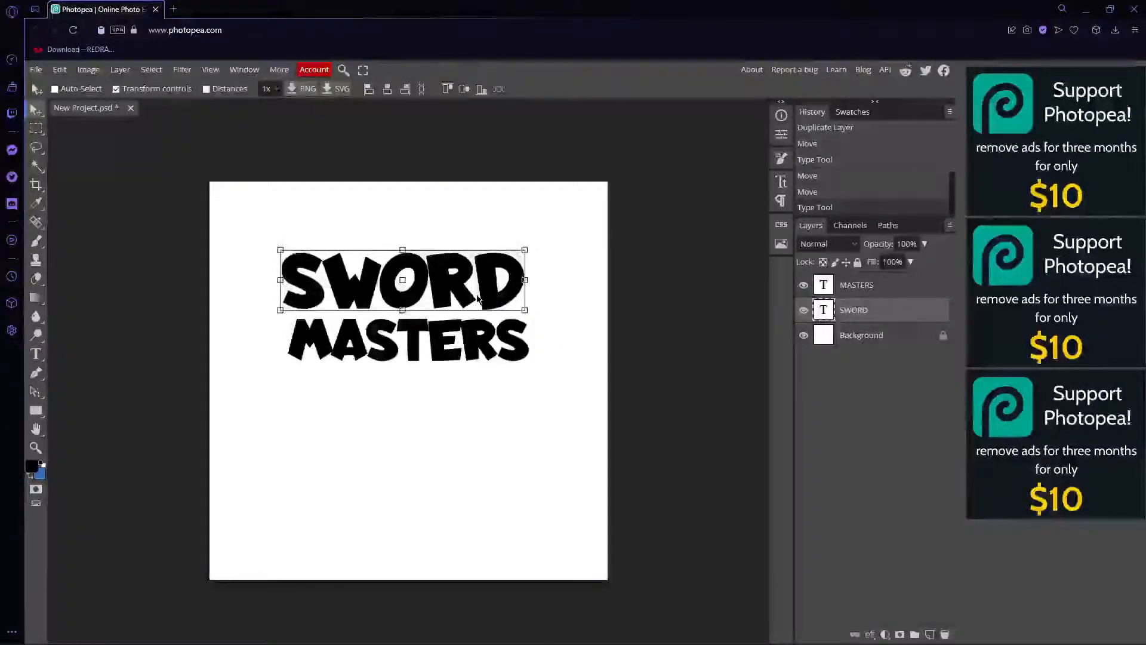
Set the MASTERS text size to 210 and recentre the word closely beneath SWORD.
click(877, 285)
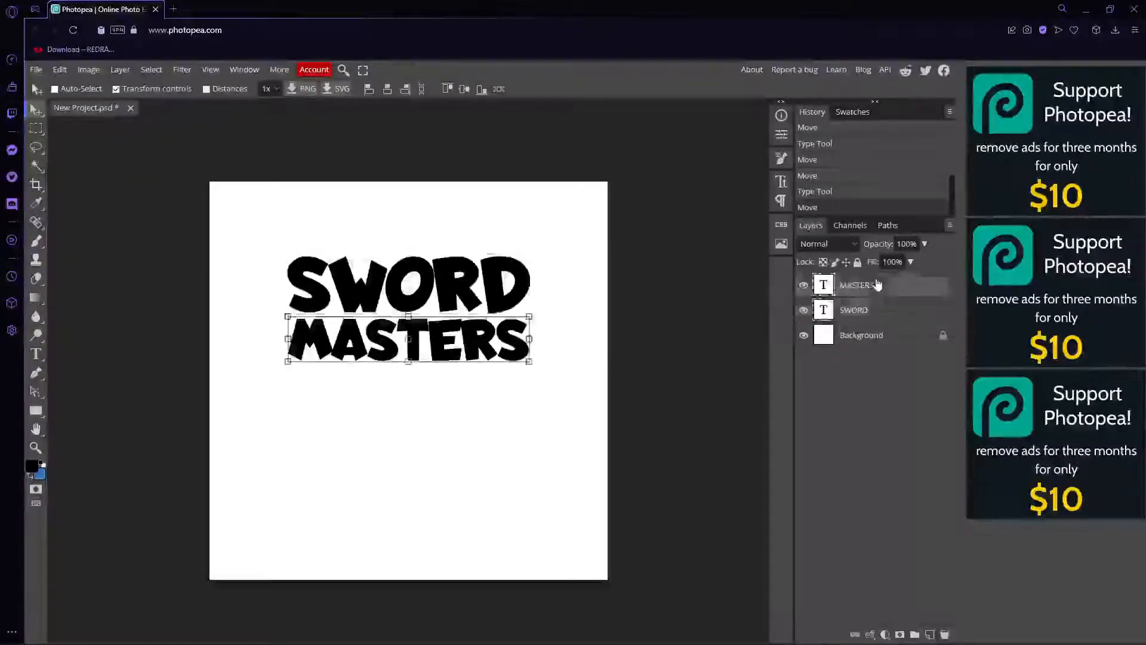
double_click(462, 330)
click(210, 89)
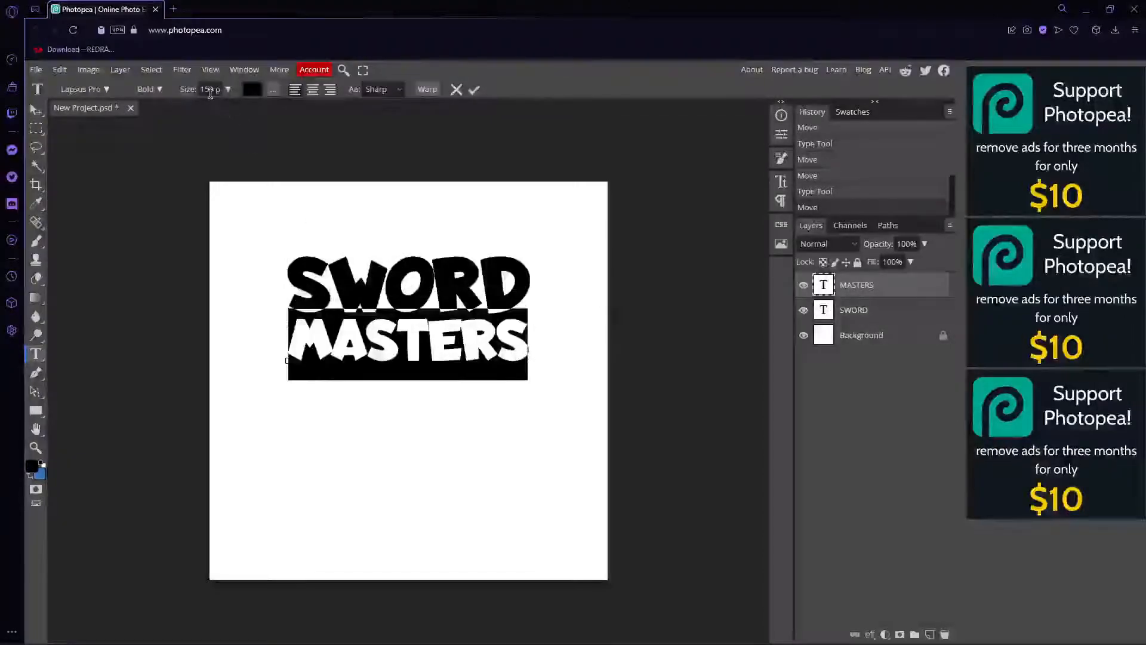
text(210)
key(Return)
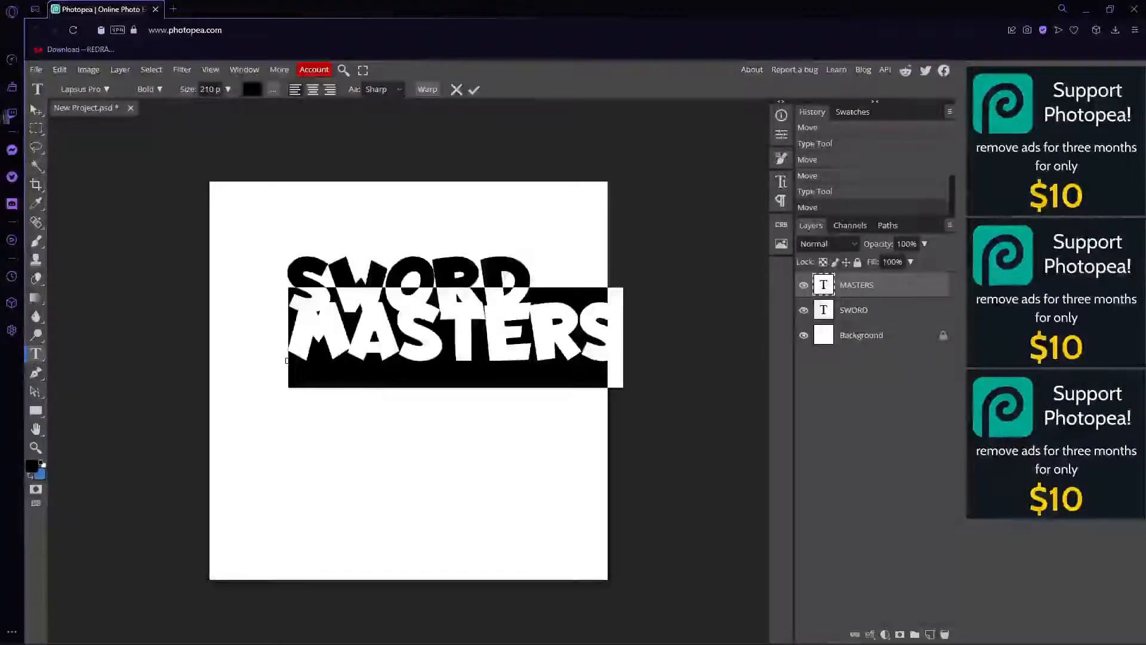
click(31, 112)
drag(482, 345, 483, 343)
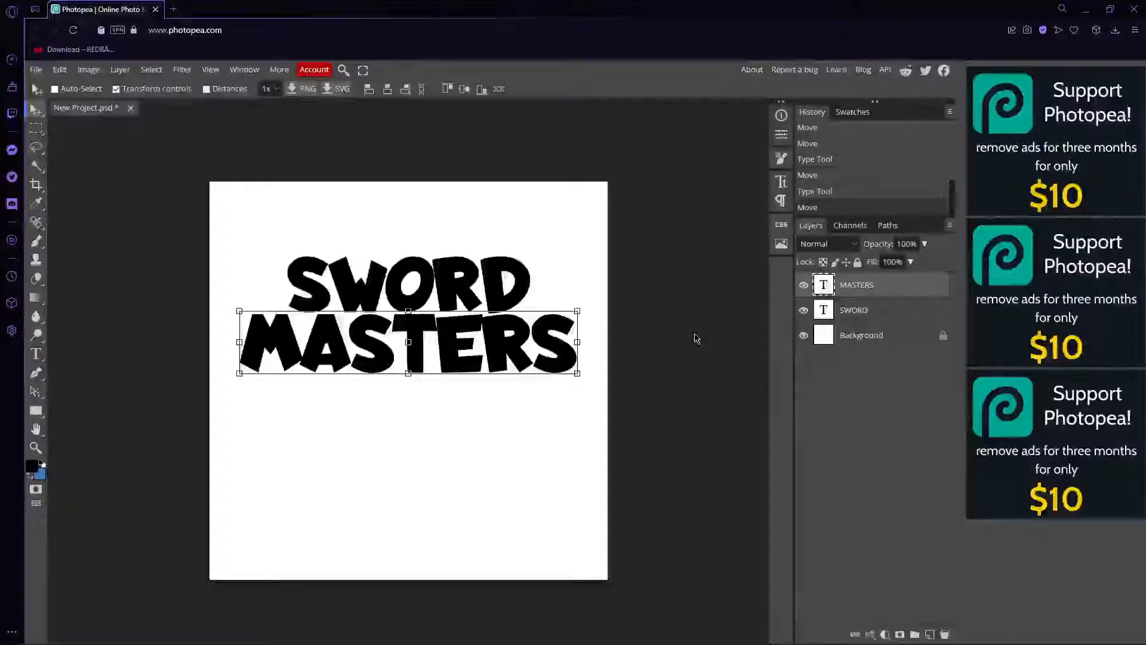
click(849, 306)
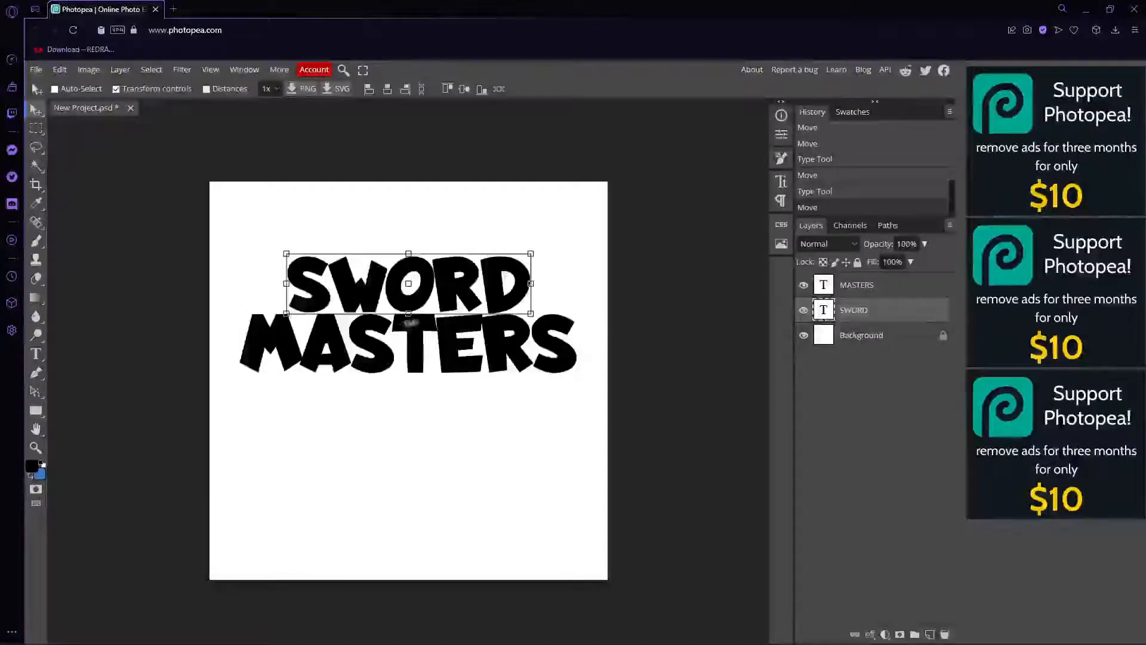
key(ctrl+t)
click(872, 289)
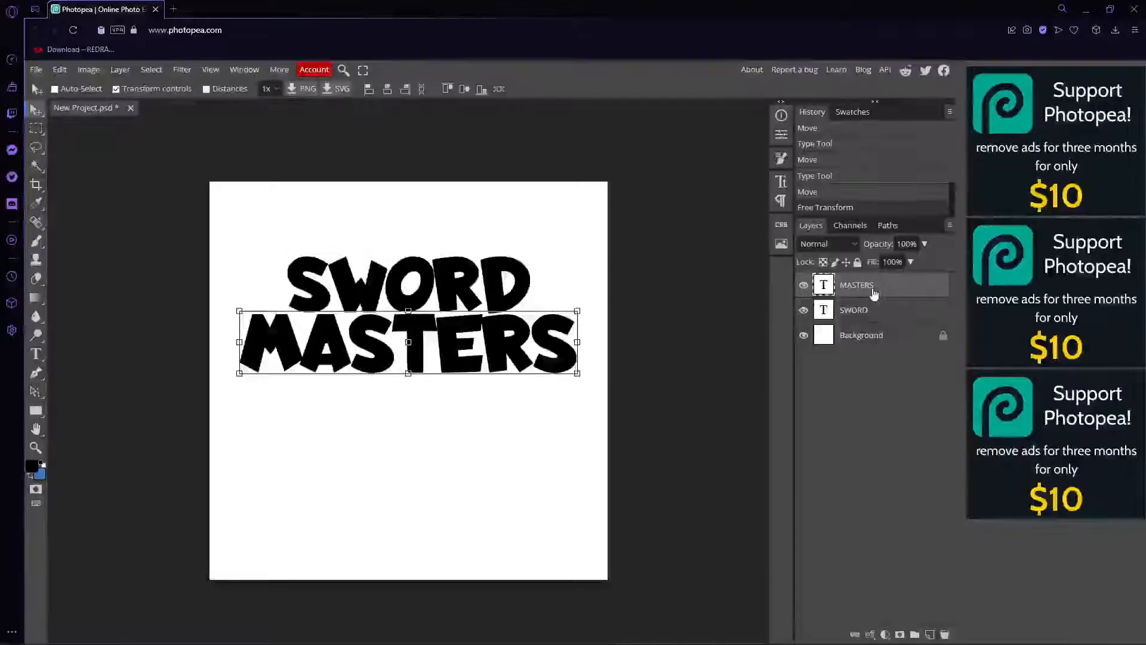
right_click(866, 292)
click(860, 310)
right_click(863, 311)
click(863, 324)
mouse_move(314, 164)
mouse_down()
mouse_move(221, 112)
mouse_move(322, 161)
mouse_up()
click(493, 158)
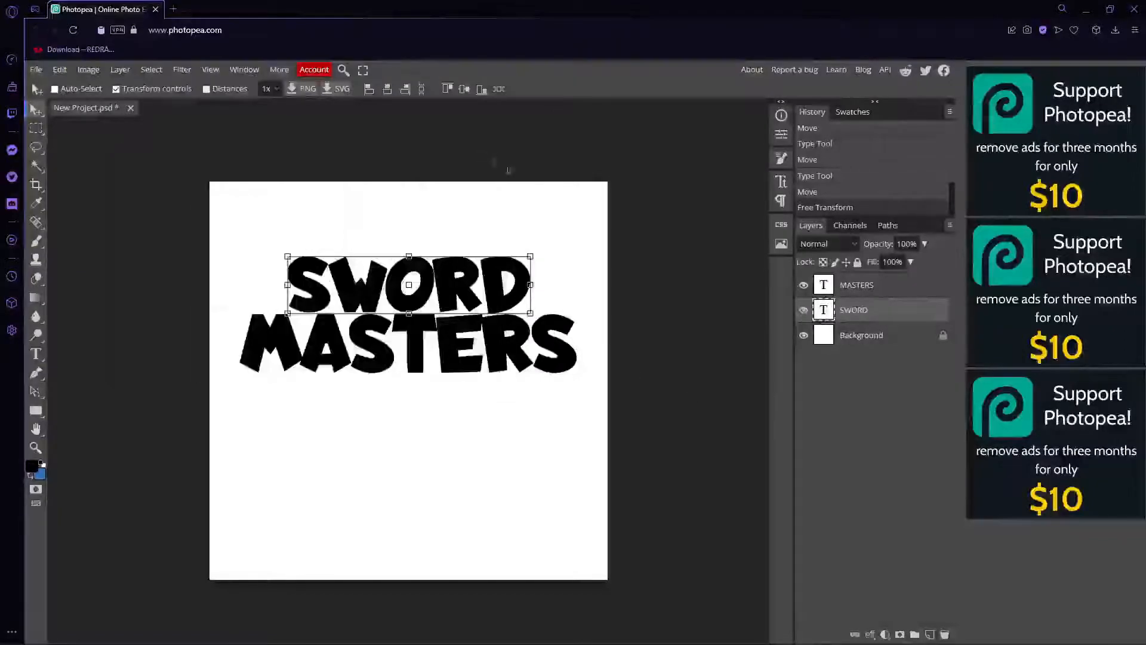
Open the SWORD layer's blending options and enable a Gradient Overlay.
right_click(880, 313)
click(860, 316)
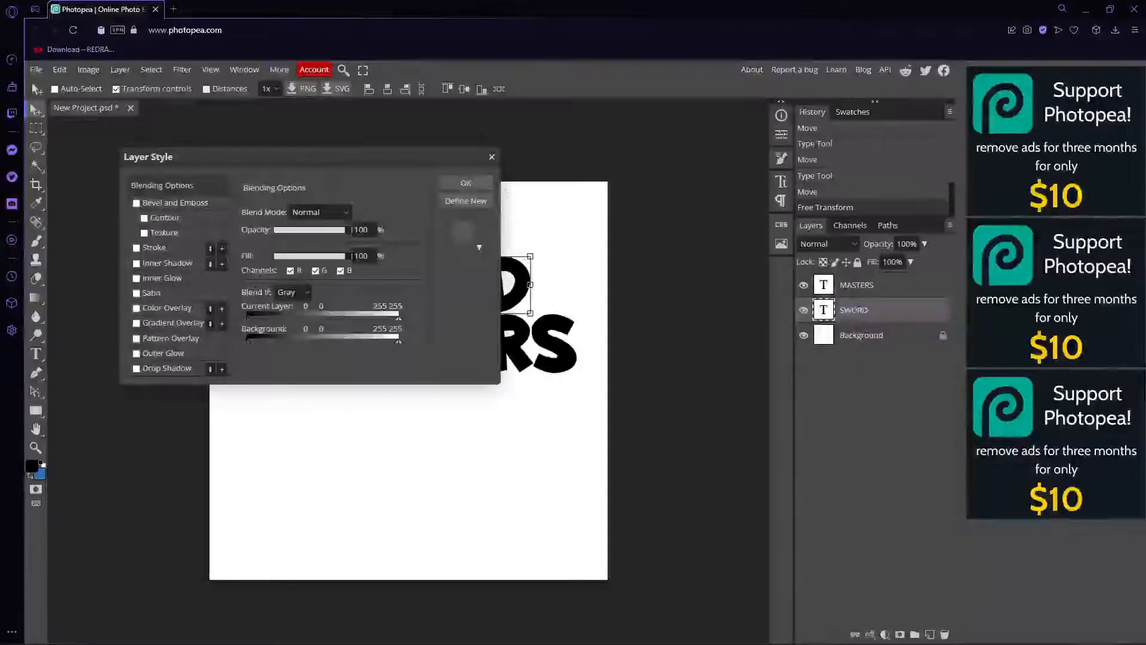
drag(357, 156, 277, 60)
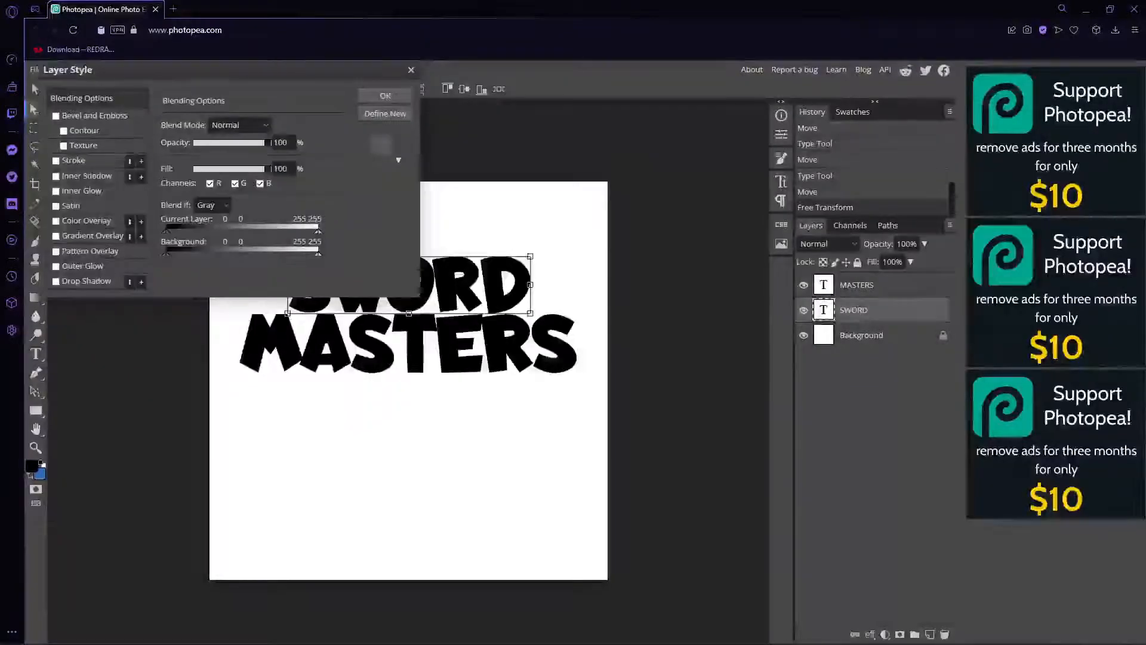
click(58, 237)
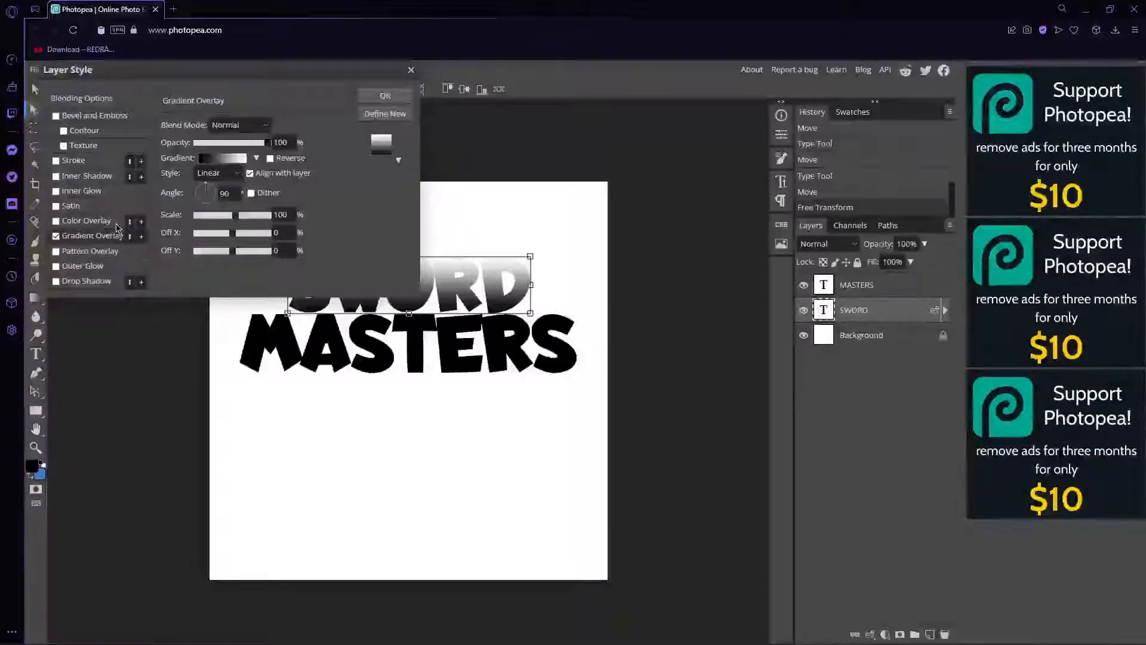
click(222, 157)
drag(312, 257, 356, 206)
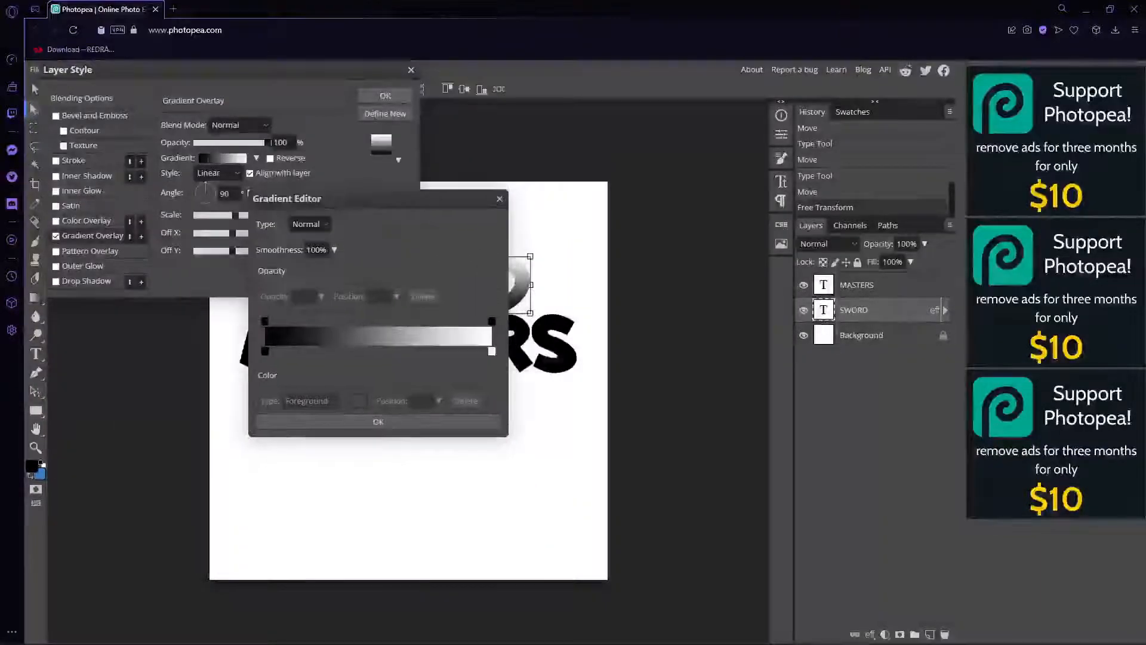
click(499, 199)
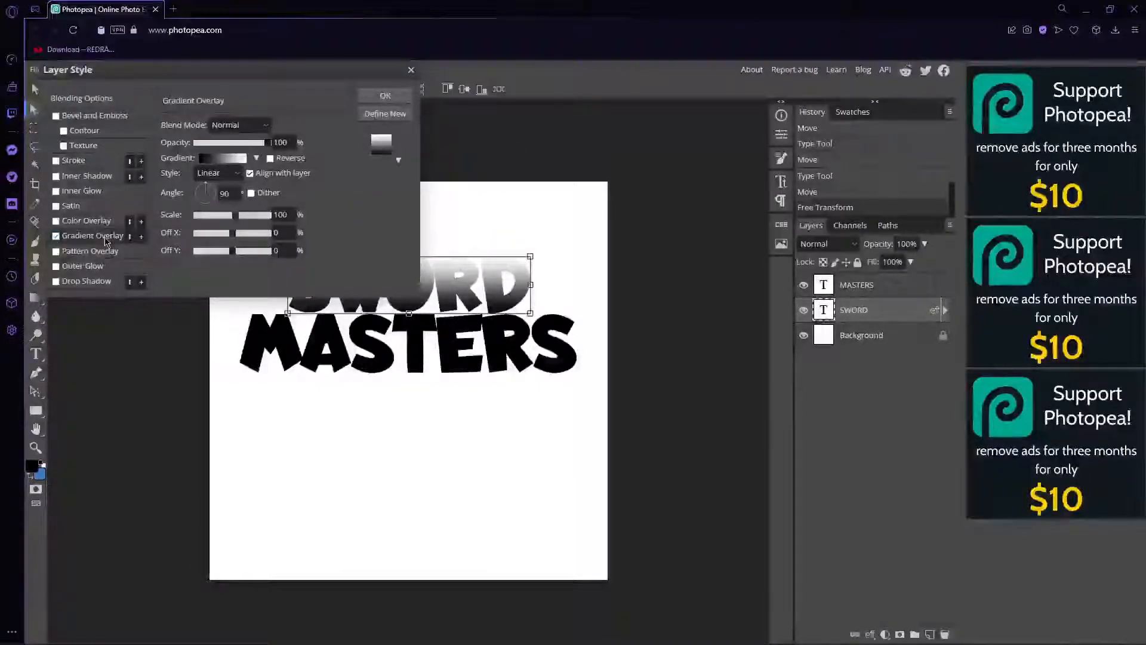
click(207, 160)
click(265, 352)
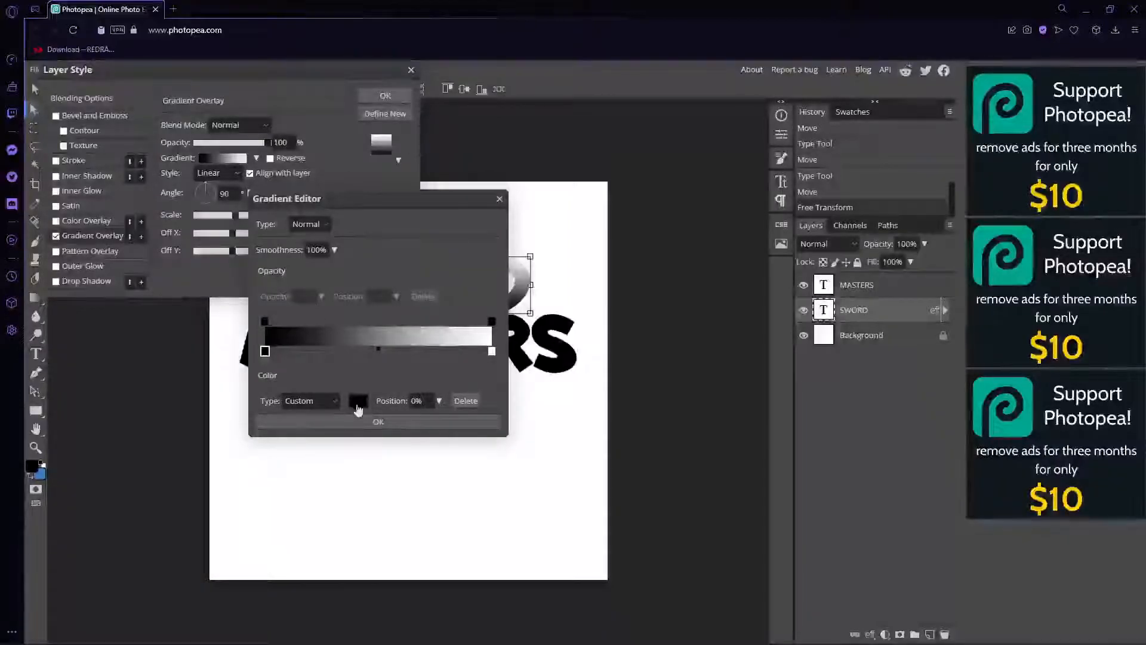
click(357, 402)
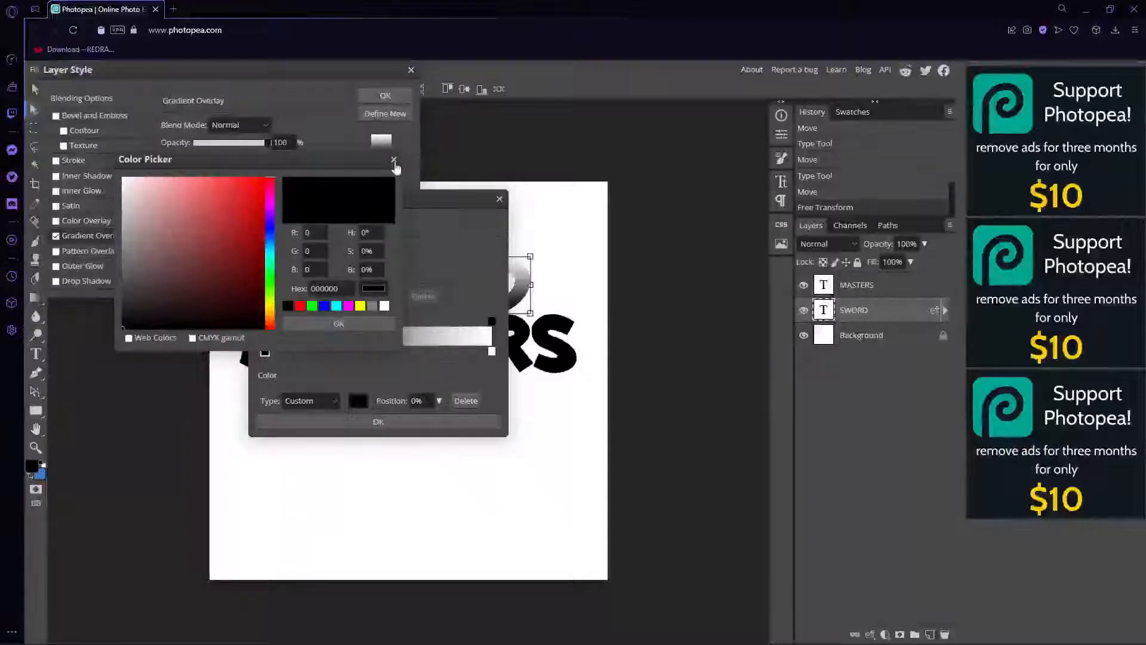
click(339, 324)
drag(447, 200, 252, 71)
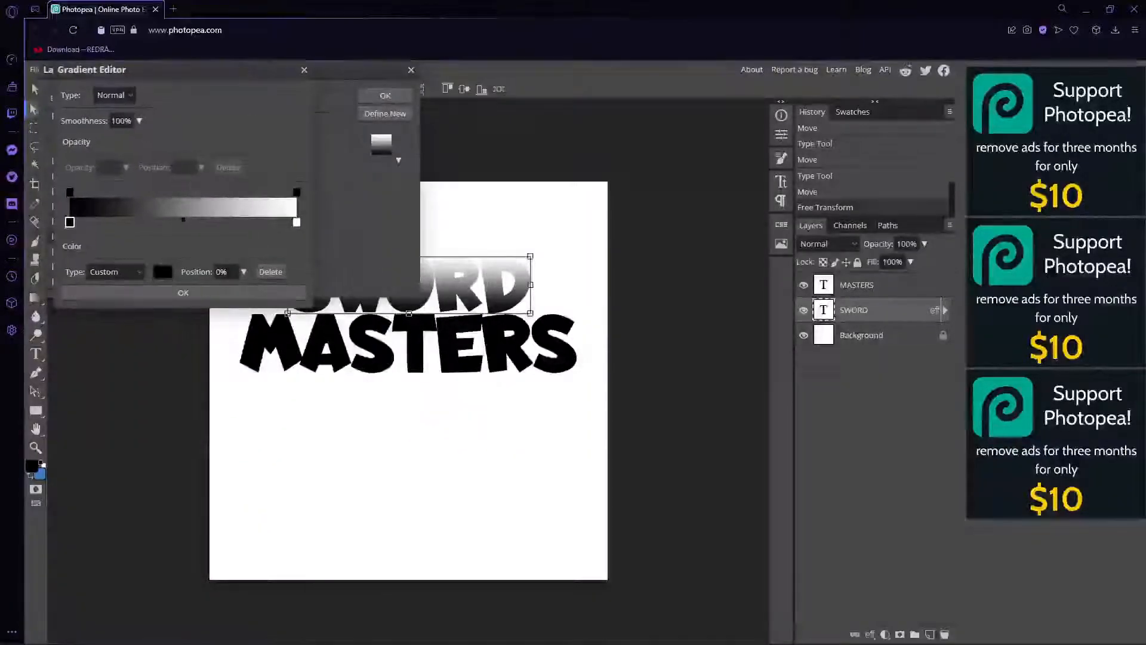
click(163, 270)
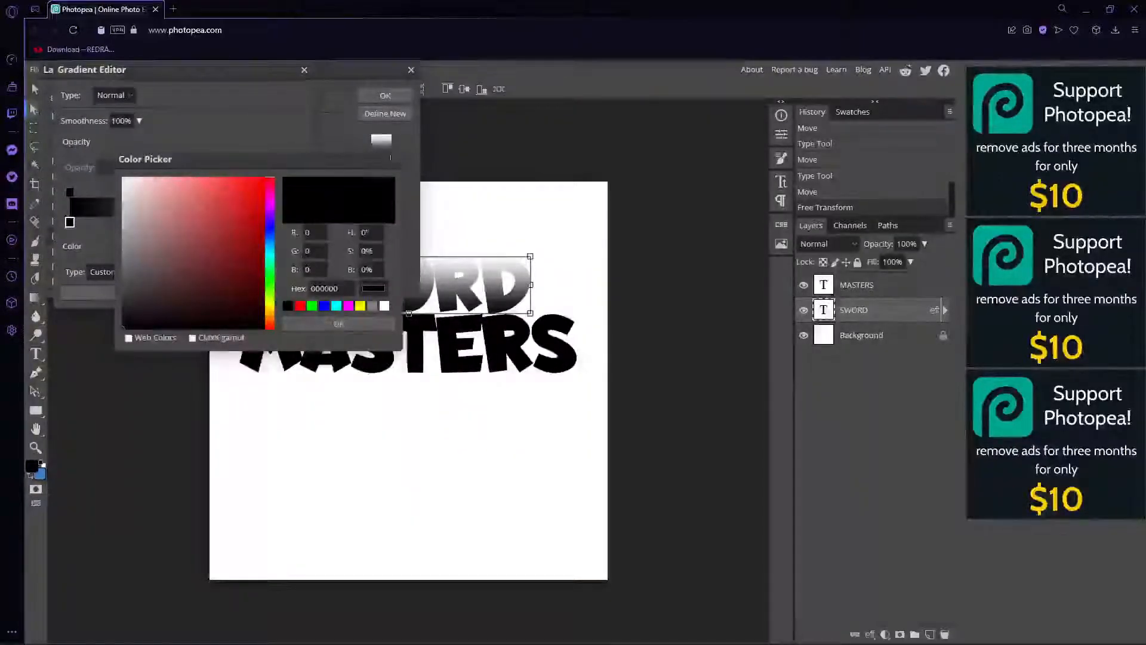
click(394, 158)
click(304, 70)
Change the black colour stop of SWORD's overlay gradient to orange, keeping the dialogs clear of the text.
drag(351, 71, 363, 448)
click(230, 536)
drag(176, 80, 206, 411)
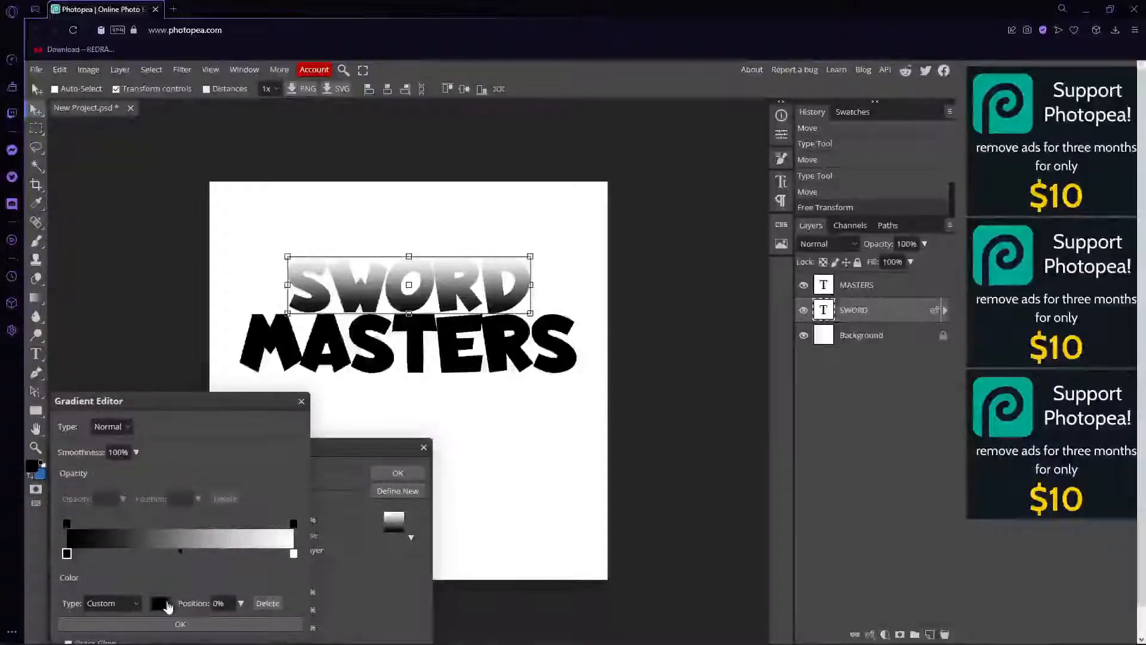
click(160, 603)
drag(275, 160, 227, 89)
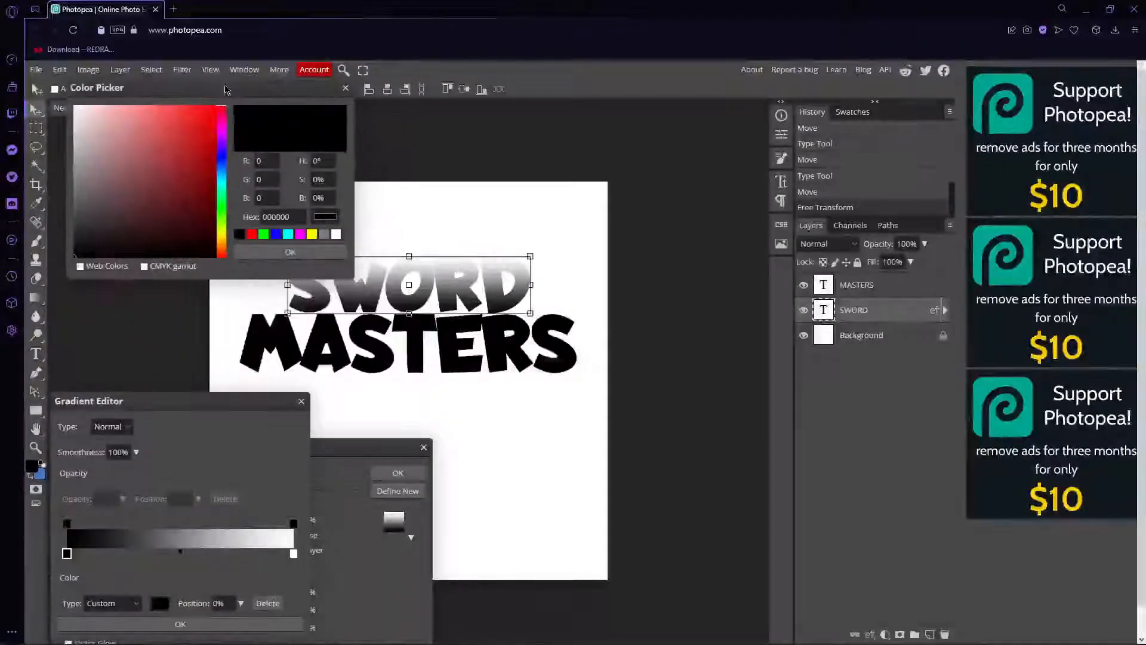
click(223, 236)
mouse_move(172, 186)
mouse_down()
mouse_move(182, 126)
mouse_move(187, 141)
mouse_move(179, 123)
mouse_up()
click(225, 237)
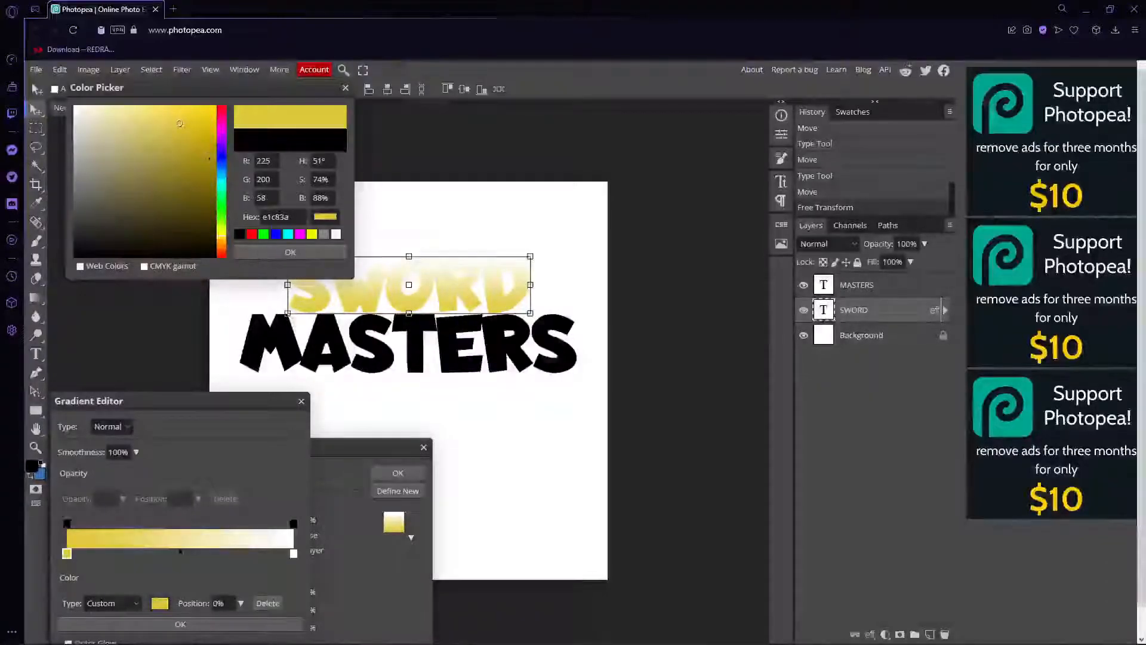
click(224, 246)
click(251, 253)
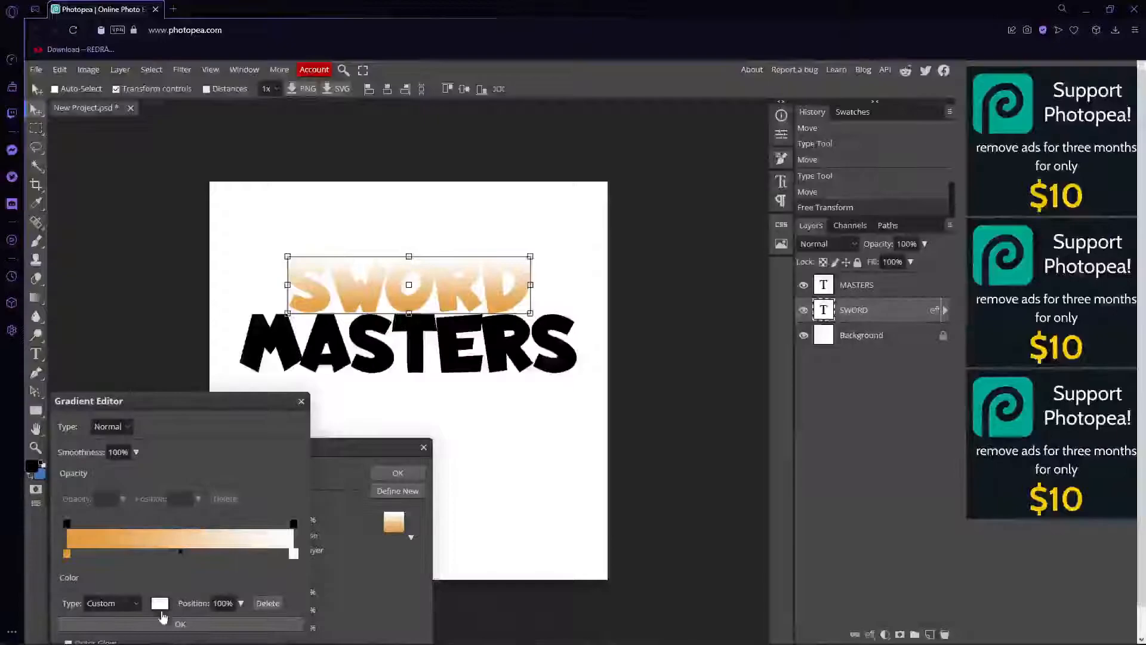
Set the gradient's white end stop to yellow ffd429 and accept the edited gradient.
click(160, 603)
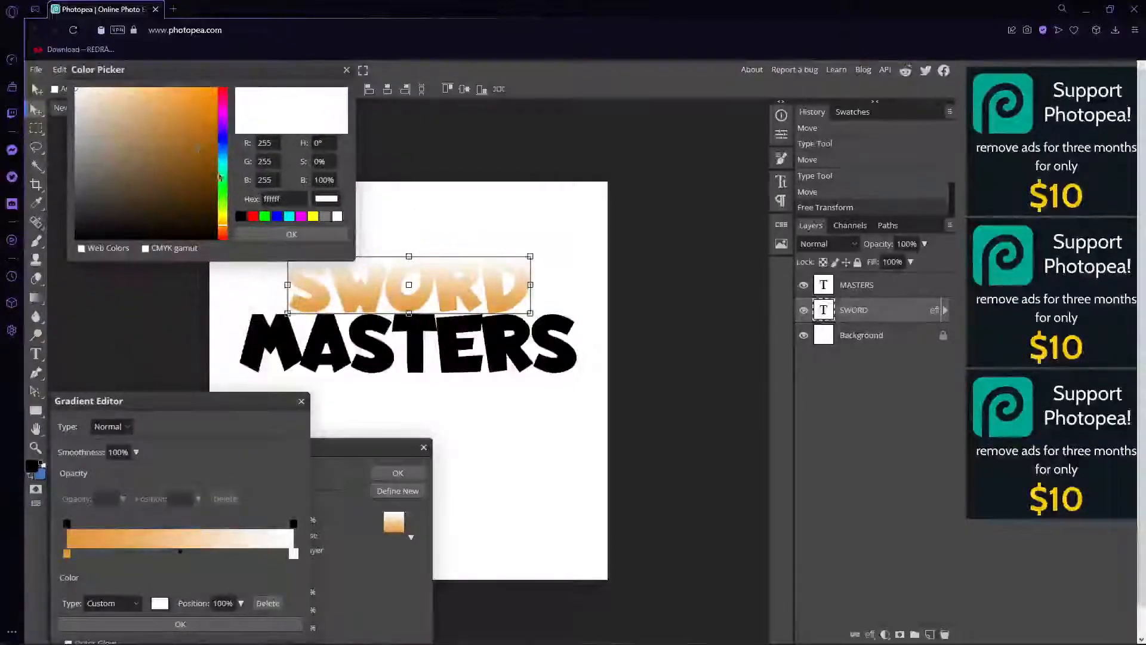
drag(224, 226, 223, 219)
click(195, 89)
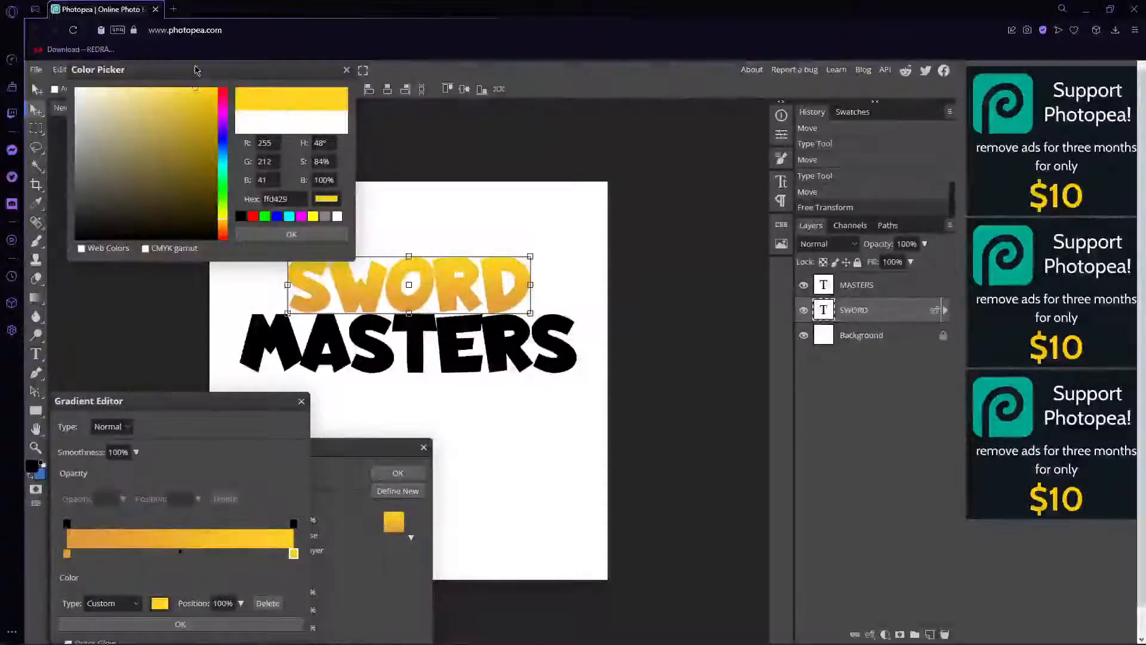
click(291, 234)
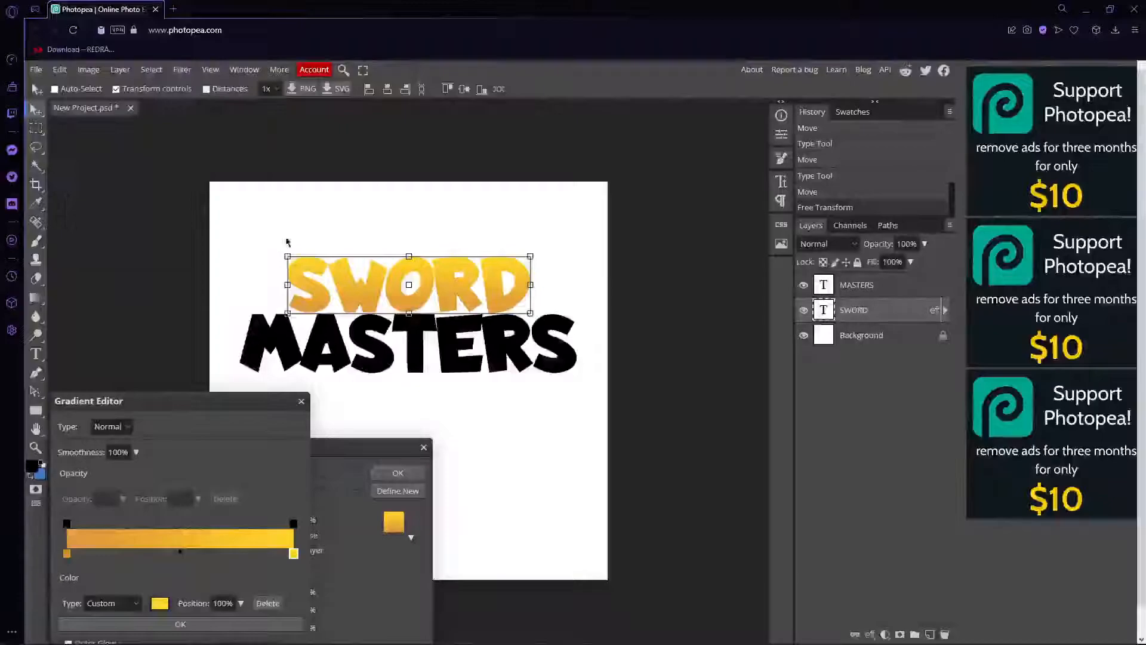
click(251, 624)
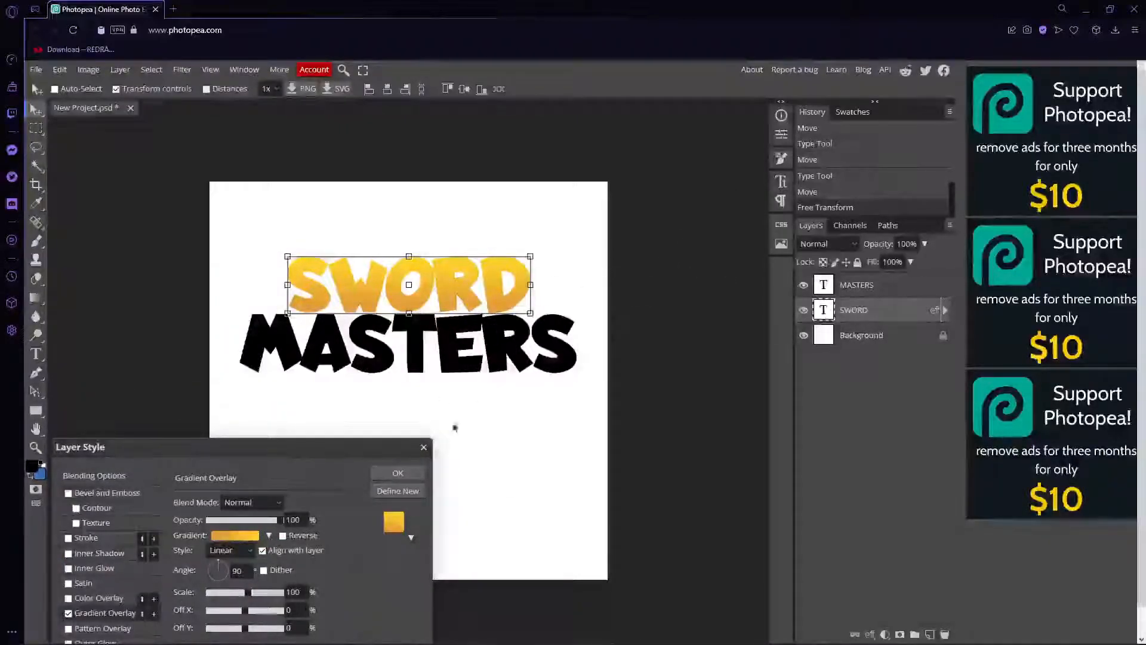
Try an Inner Shadow with default settings on the SWORD layer and switch it off again.
drag(428, 455, 447, 346)
click(94, 445)
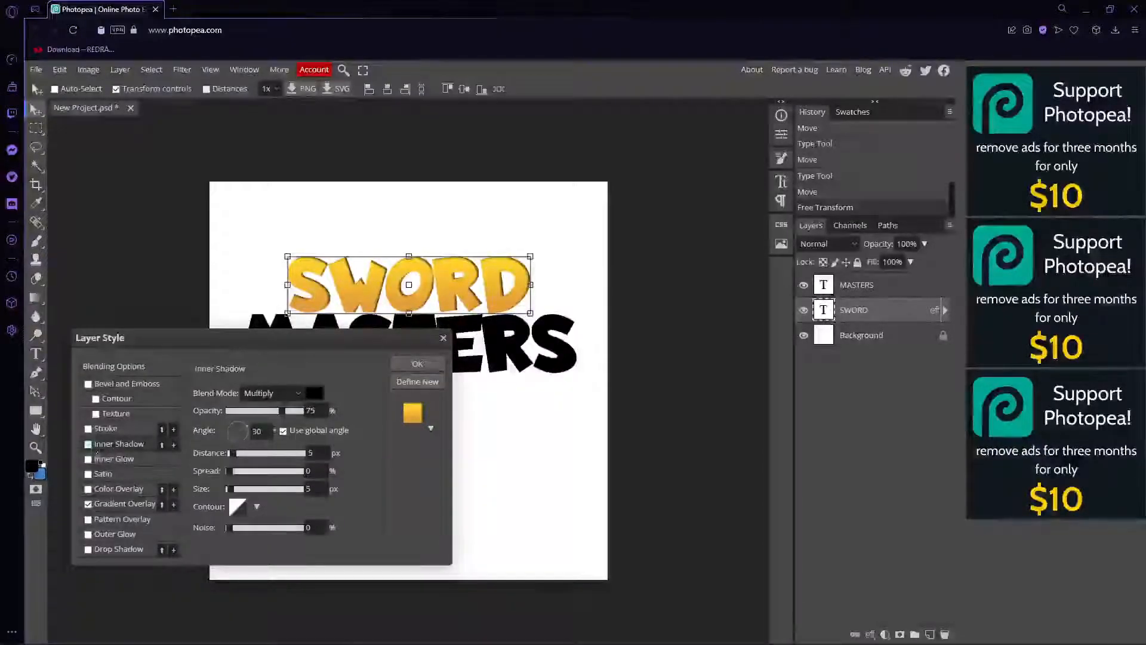
click(90, 446)
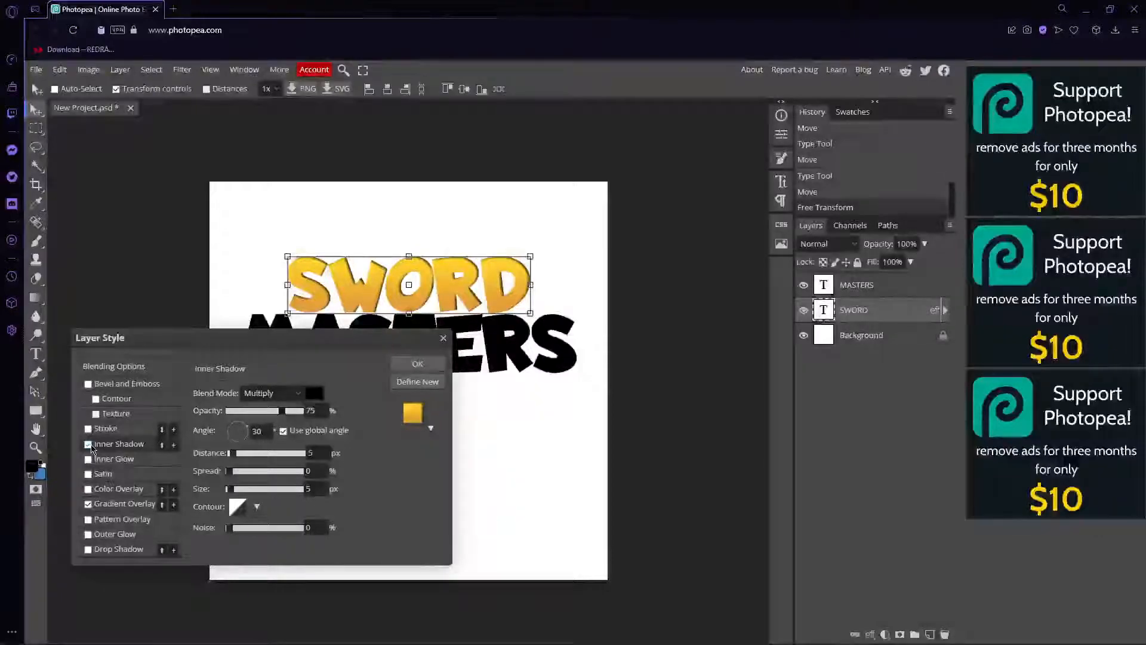
click(89, 445)
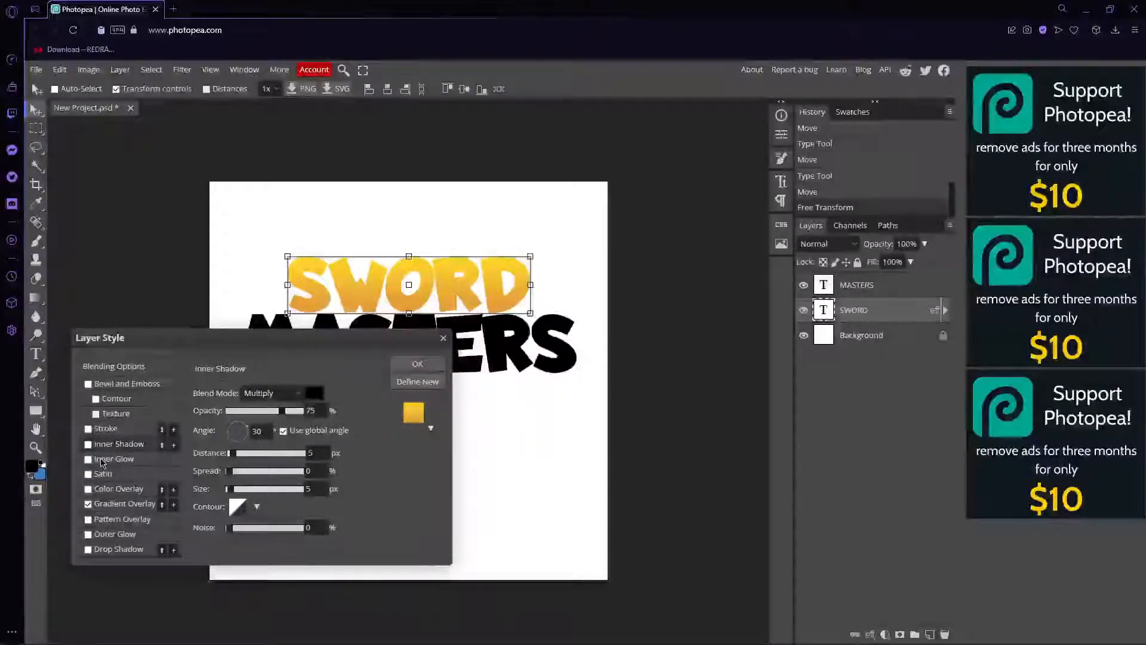
click(102, 461)
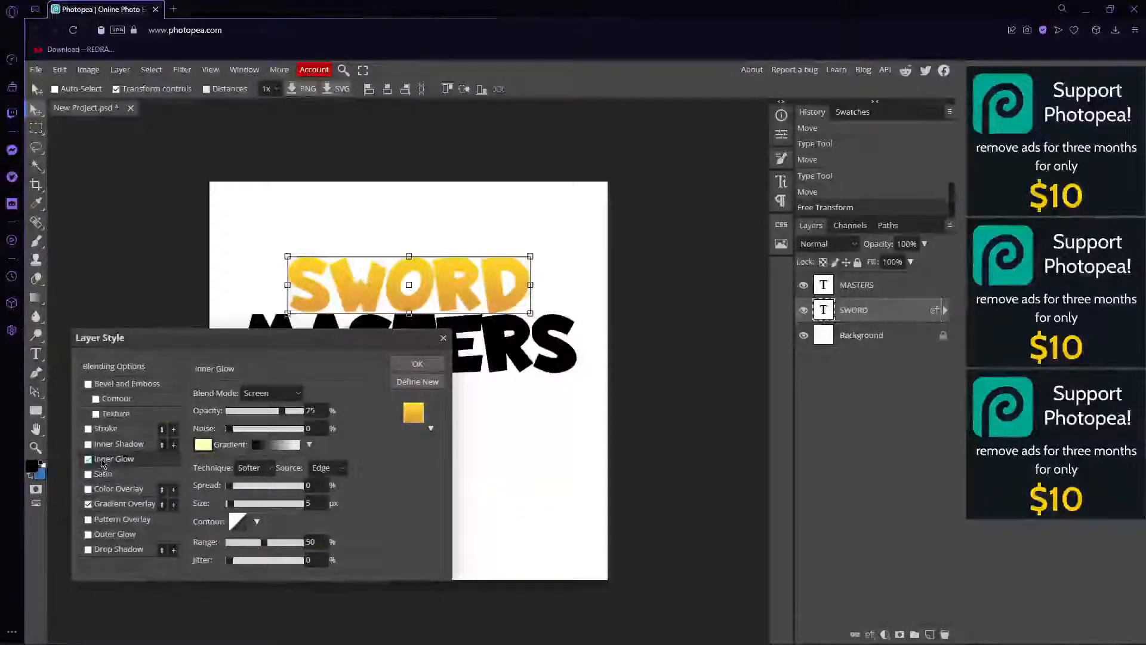
click(207, 449)
mouse_move(235, 261)
mouse_down()
mouse_move(5, 414)
mouse_move(93, 257)
mouse_move(209, 273)
mouse_move(271, 235)
mouse_move(243, 244)
mouse_move(220, 187)
mouse_move(172, 212)
mouse_up()
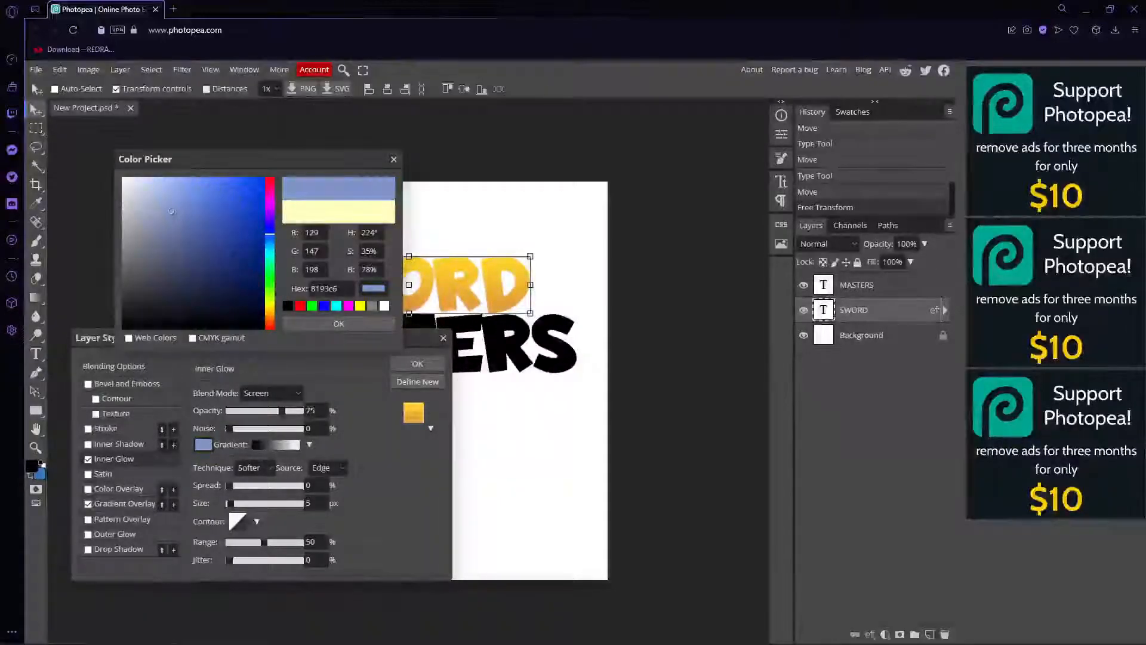
click(393, 159)
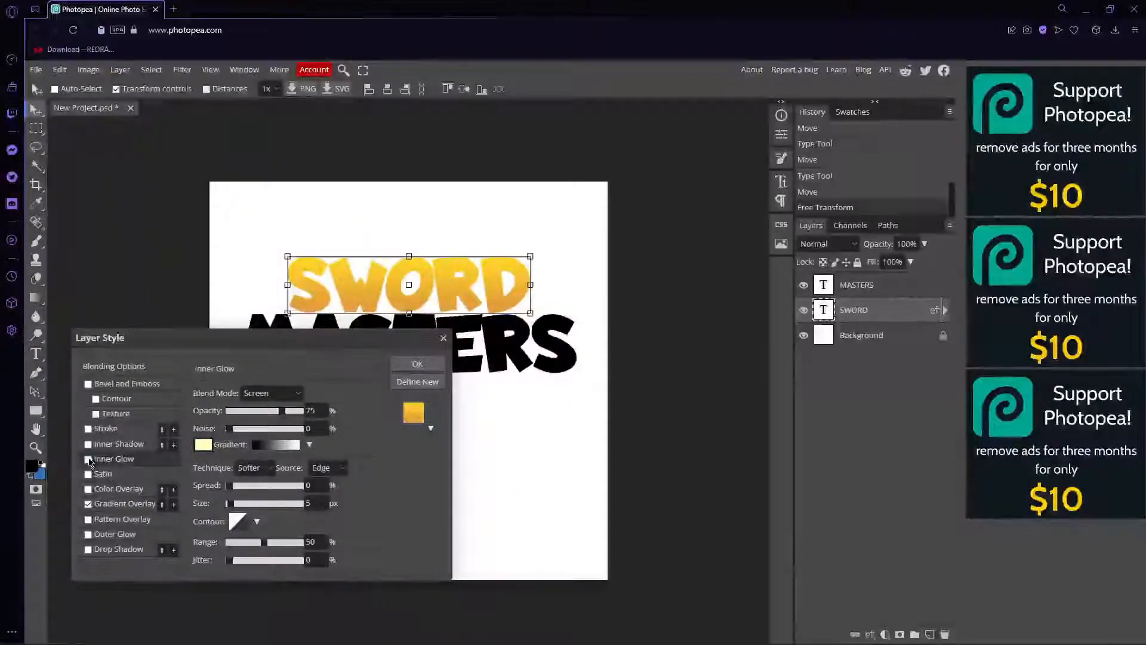
Accept the SWORD layer's style and enable a Gradient Overlay in the MASTERS layer's blending options.
click(417, 364)
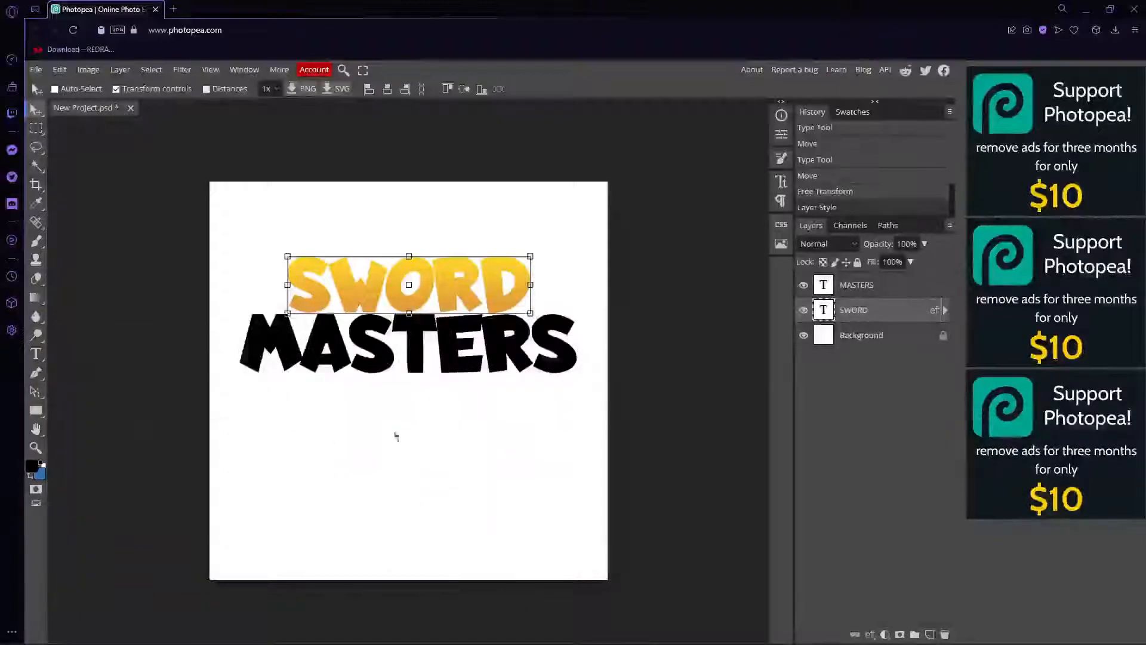
click(881, 293)
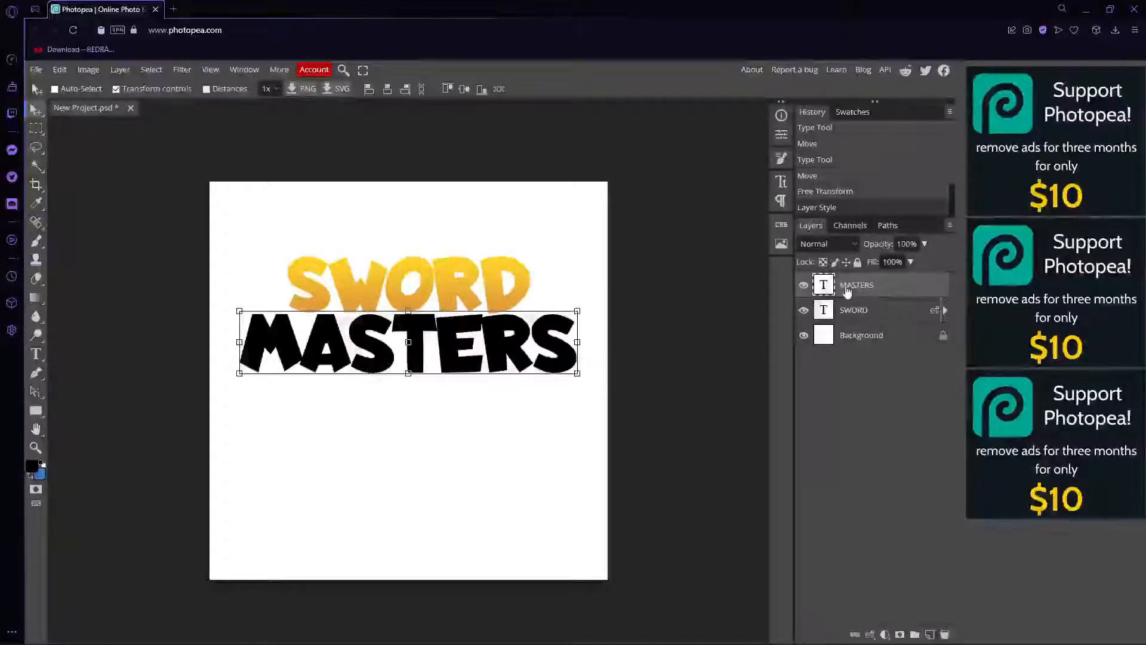
right_click(879, 291)
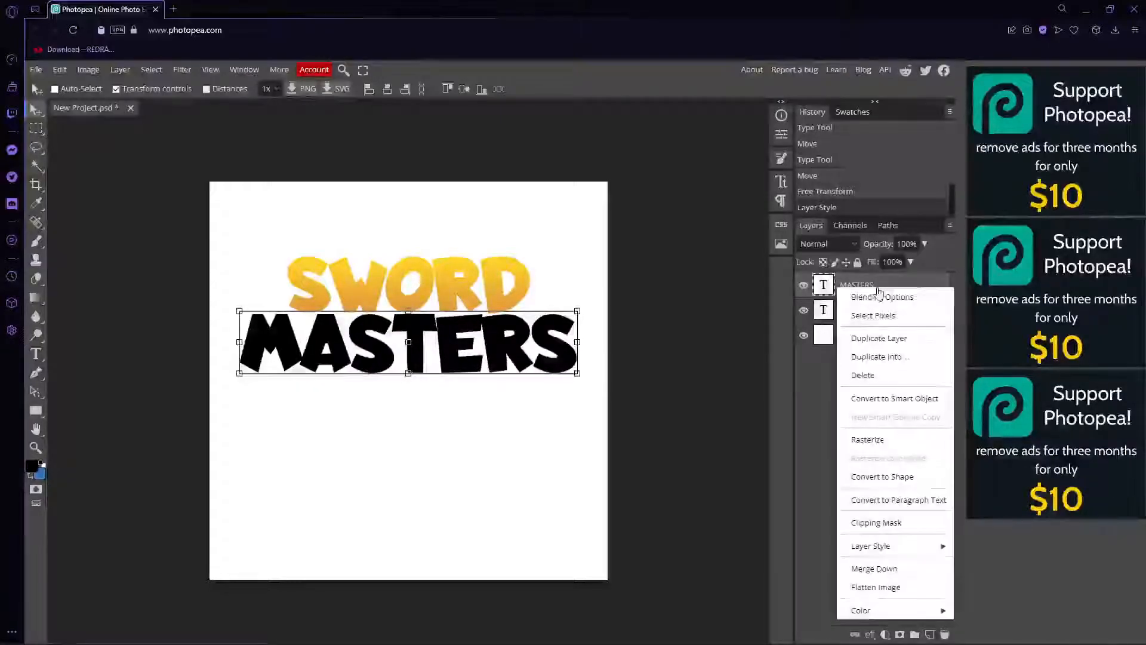
click(878, 295)
drag(273, 345, 229, 76)
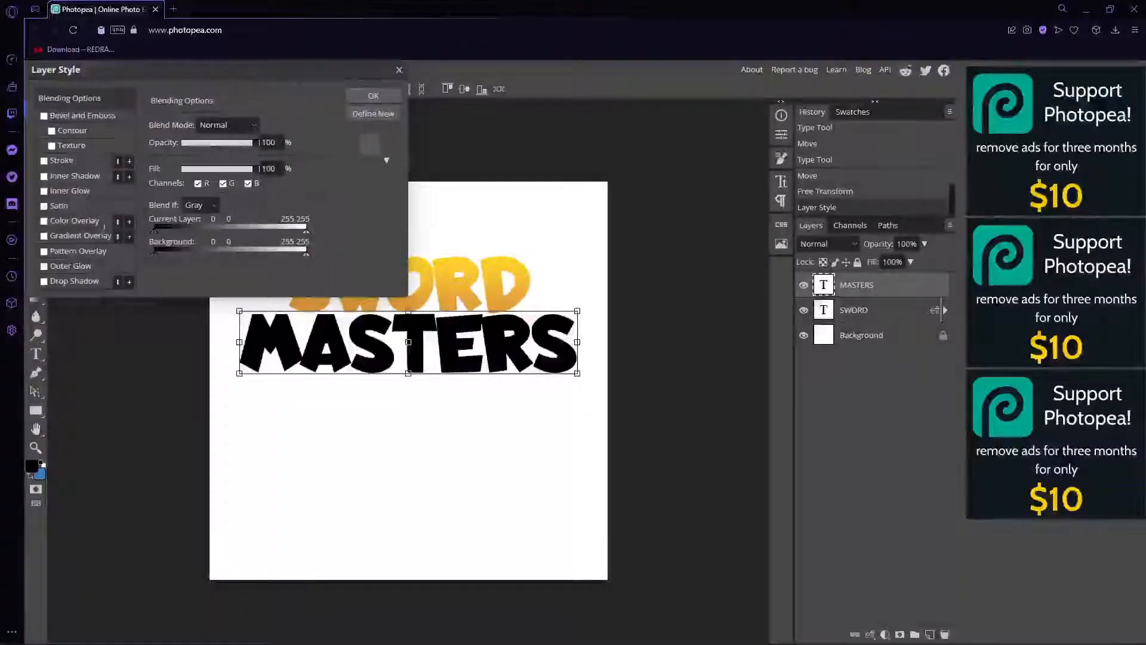
click(47, 237)
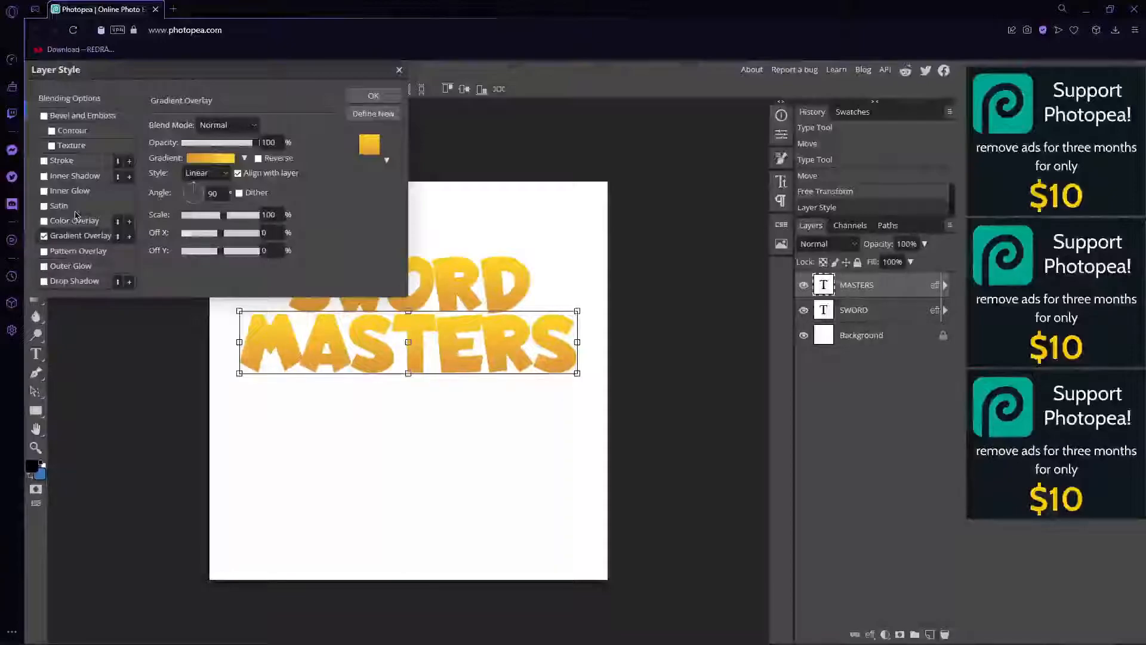
click(215, 175)
click(217, 186)
double_click(221, 196)
text(0)
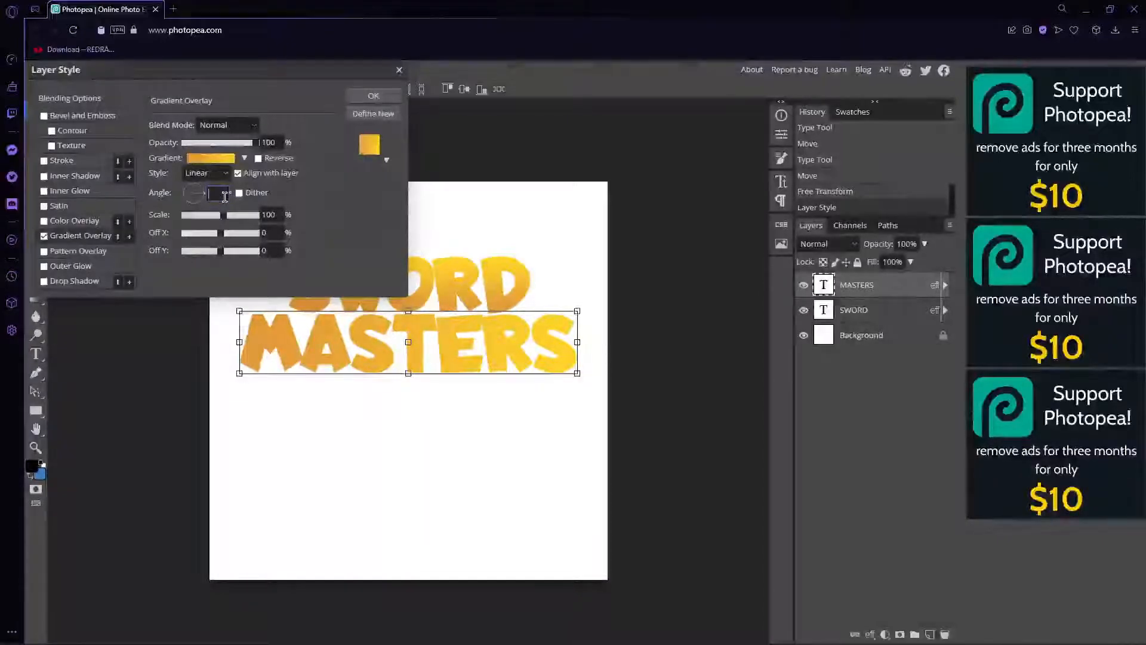
text(90)
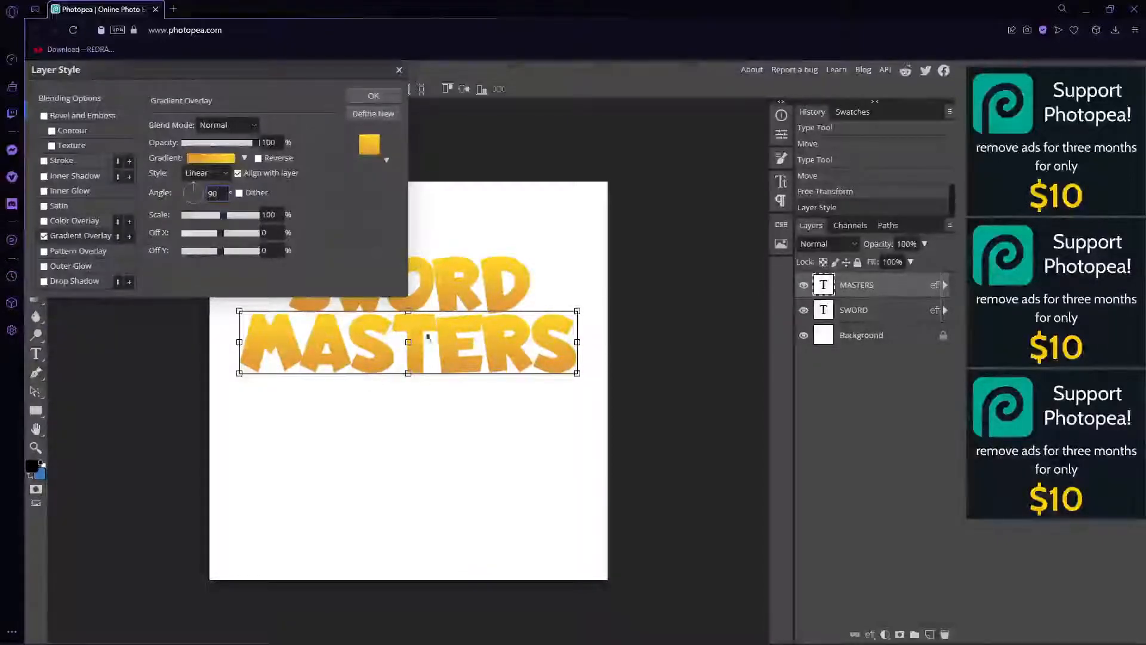
Change the orange colour stop of MASTERS' overlay gradient to dark green, keeping the dialogs clear of the text.
click(212, 159)
drag(89, 400, 71, 70)
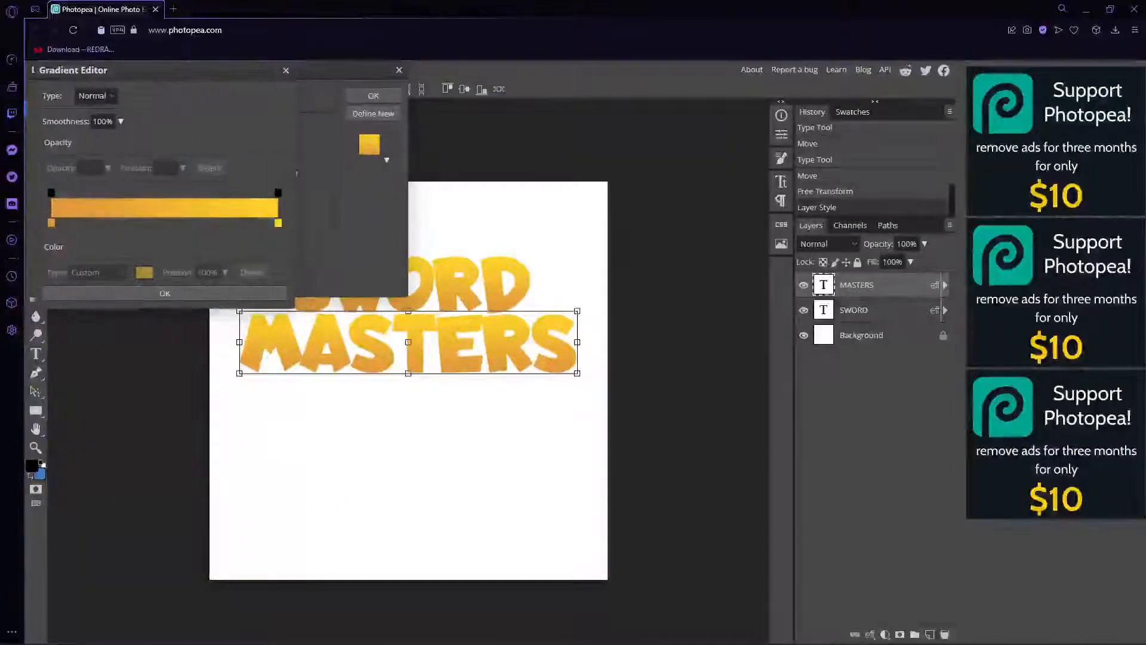
click(51, 224)
click(145, 273)
drag(212, 172, 143, 444)
click(202, 559)
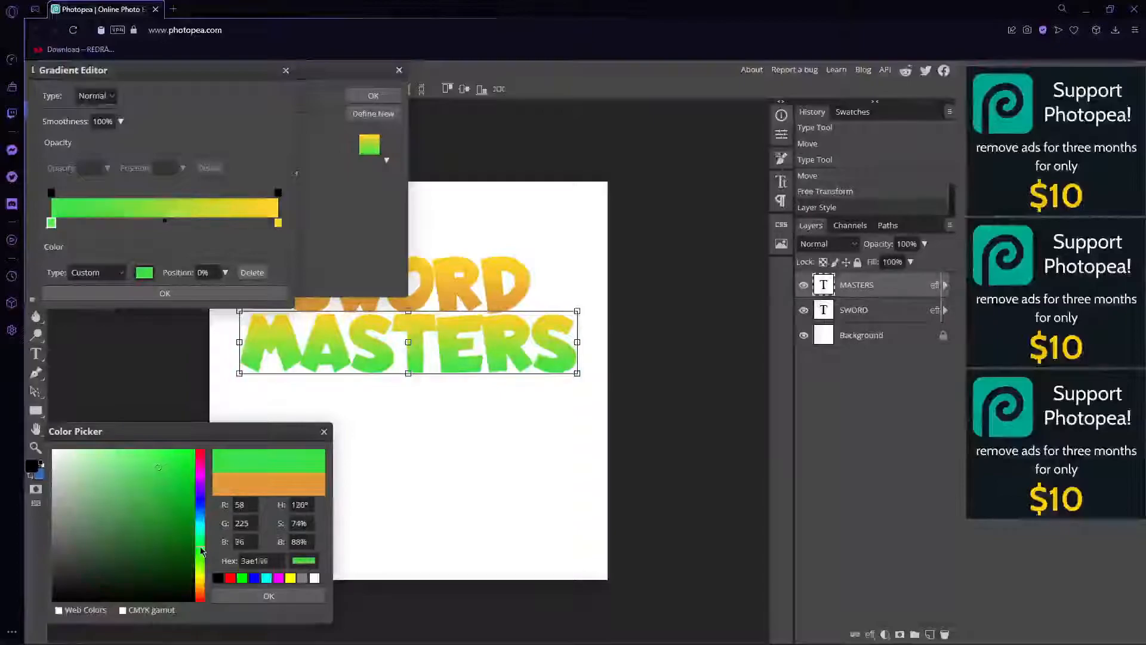
drag(204, 557, 203, 552)
drag(157, 496, 156, 520)
click(268, 596)
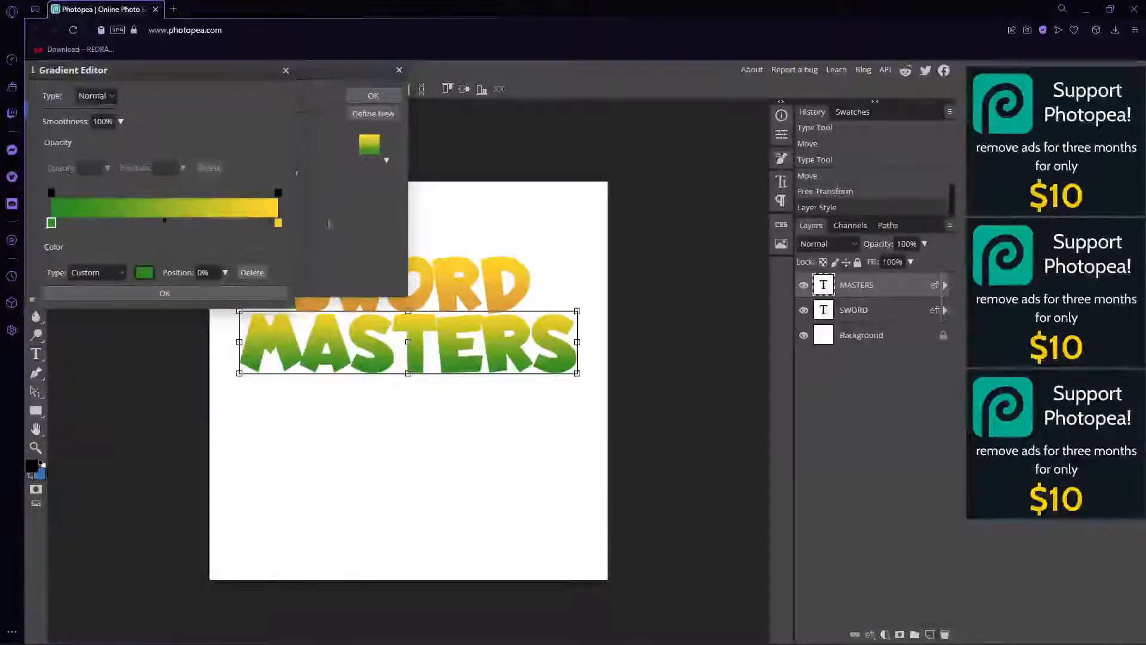
Set the yellow end stop of MASTERS' gradient to lighter green 54c037 and accept the layer style.
click(278, 224)
click(144, 272)
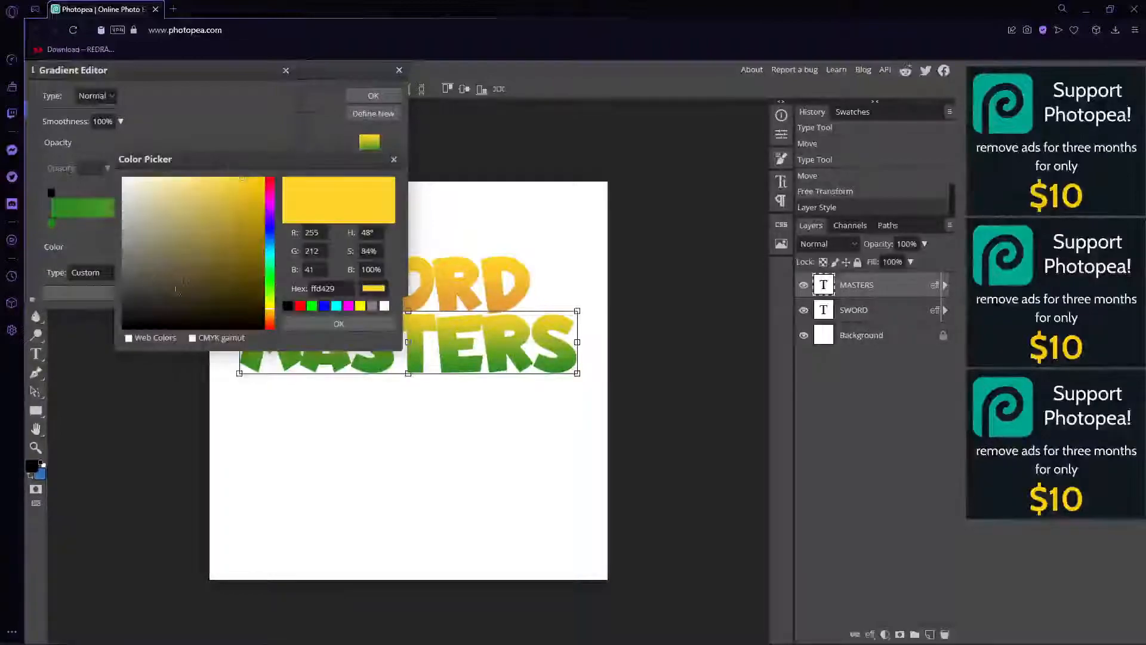
click(270, 283)
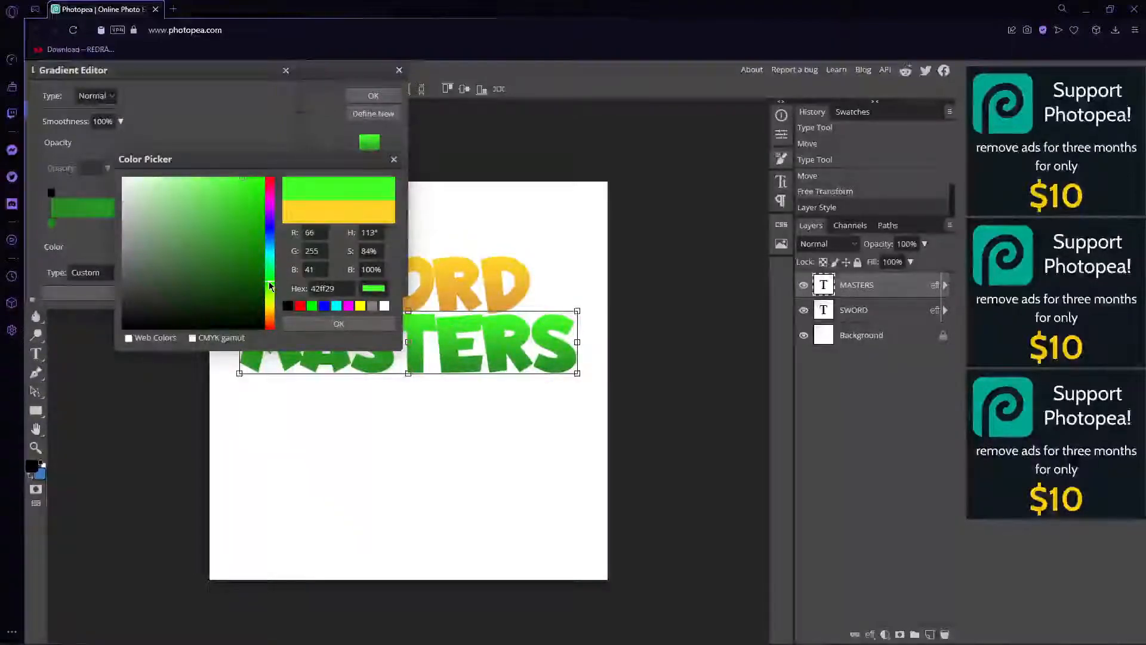
mouse_move(235, 197)
mouse_down()
mouse_move(243, 187)
mouse_move(224, 215)
mouse_up()
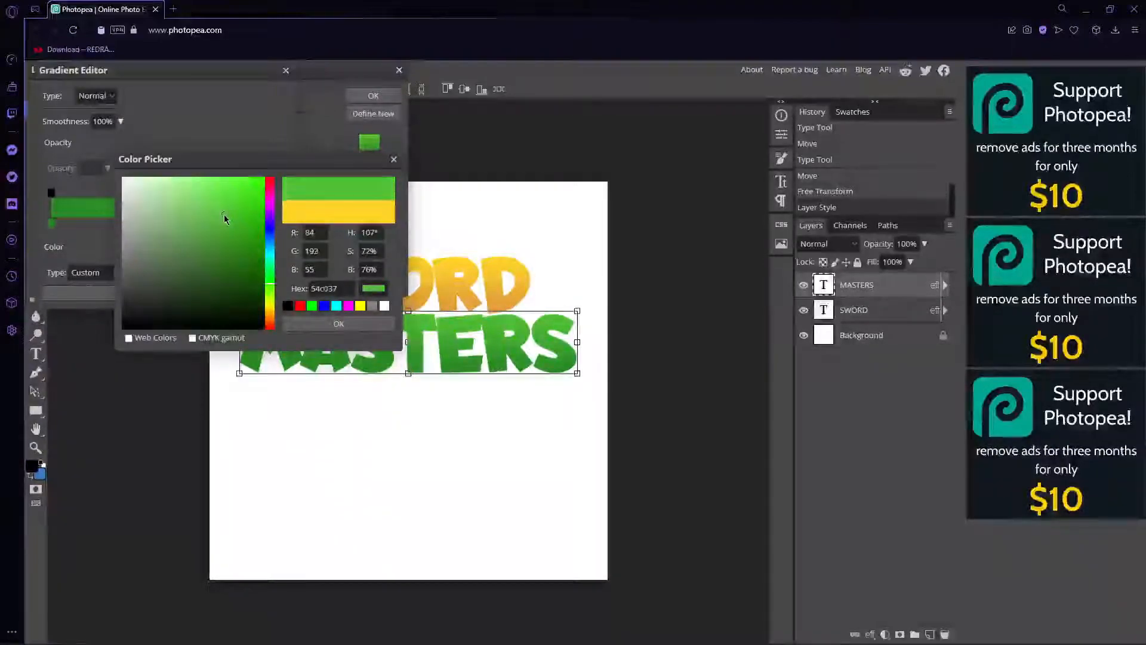
click(339, 323)
click(373, 95)
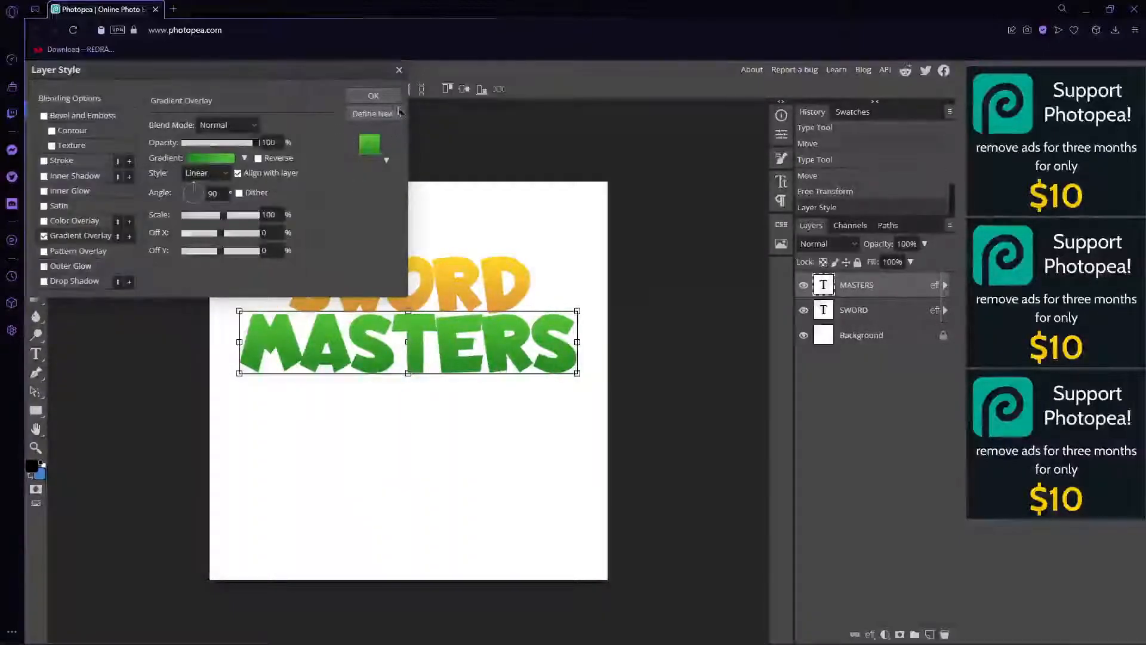
click(373, 96)
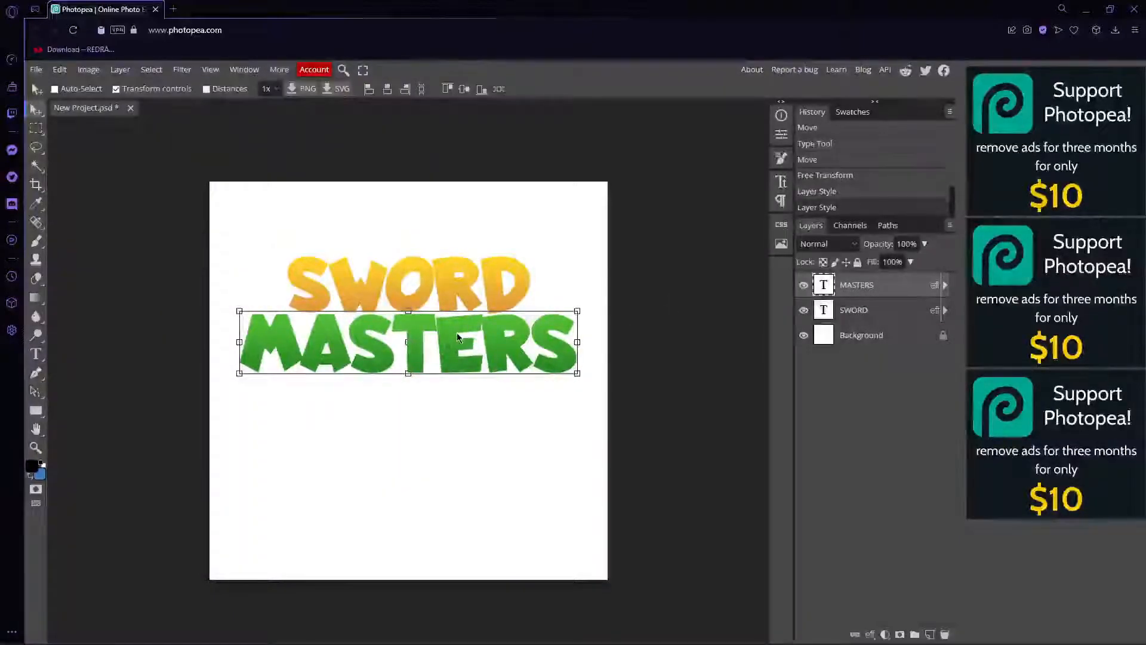
Nudge MASTERS slightly up towards SWORD and convert both text layers into one smart object.
drag(457, 332, 457, 330)
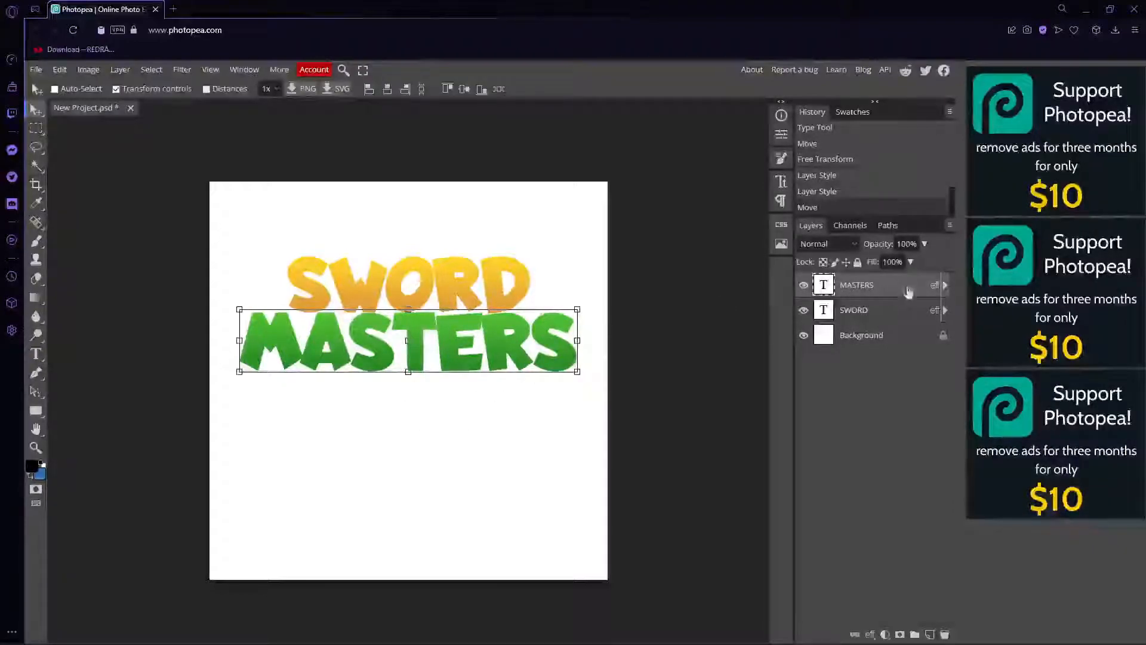
shift+click(855, 312)
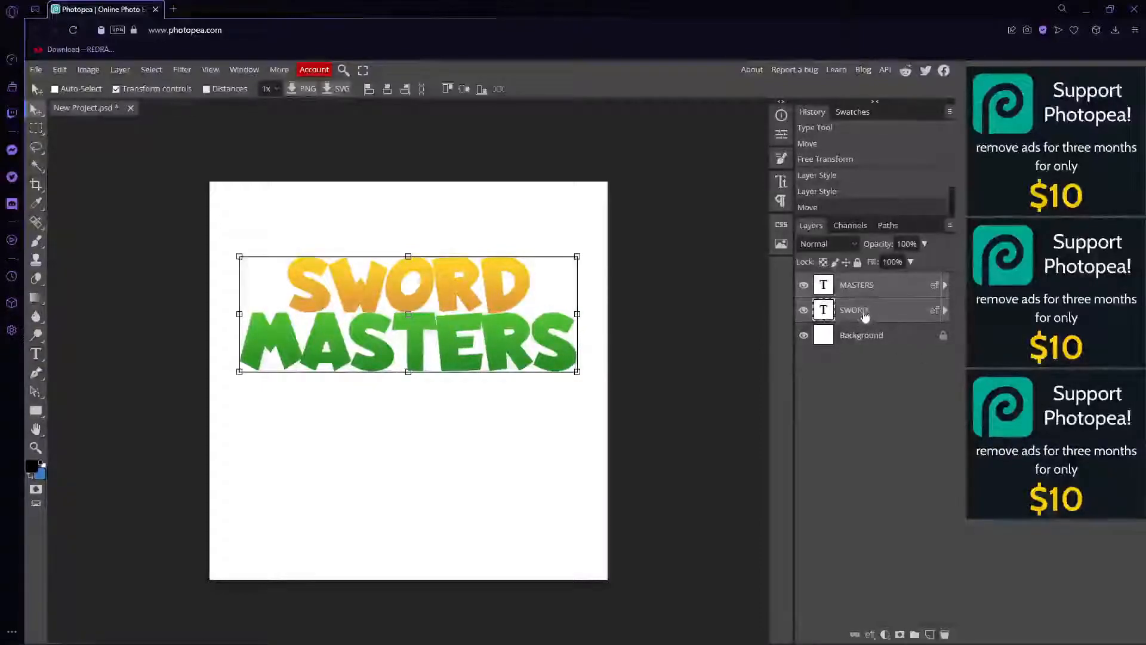
right_click(877, 309)
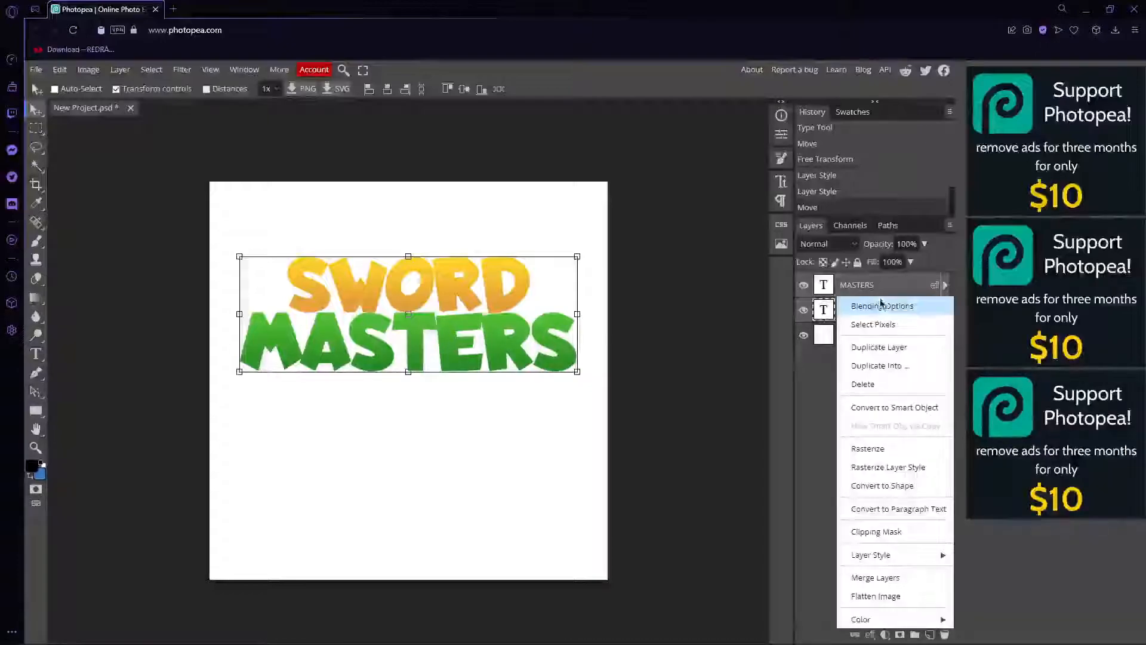
click(882, 410)
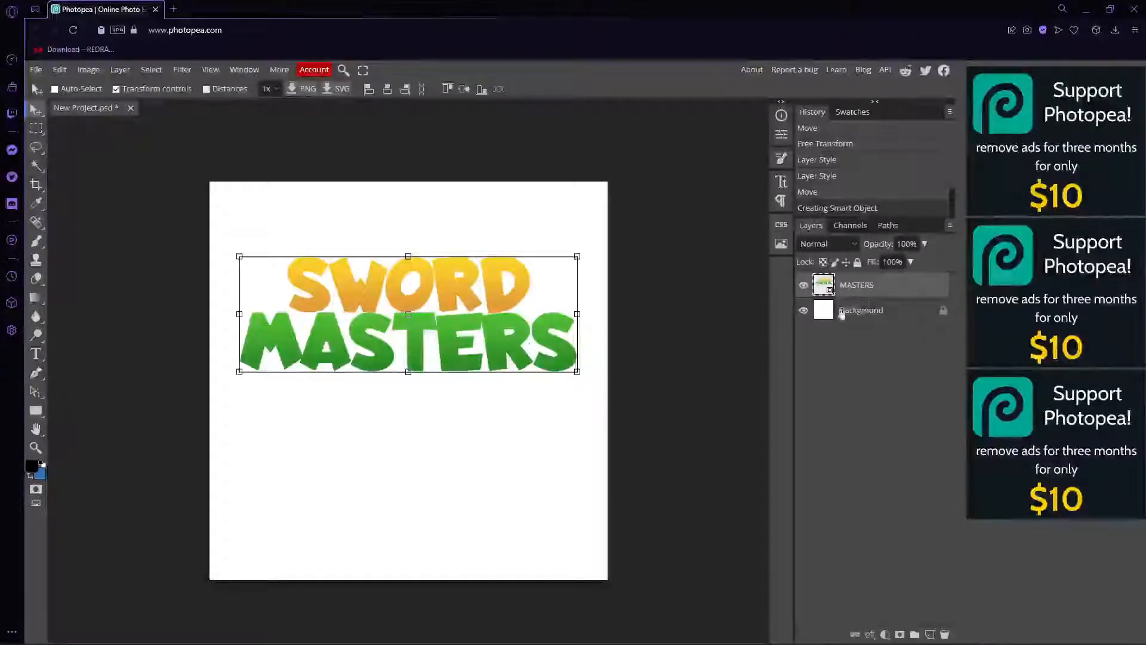
Move the combined SWORD MASTERS smart object down to the middle of the canvas and open its blending options.
drag(507, 340, 498, 400)
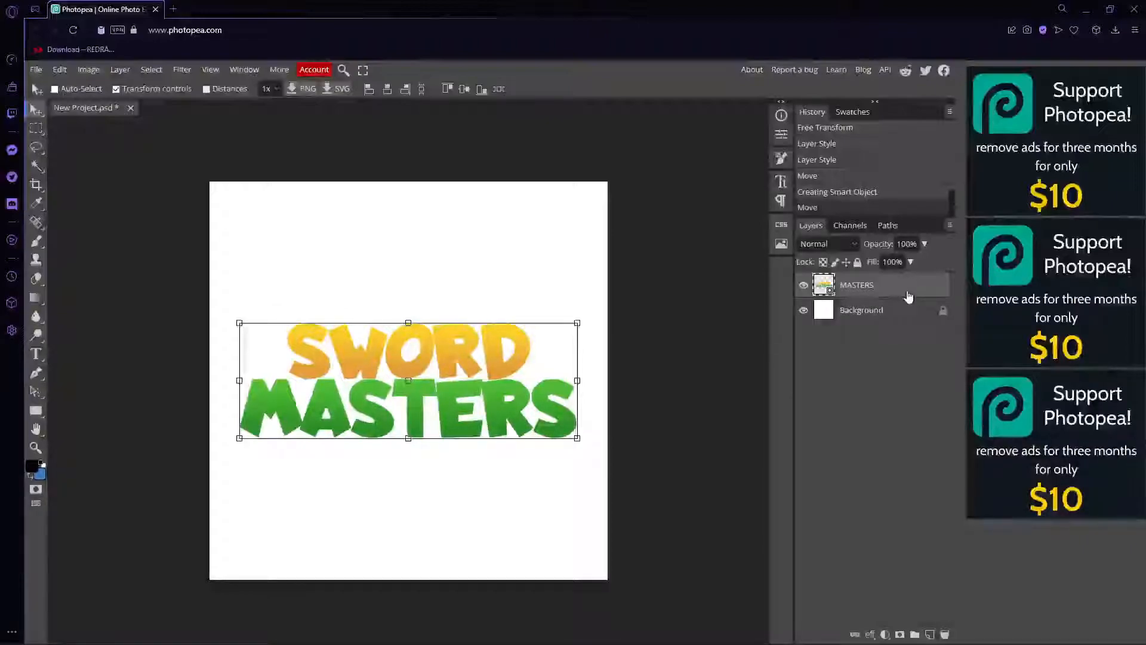
right_click(905, 295)
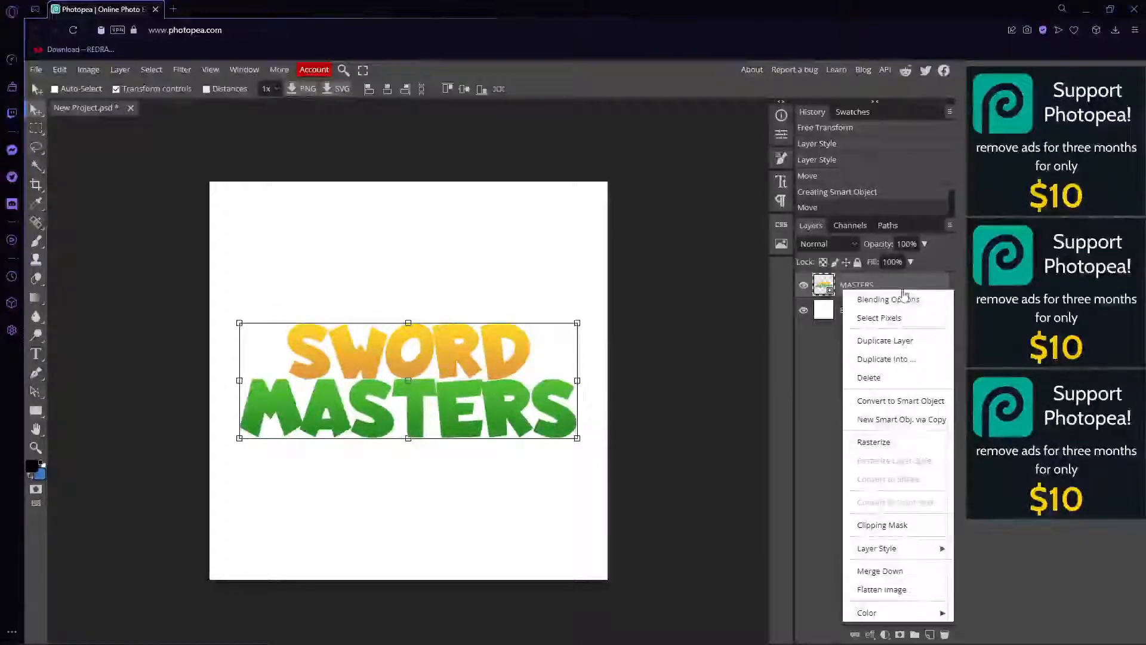
click(844, 289)
right_click(855, 290)
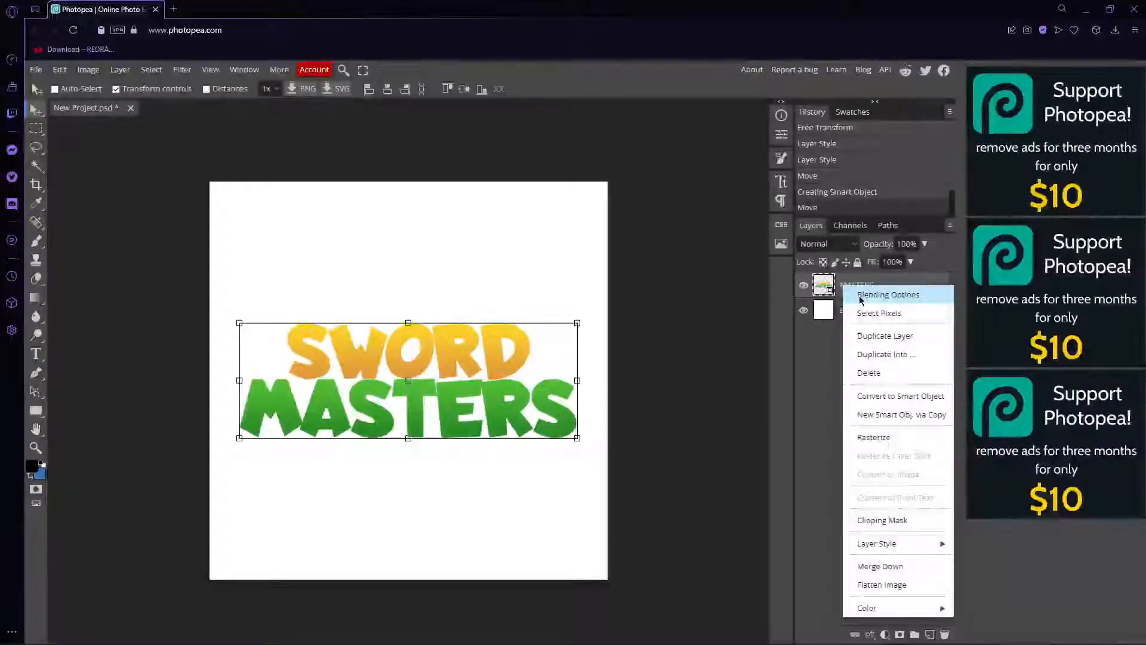
click(859, 295)
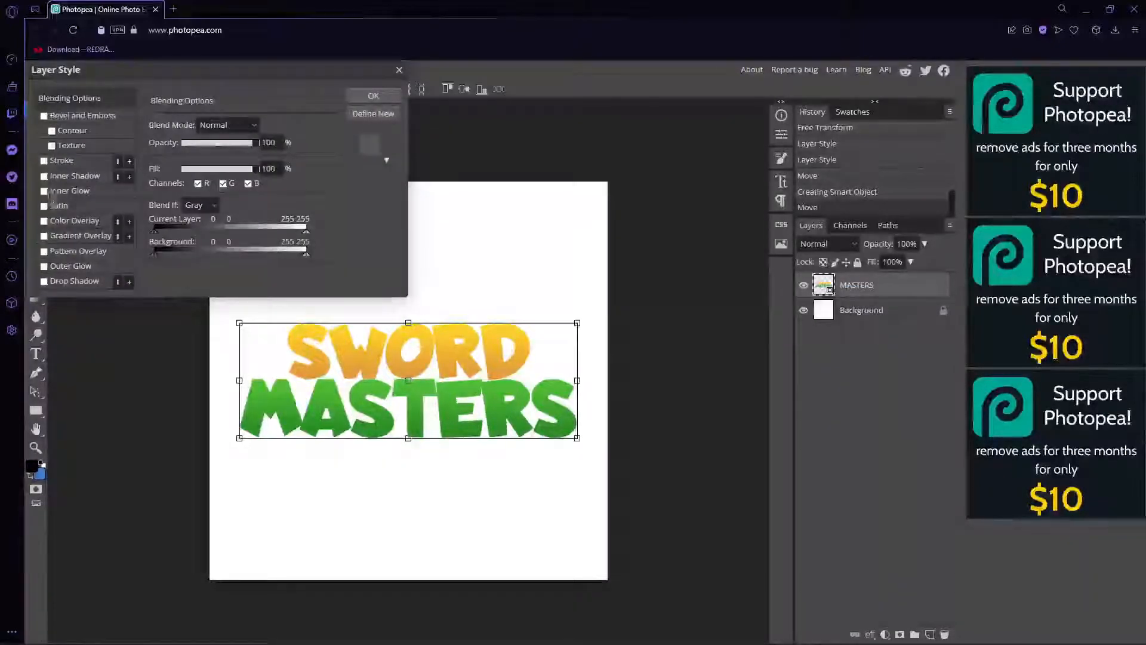
Enable an outside Stroke on the smart object and set its size to 20 px.
click(43, 162)
click(61, 161)
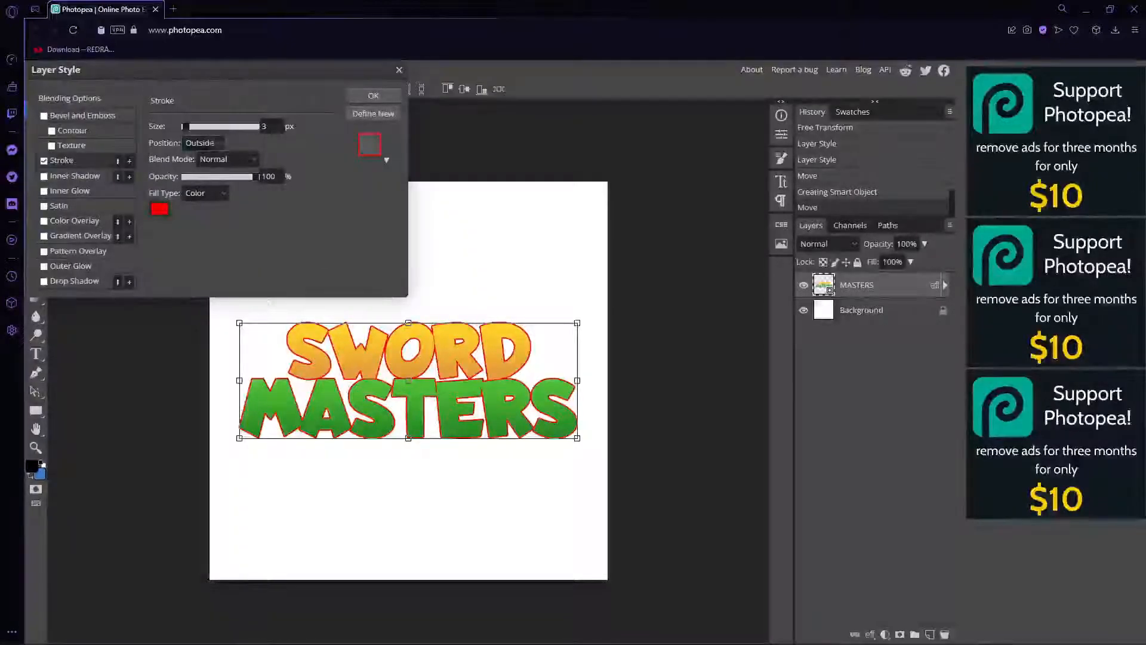
double_click(266, 126)
text(20)
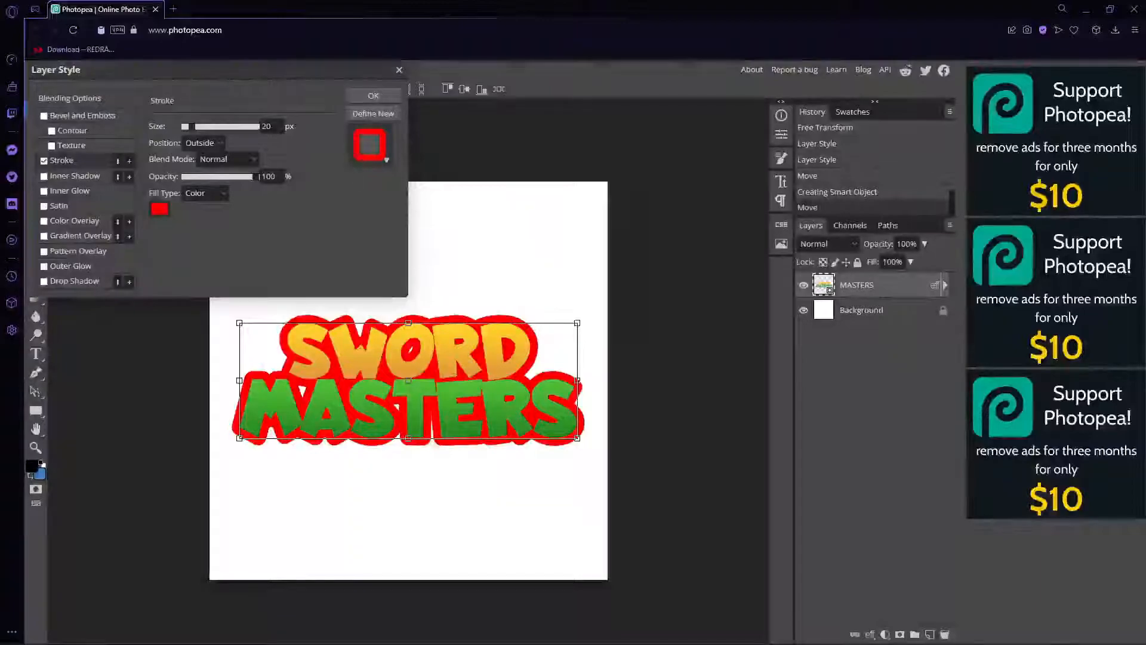
Set the stroke's colour to black 000000, keeping the colour picker clear of the text.
click(158, 213)
drag(192, 160, 192, 149)
drag(121, 81, 101, 78)
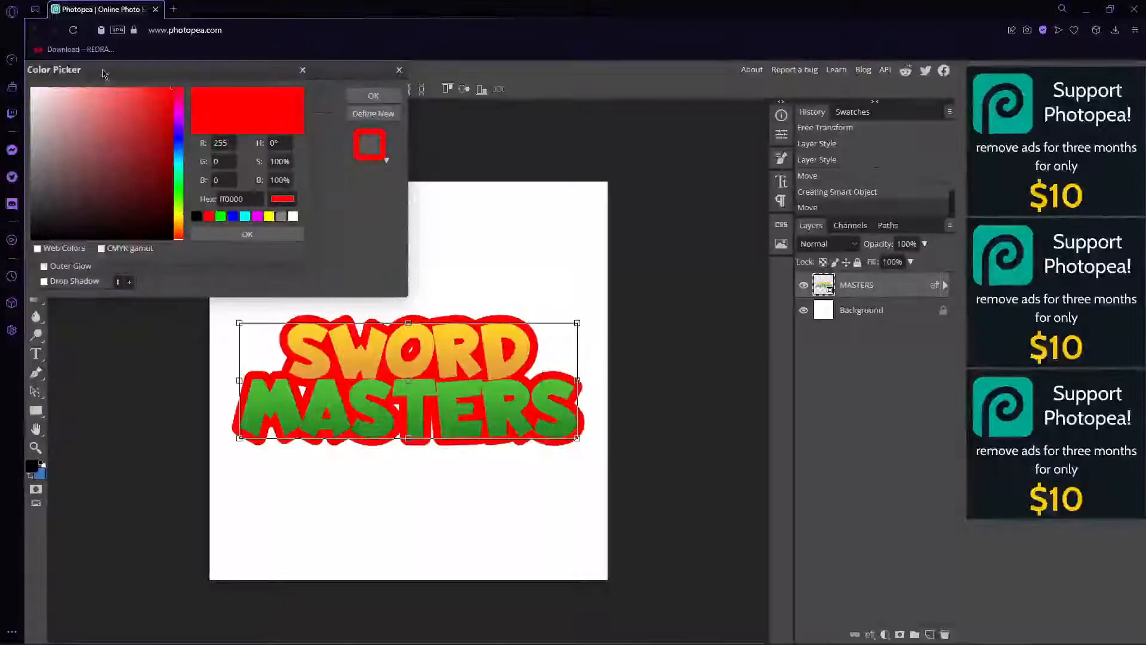
click(196, 216)
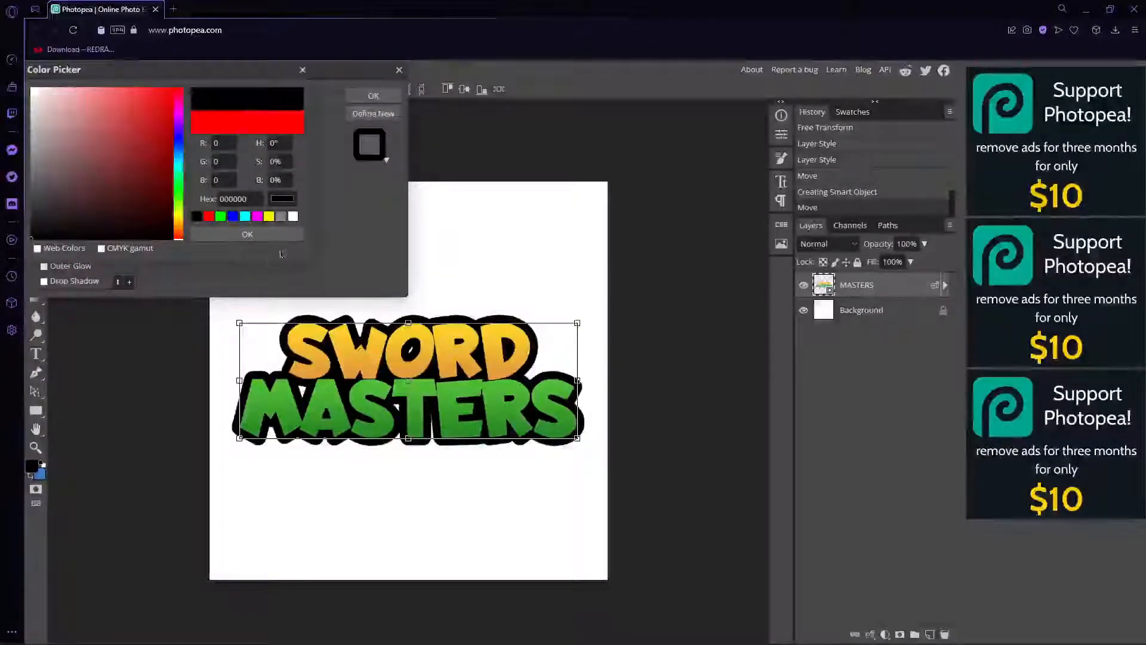
click(247, 234)
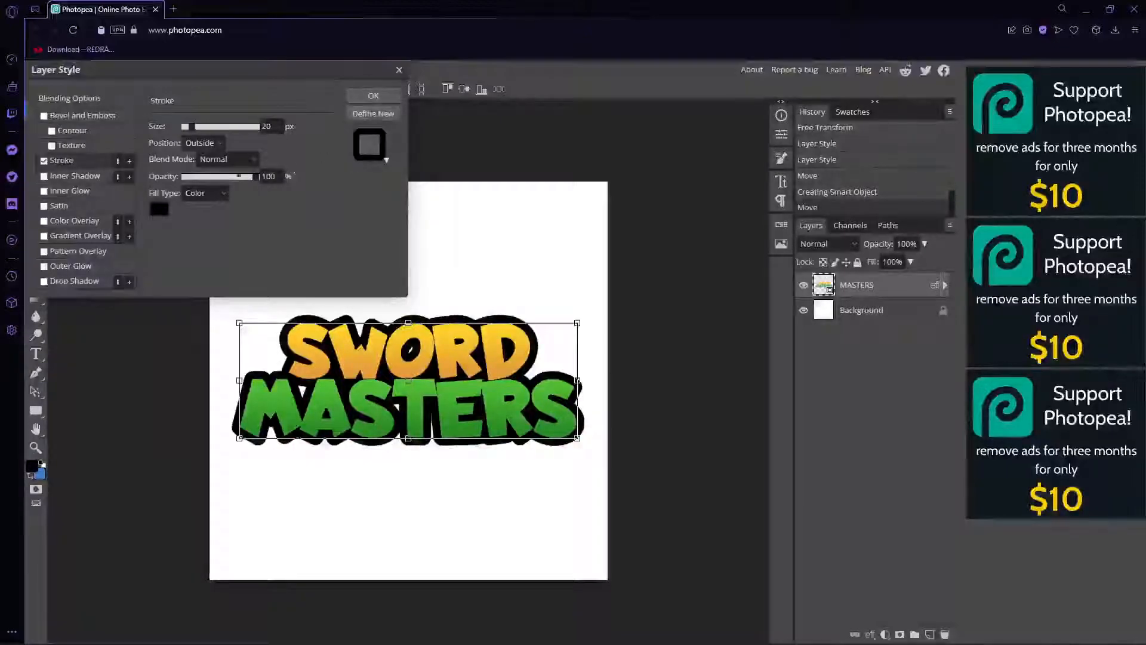
Try a Gradient fill type for the stroke, return it to Color and accept the layer style.
click(204, 193)
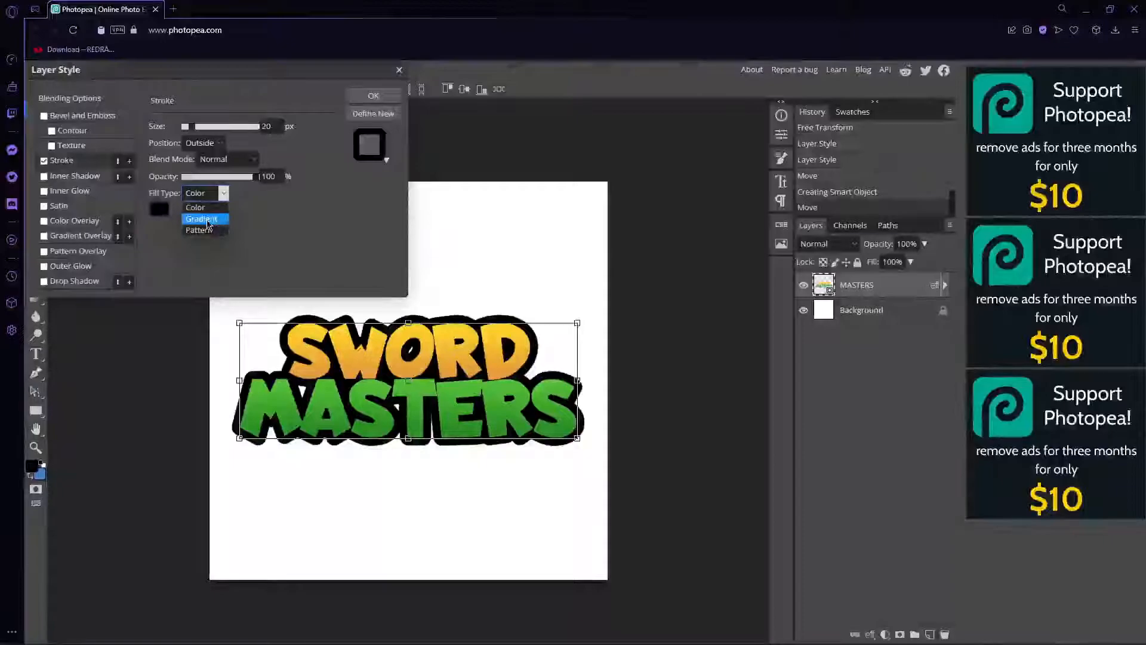
click(203, 219)
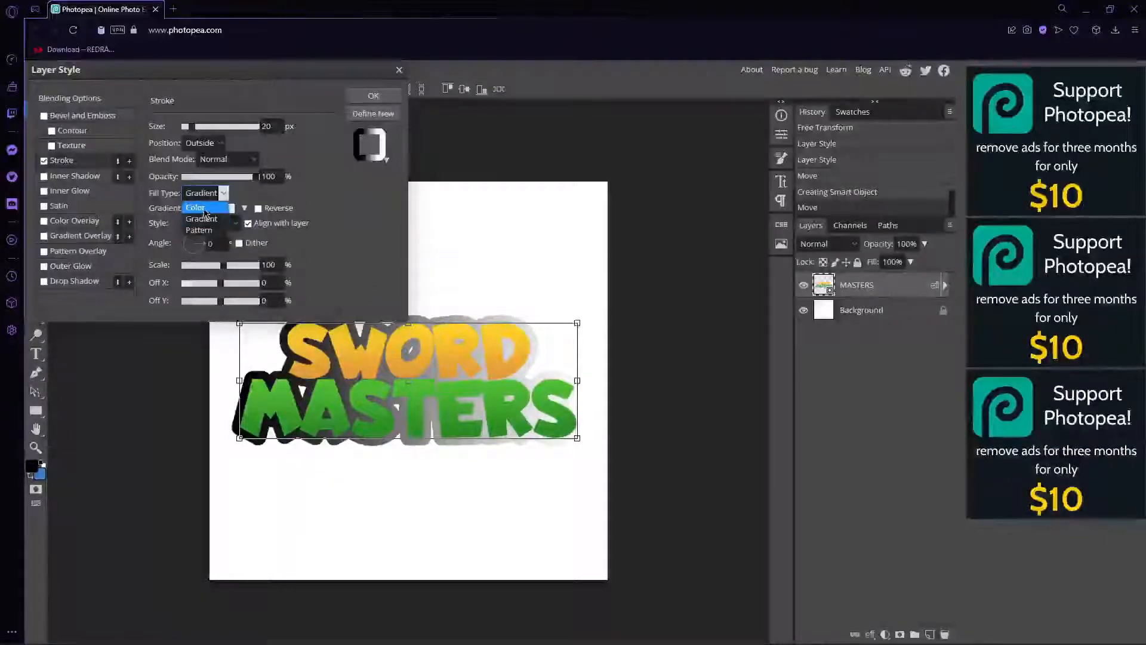
click(196, 207)
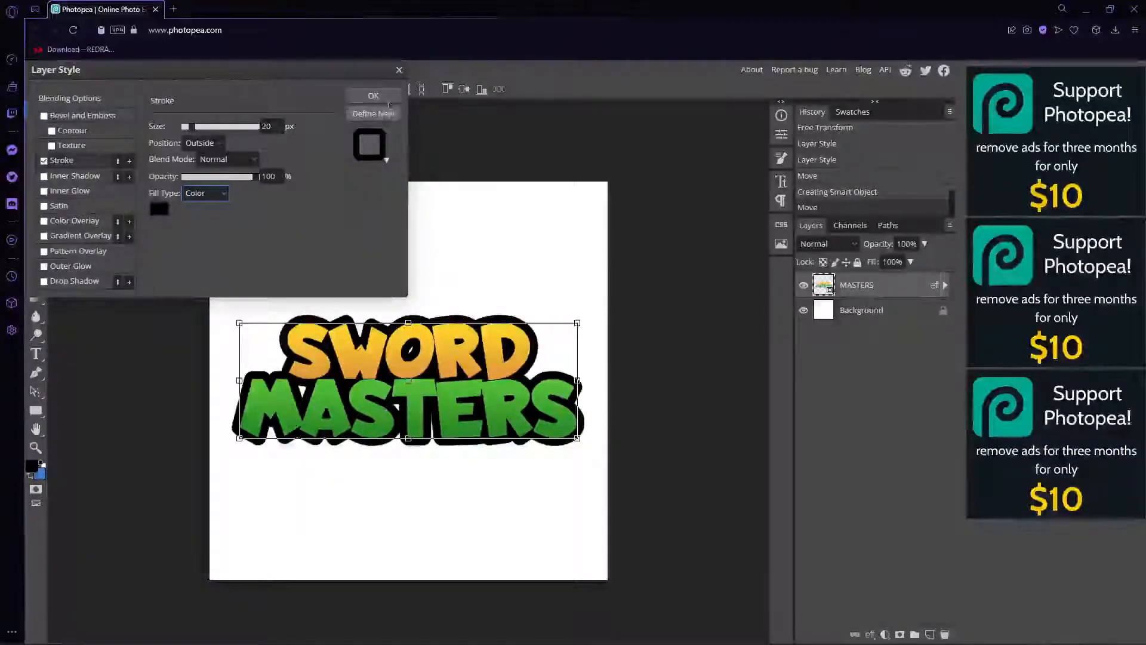
click(373, 96)
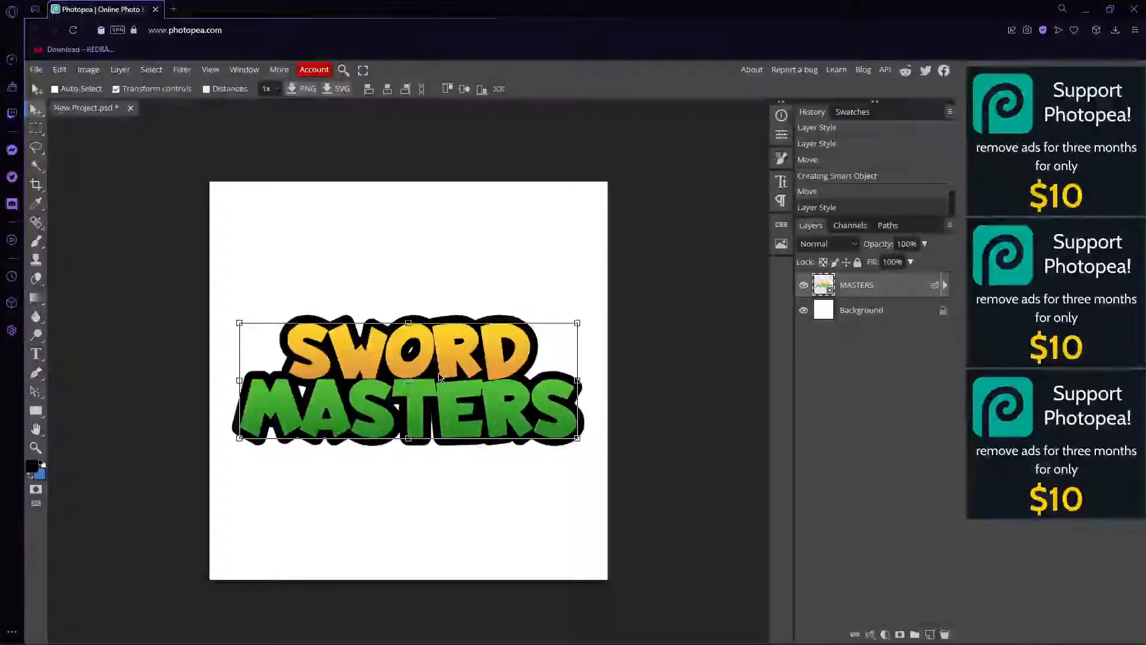
Rasterize the SWORD MASTERS smart object so that the Brush tool can paint on it.
key(b)
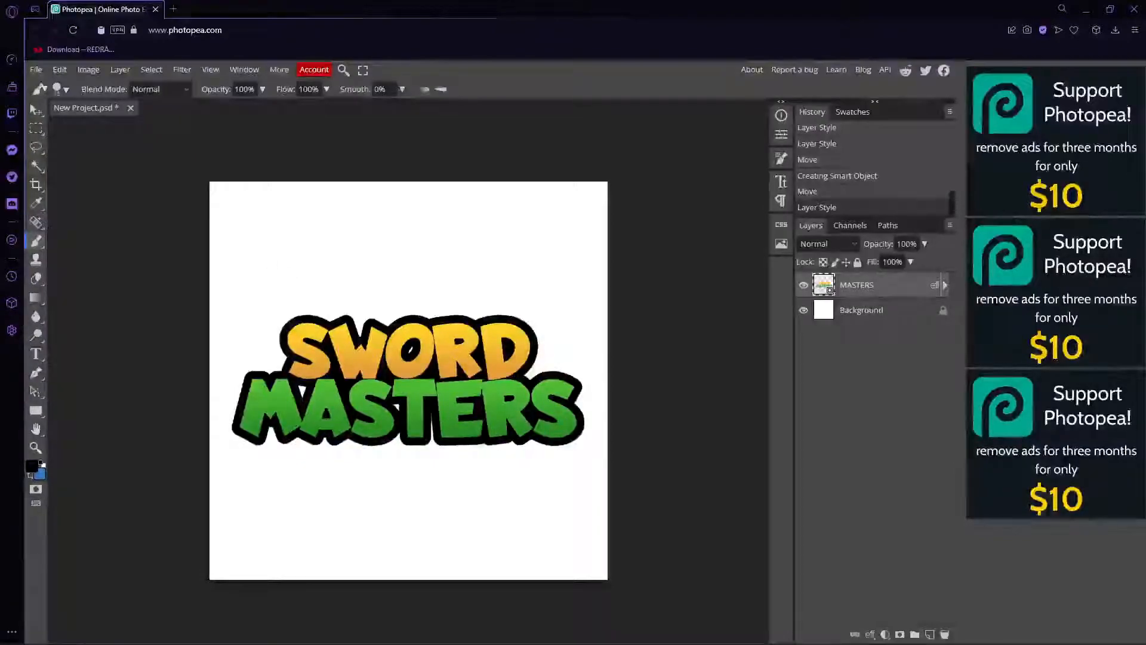
click(301, 389)
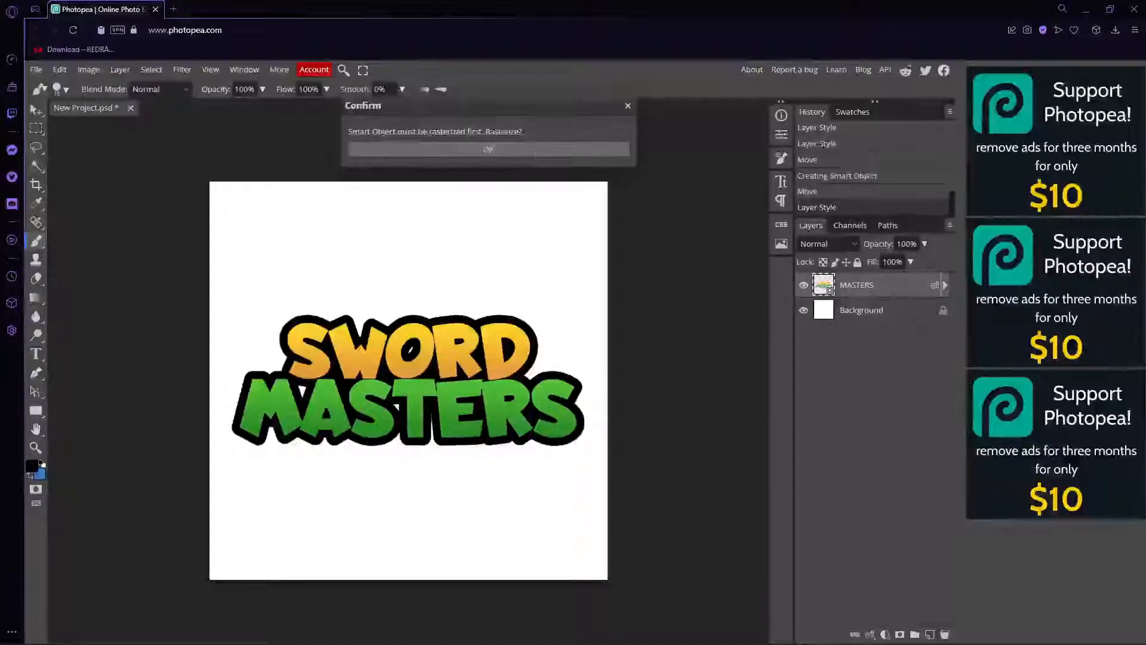
click(534, 154)
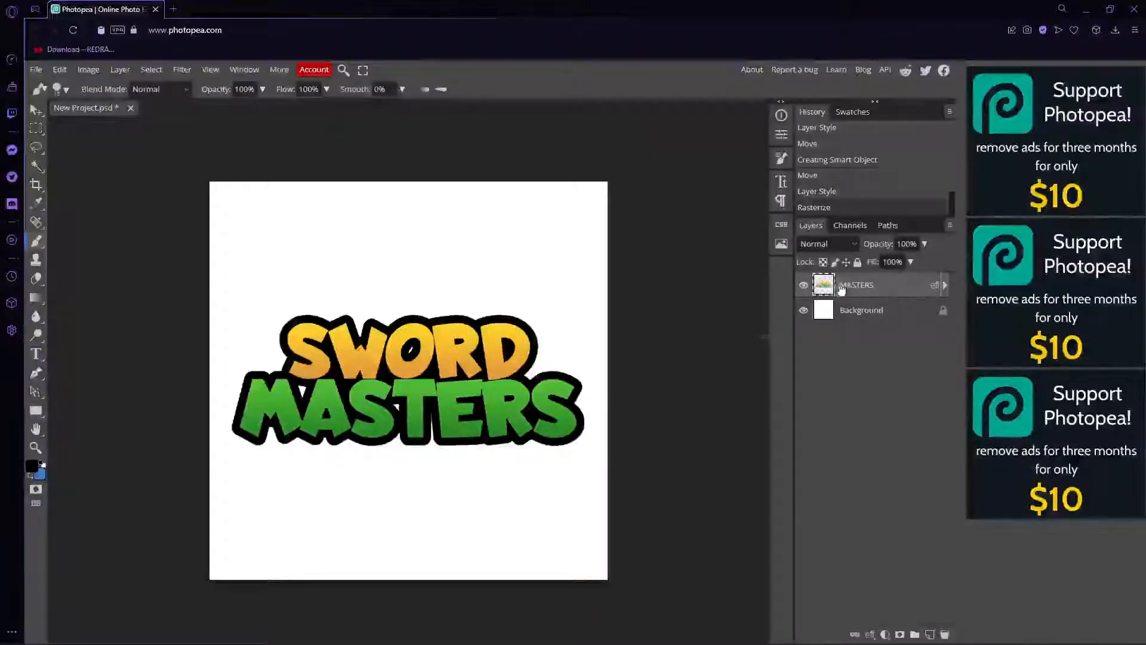
right_click(846, 289)
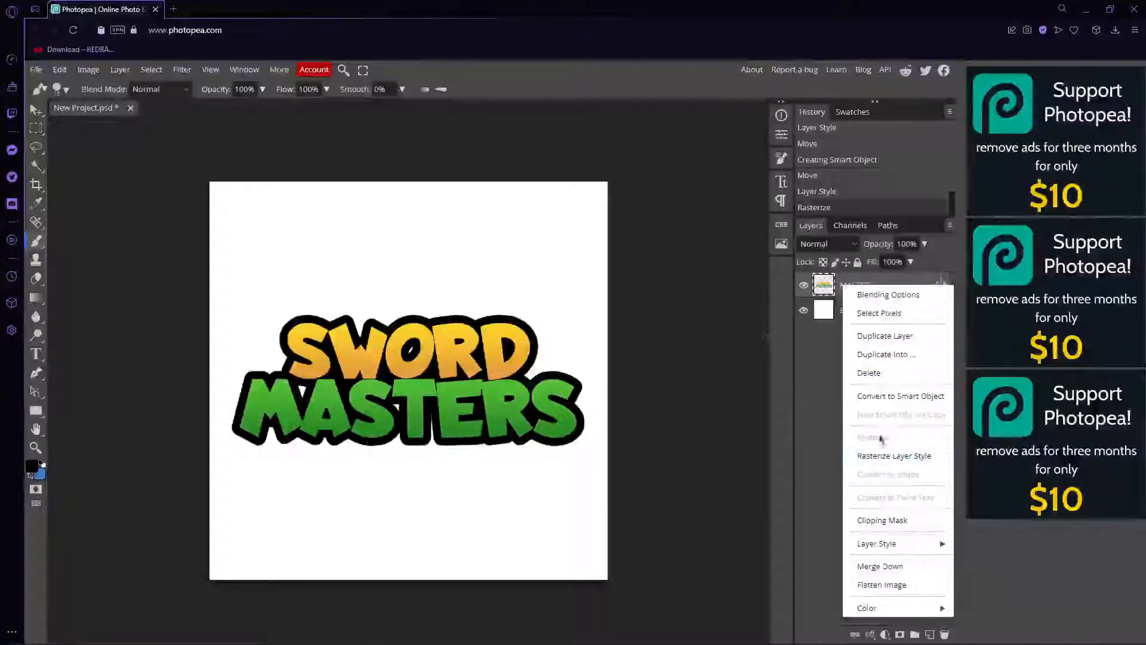
click(801, 414)
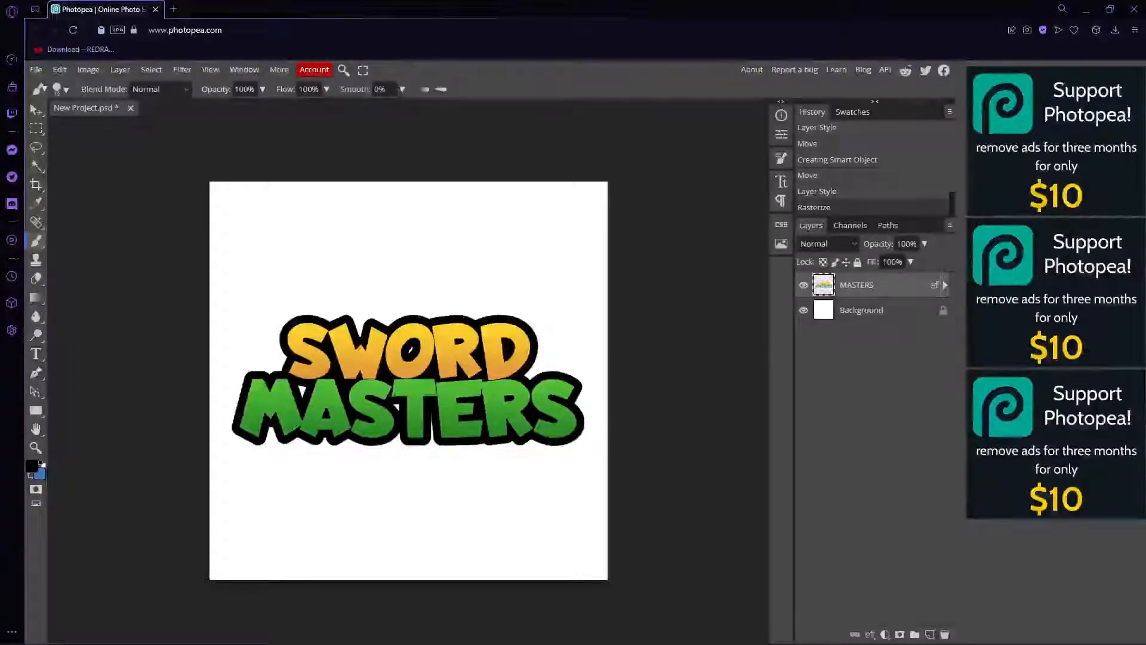
Brush black over the small gaps between the logo's letters and nudge the logo slightly.
click(396, 406)
drag(306, 390, 302, 388)
click(411, 350)
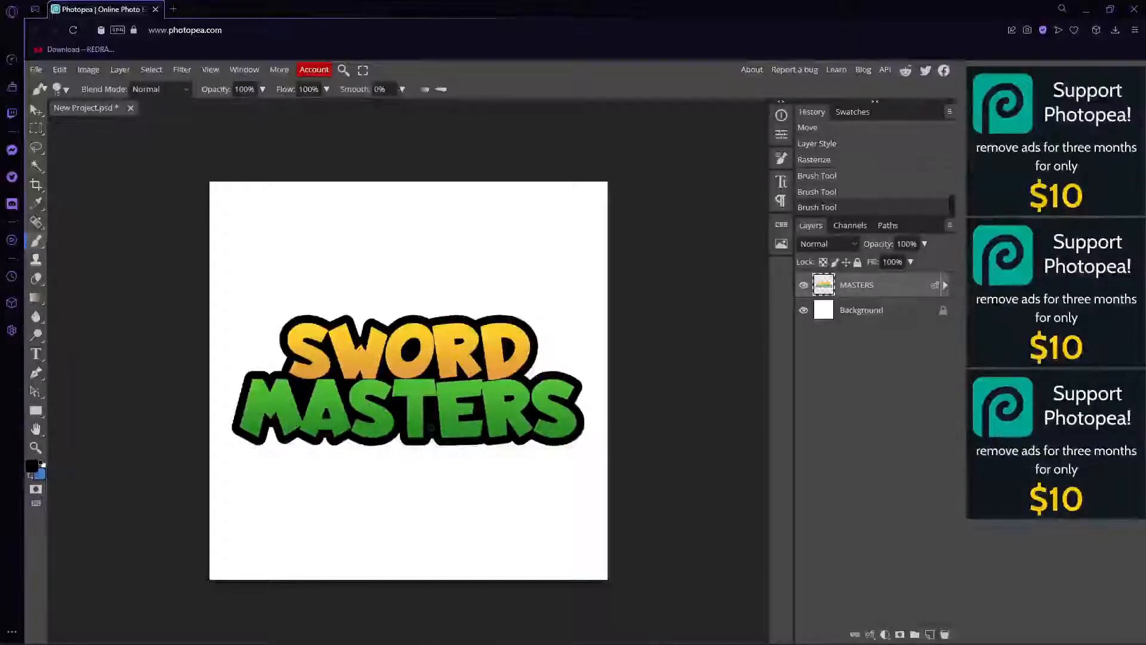
click(431, 432)
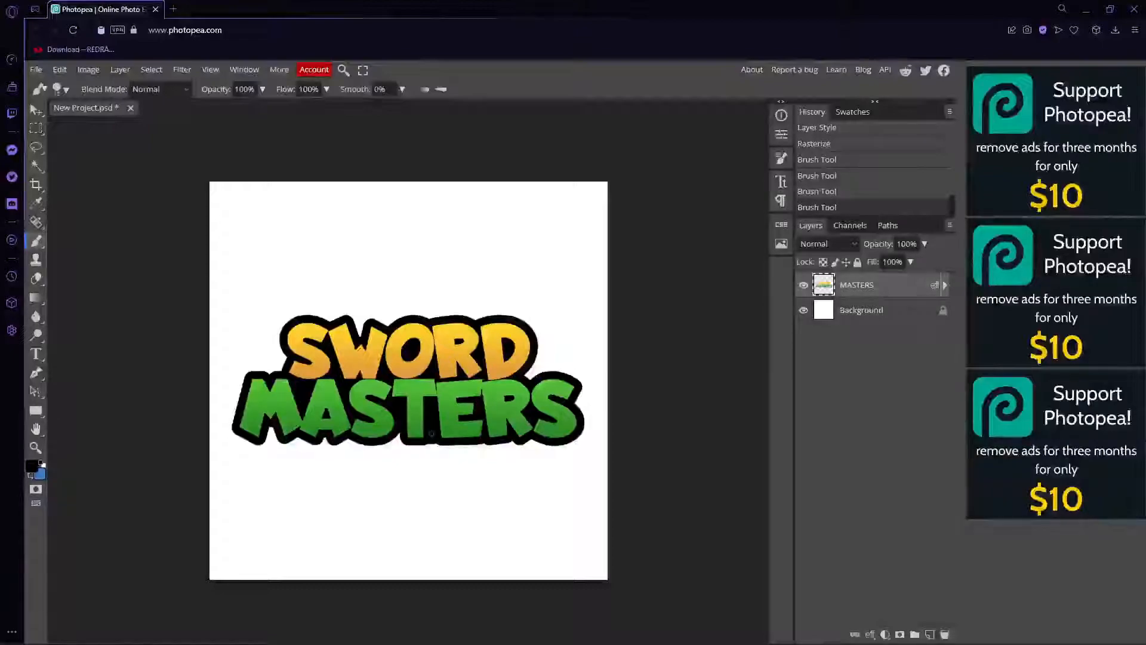
click(428, 434)
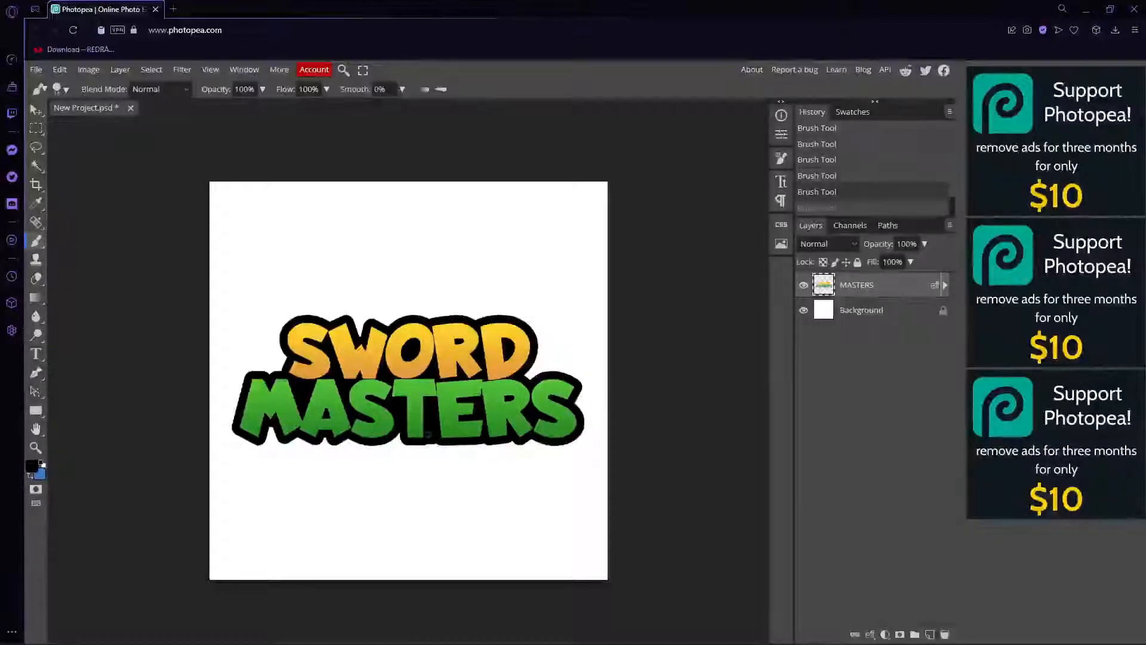
click(428, 435)
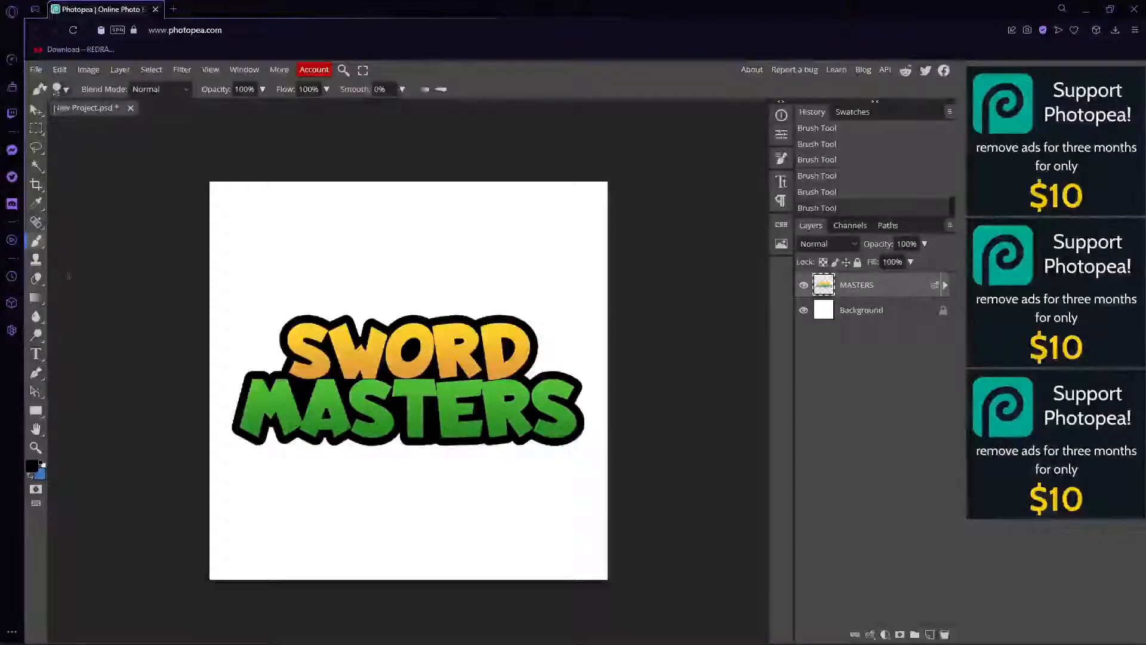
click(37, 111)
mouse_move(489, 381)
mouse_down()
mouse_move(493, 340)
mouse_move(485, 431)
mouse_move(486, 378)
mouse_up()
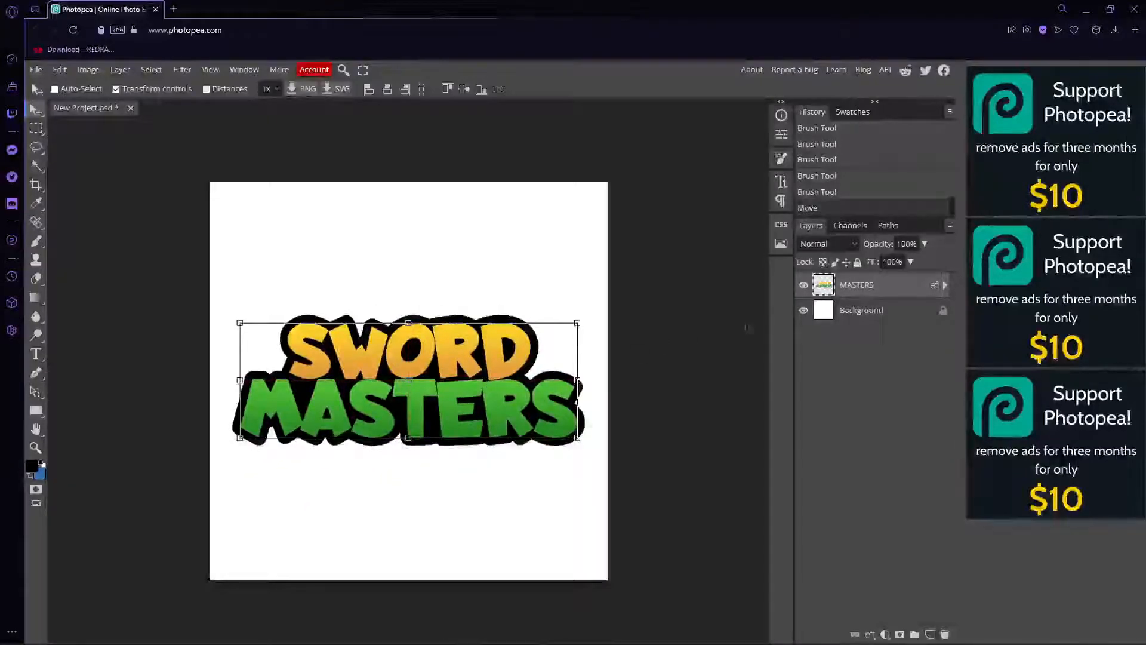
Select the Background layer for painting and set the brush colour to grey-blue 707b89.
click(862, 310)
key(b)
click(30, 476)
click(32, 466)
drag(199, 207, 145, 251)
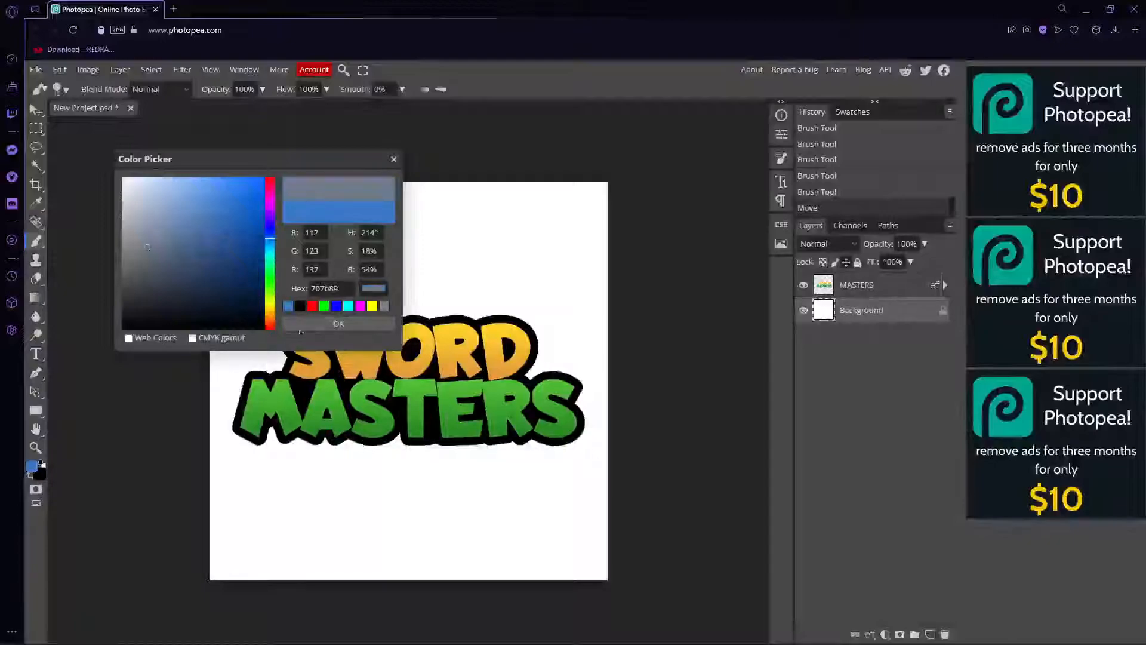
click(335, 323)
Enlarge the brush and paint the entire Background layer grey-blue around the logo.
click(65, 91)
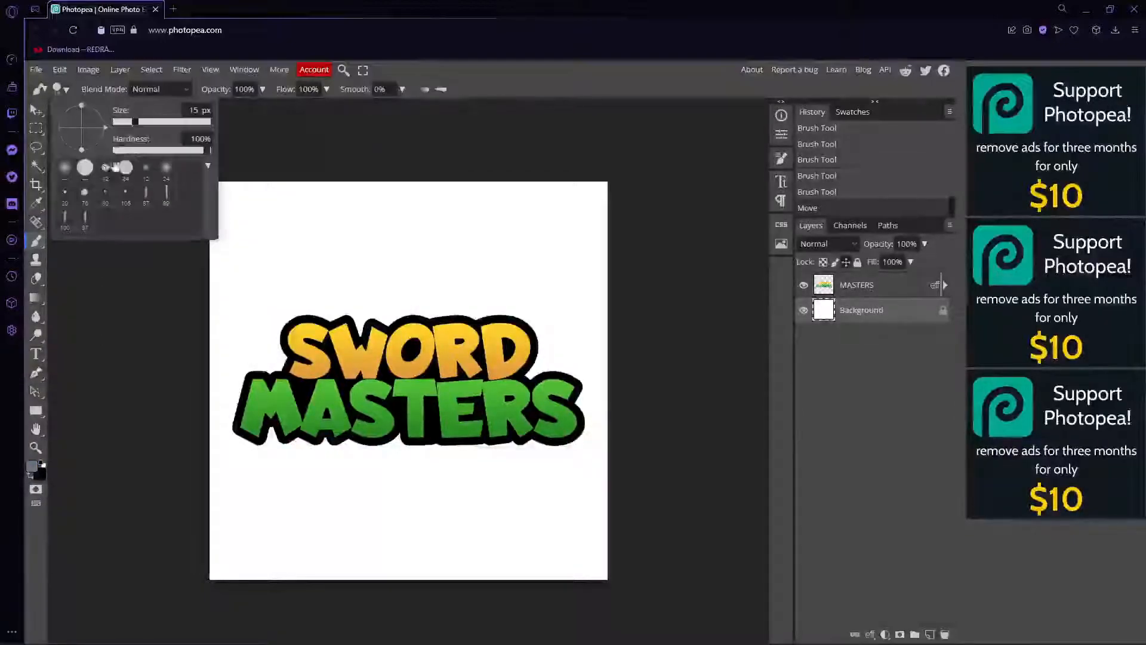
drag(136, 122, 161, 123)
mouse_move(598, 590)
mouse_down()
mouse_move(239, 540)
mouse_move(597, 502)
mouse_move(537, 472)
mouse_move(698, 441)
mouse_move(574, 392)
mouse_move(486, 327)
mouse_move(544, 230)
mouse_move(495, 150)
mouse_up()
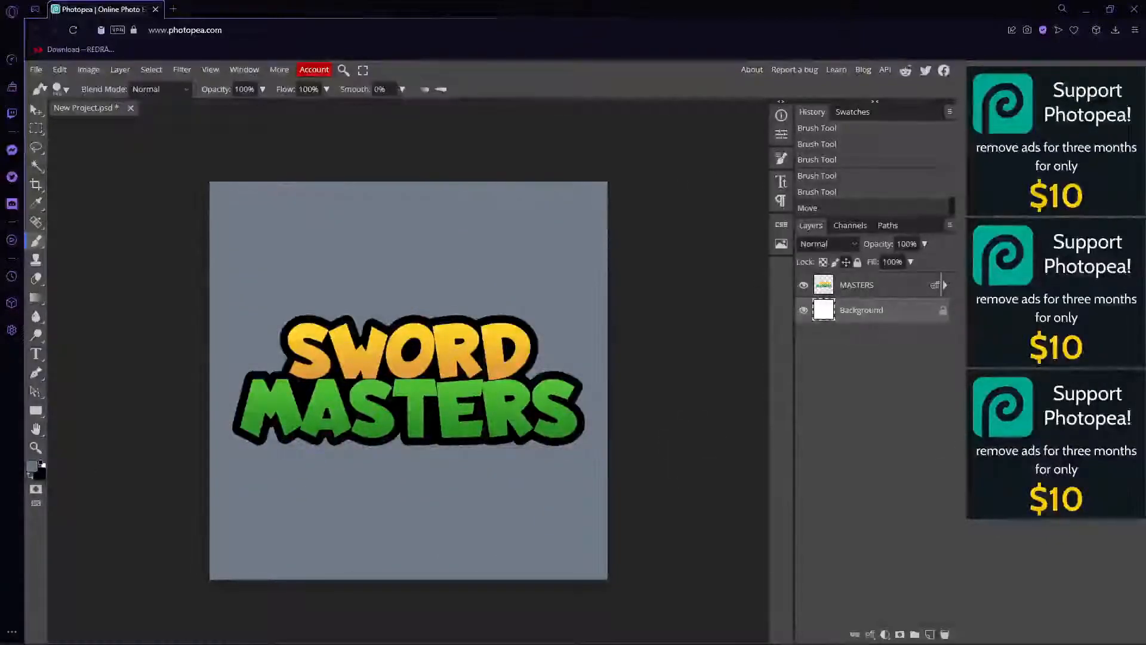
Add a second outside Stroke to the MASTERS layer and set its size to 23 px.
click(878, 291)
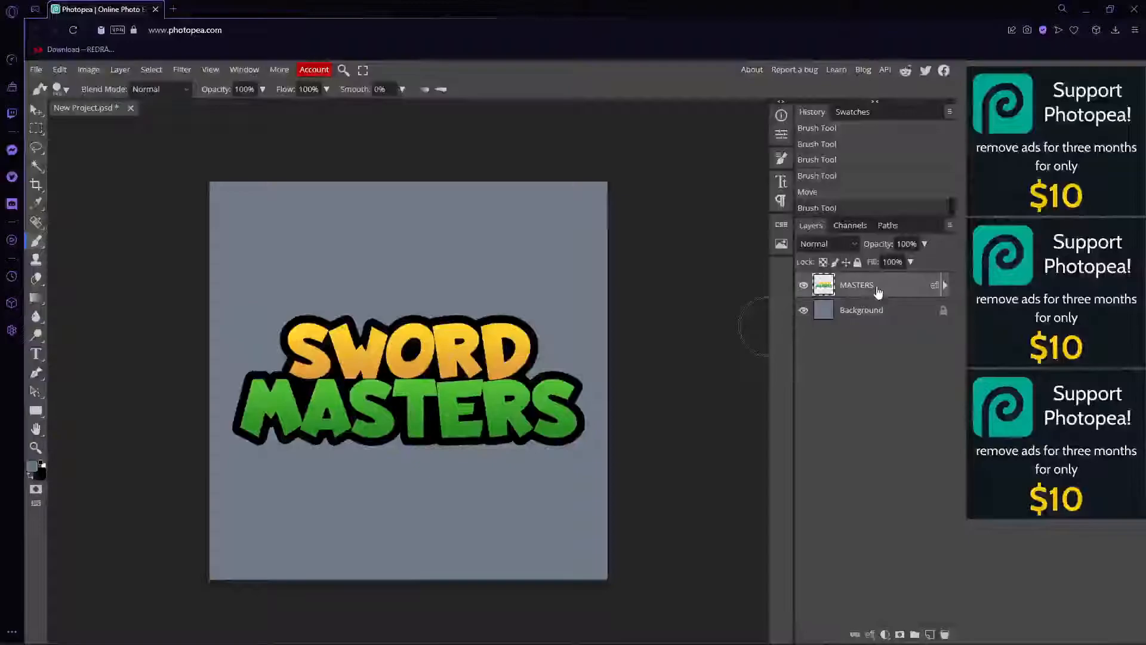
right_click(876, 290)
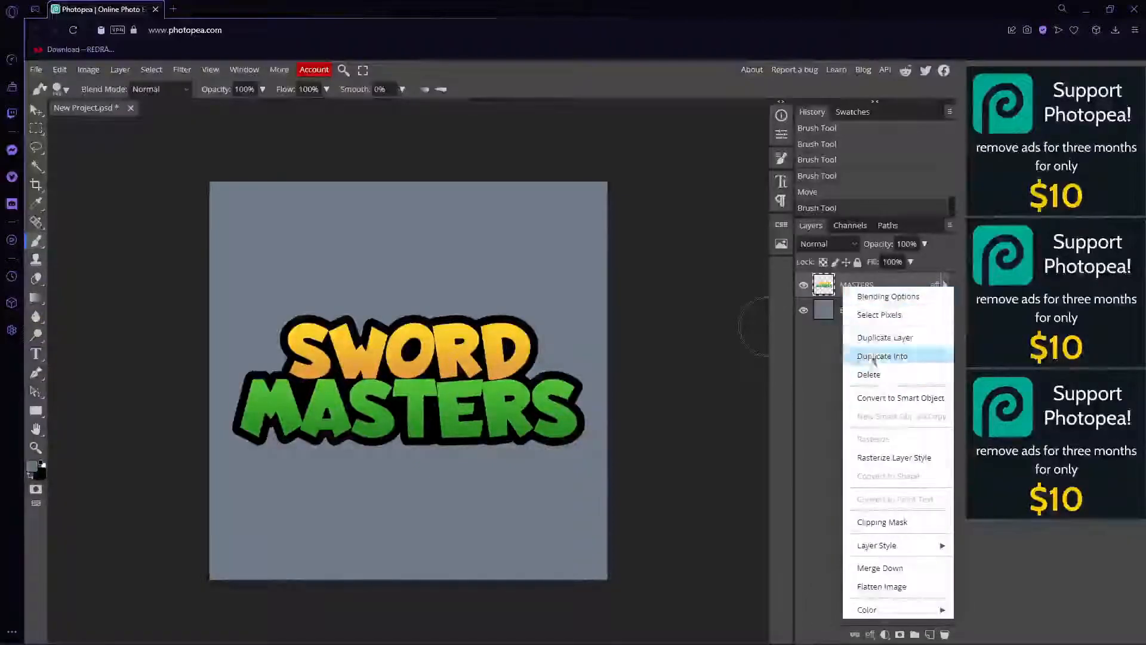
click(889, 298)
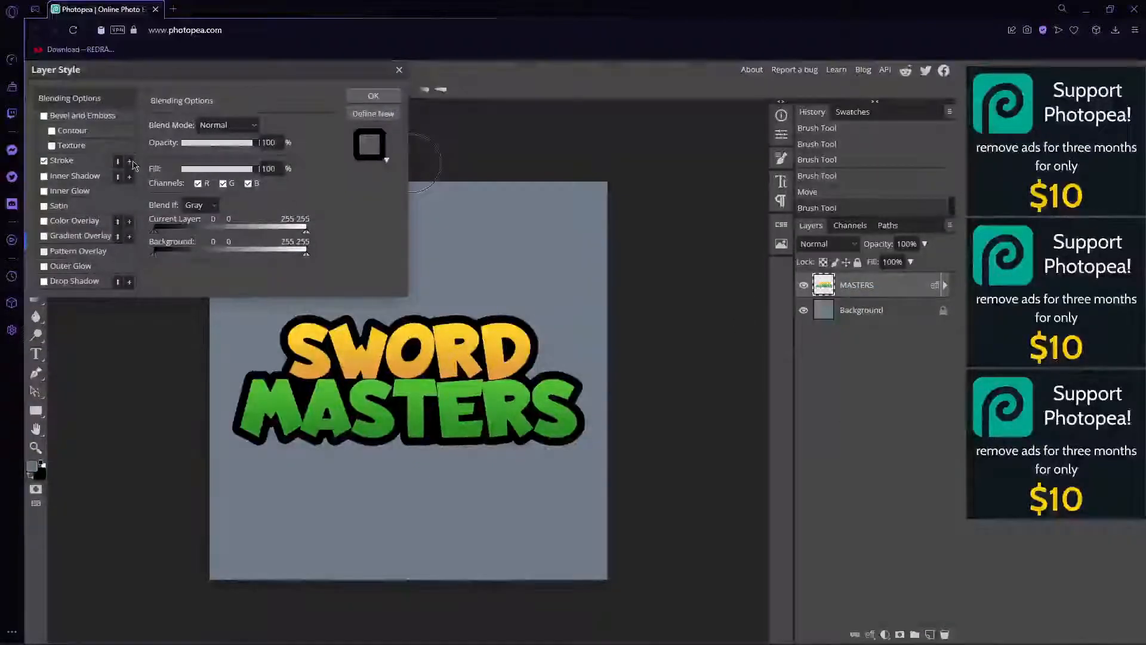
click(111, 166)
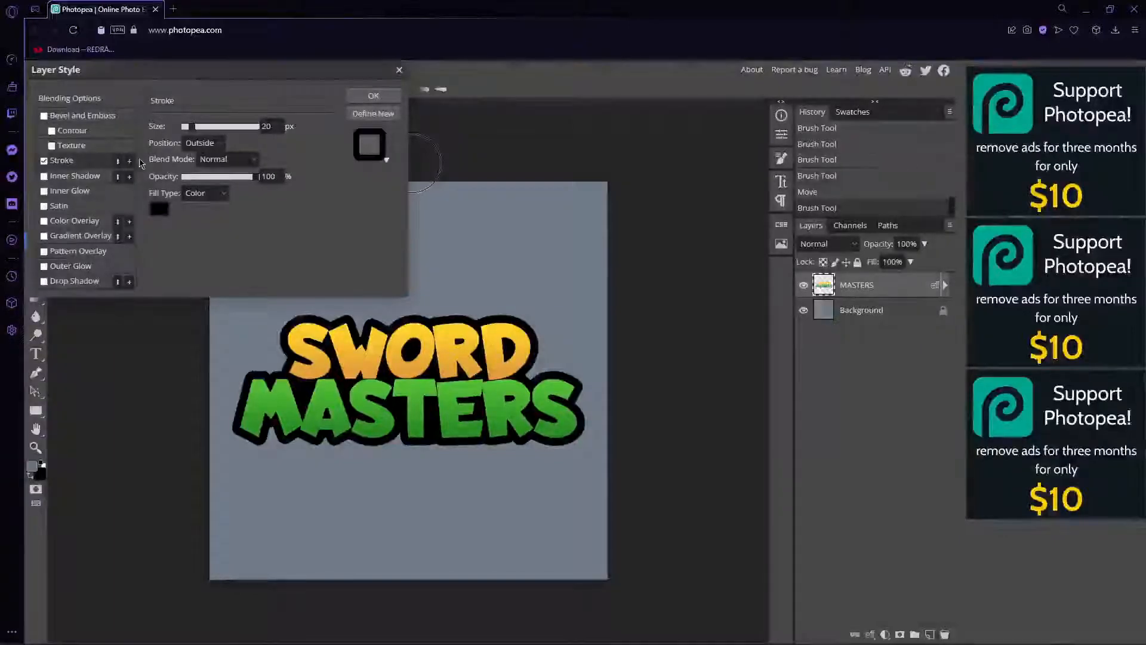
click(130, 162)
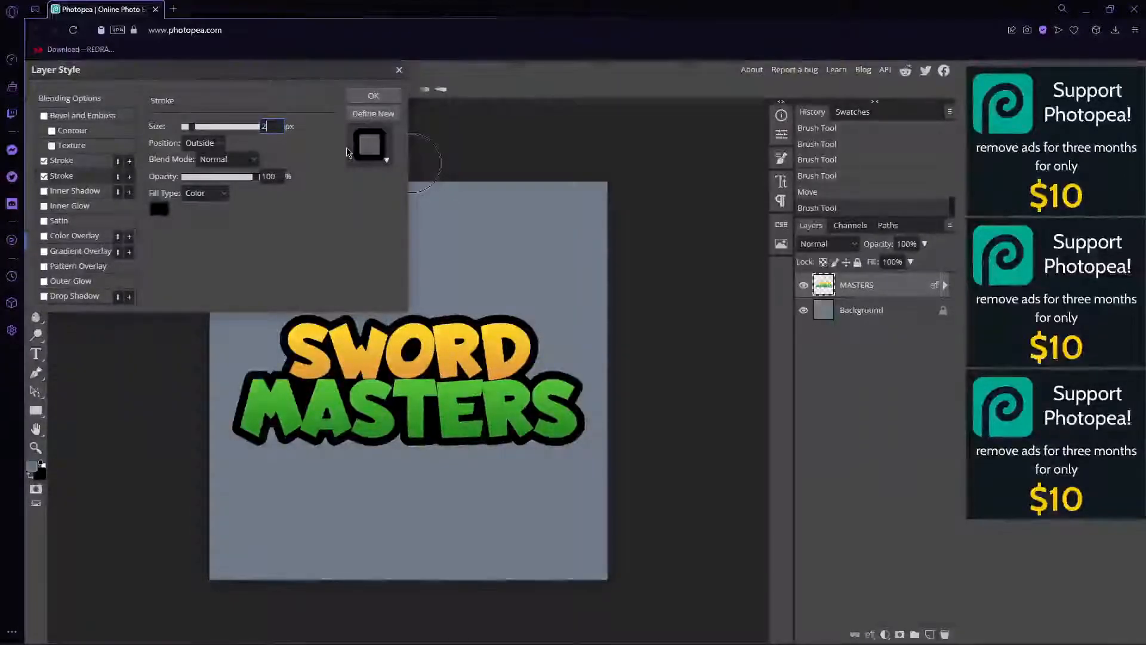
key(Return)
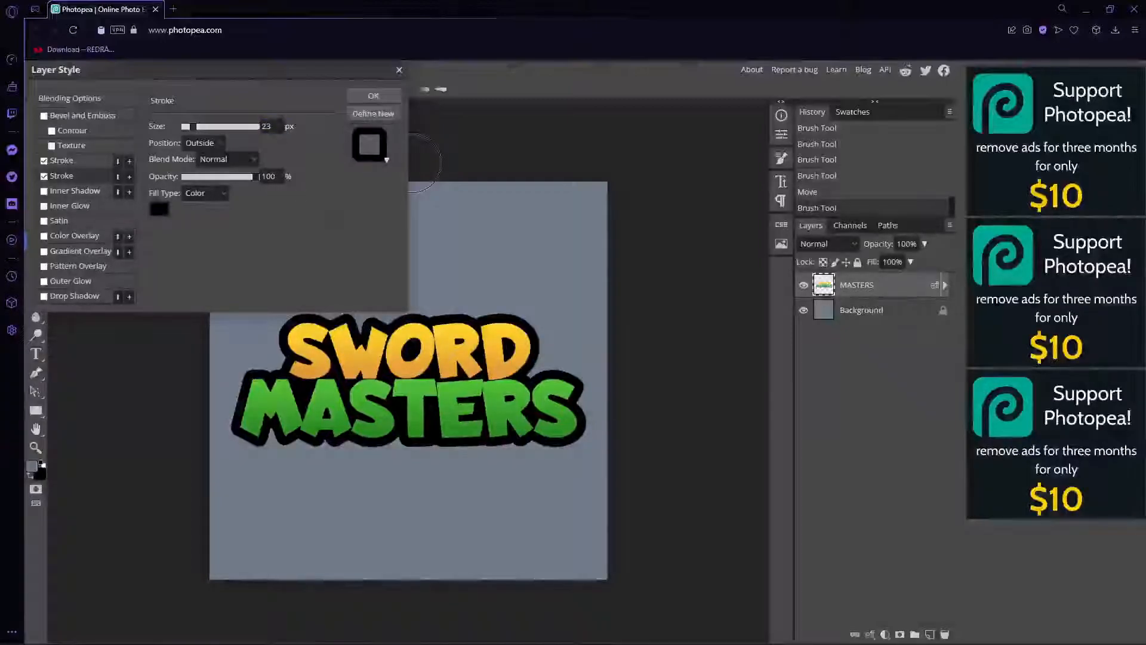
Set the second stroke's colour to white ffffff and its size to 26 px.
click(159, 209)
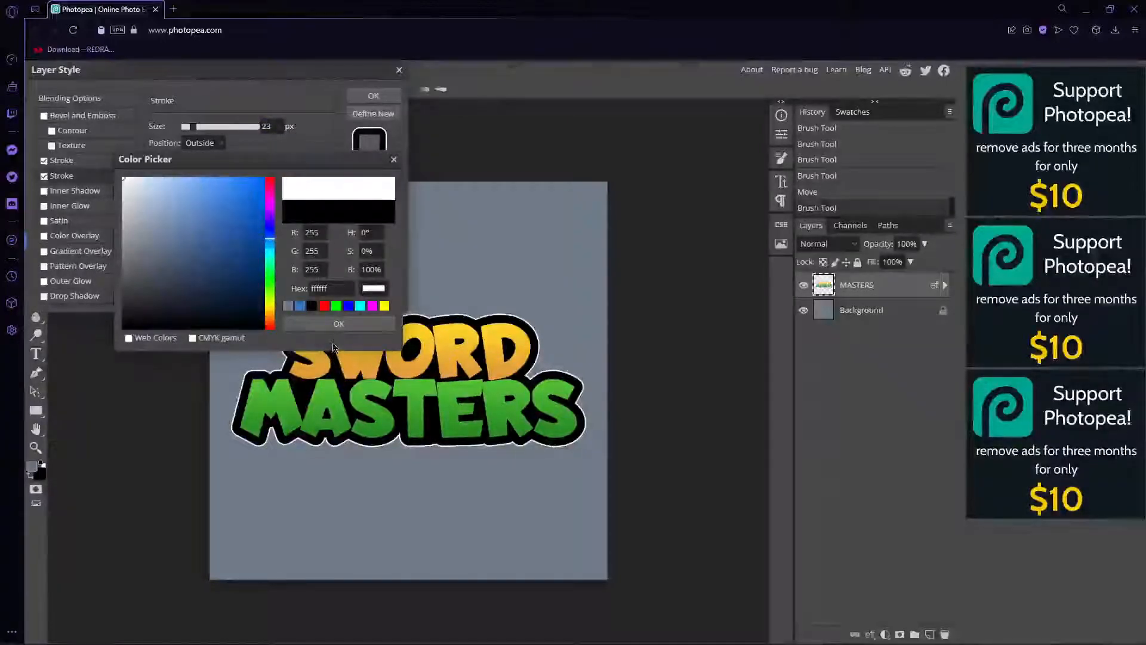
click(371, 324)
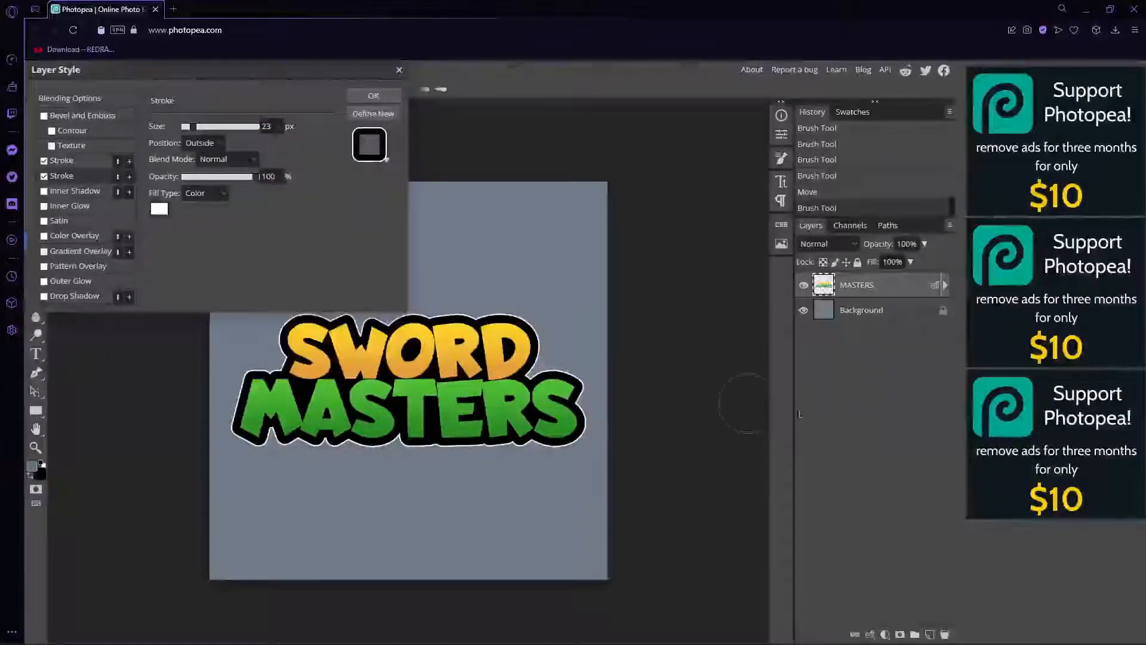
click(274, 126)
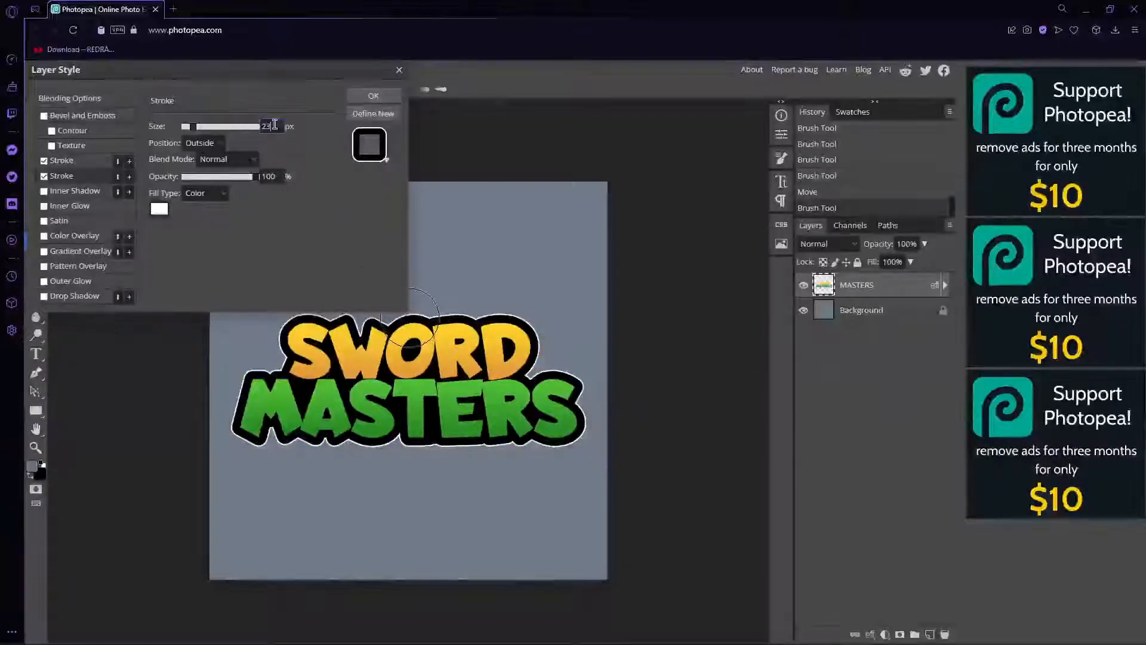
key(Up)
key(Up)
key(Up)
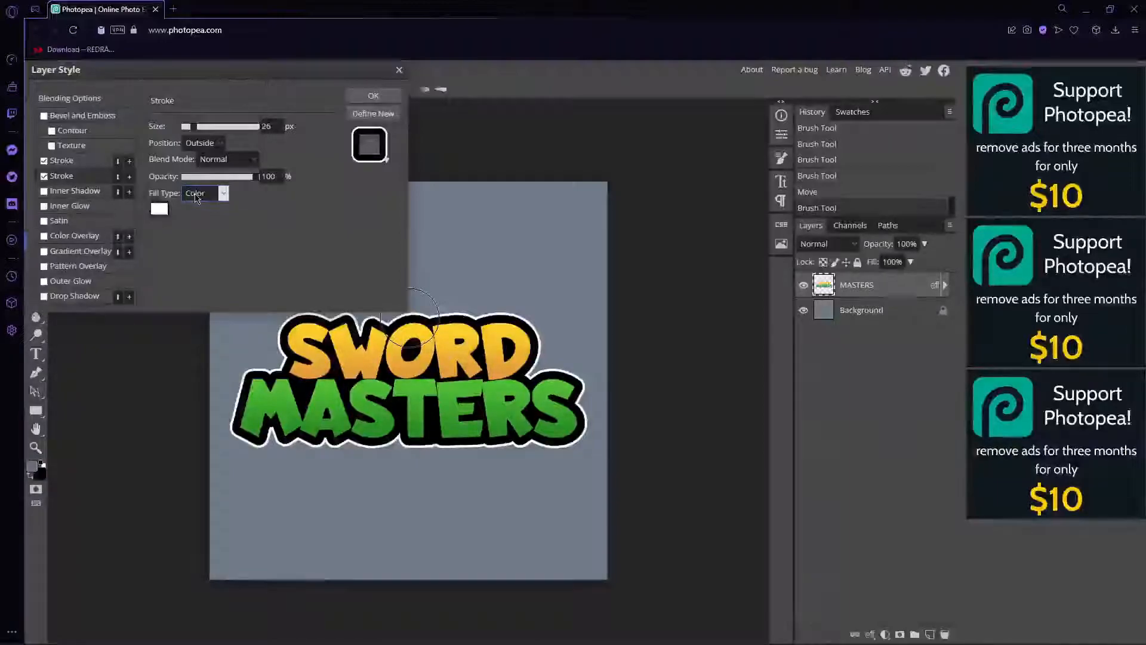
Switch the second stroke's fill type to a linear Gradient and set its angle to 90 degrees.
click(196, 197)
click(197, 213)
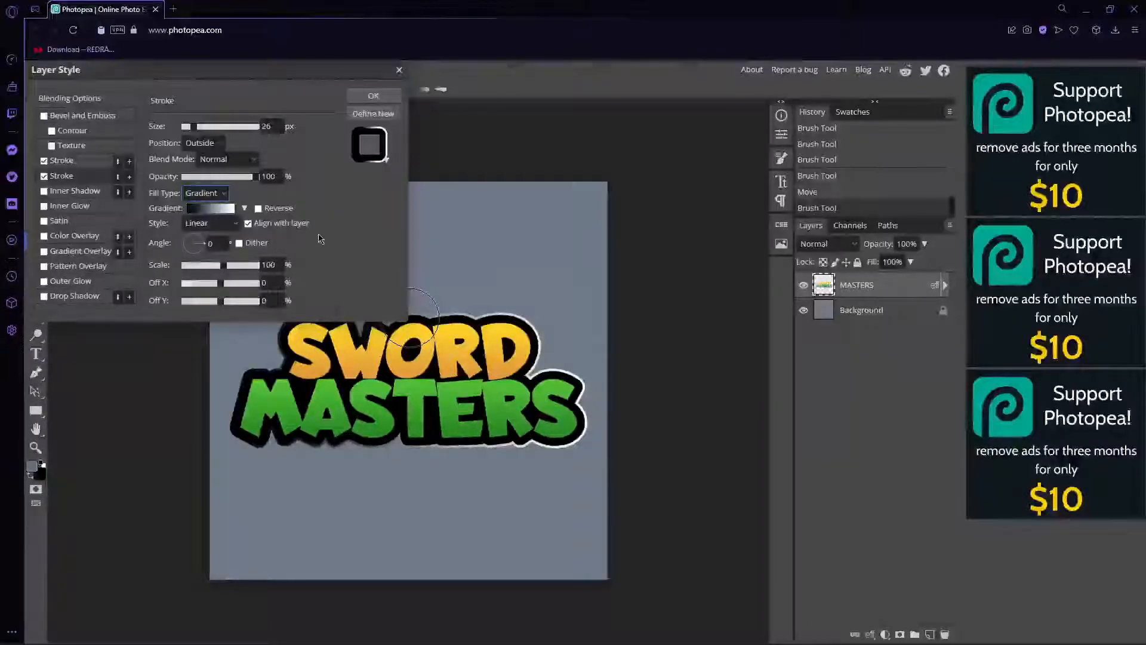
drag(190, 243, 197, 223)
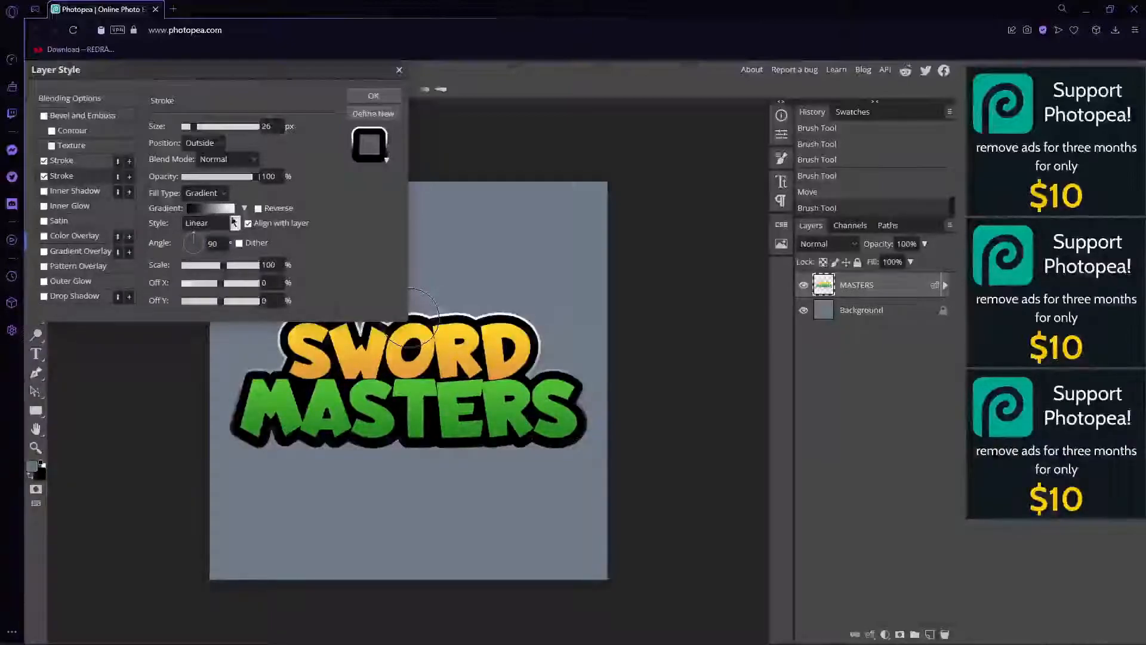
Set the stroke gradient's starting colour stop to green 2d8f27, sampled from the MASTERS lettering.
click(209, 208)
click(52, 222)
click(145, 273)
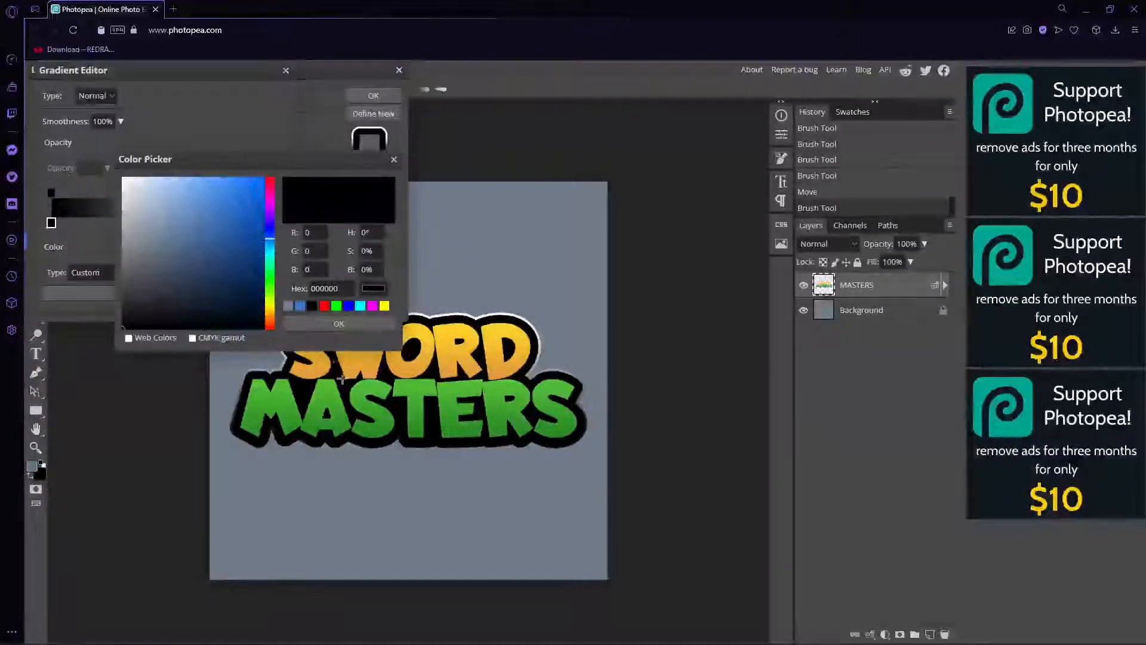
click(382, 424)
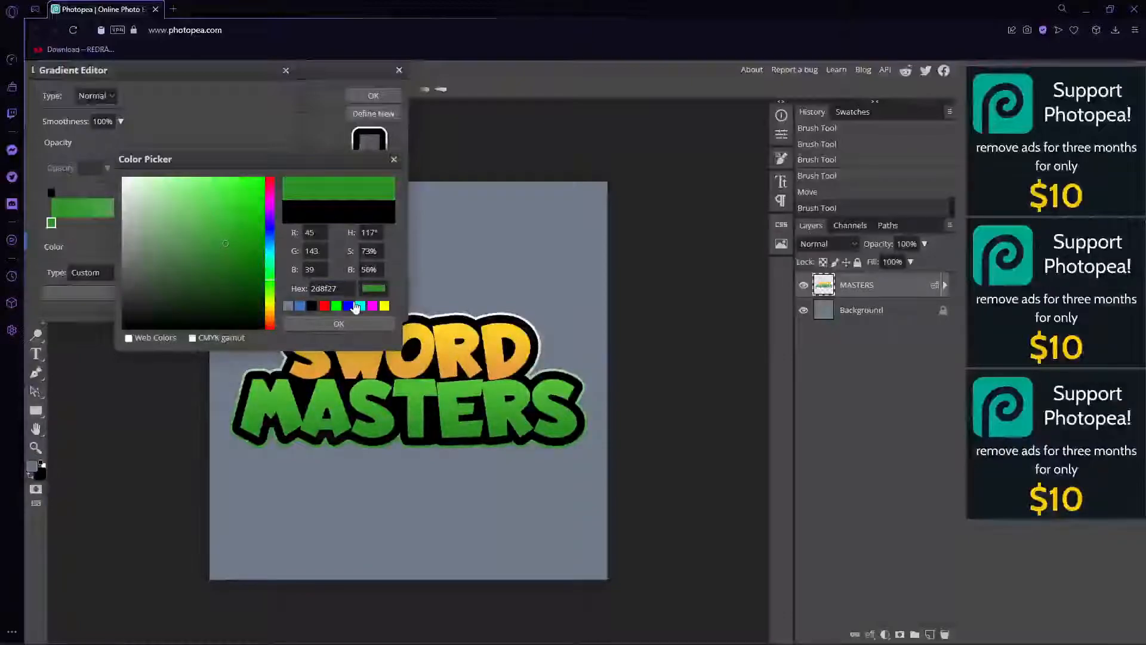
click(352, 325)
Set the stroke gradient's end colour stop to the orange sampled from the SWORD lettering.
click(278, 223)
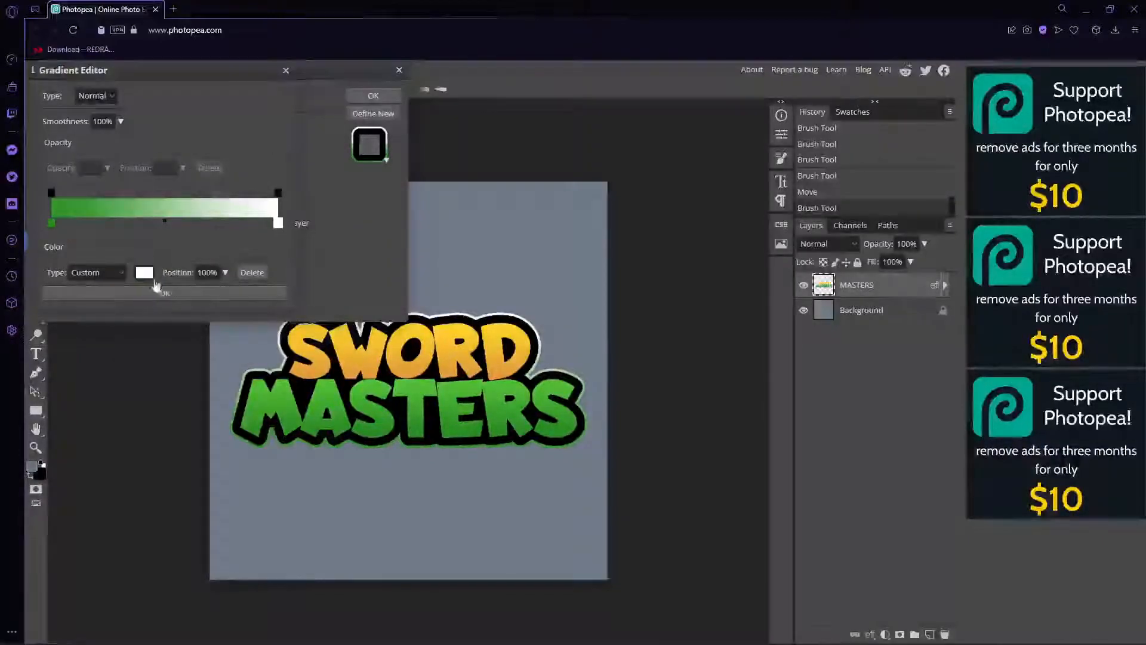
click(144, 272)
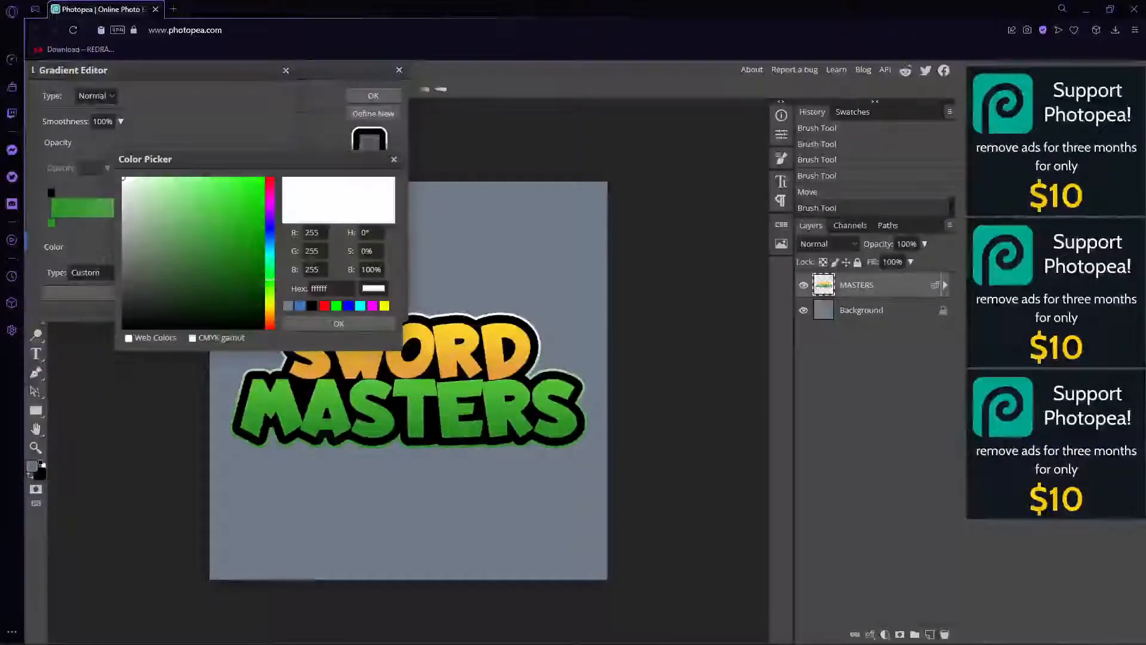
click(459, 342)
click(339, 324)
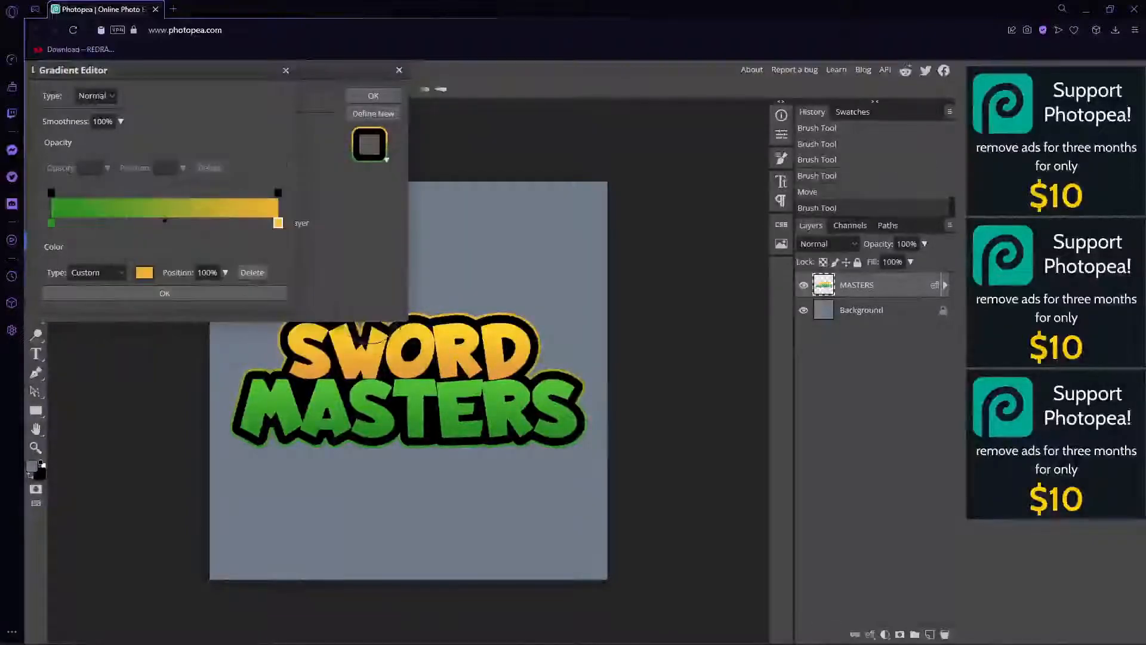
Accept the green-to-orange stroke gradient and the layer style, and nudge the logo slightly.
click(51, 223)
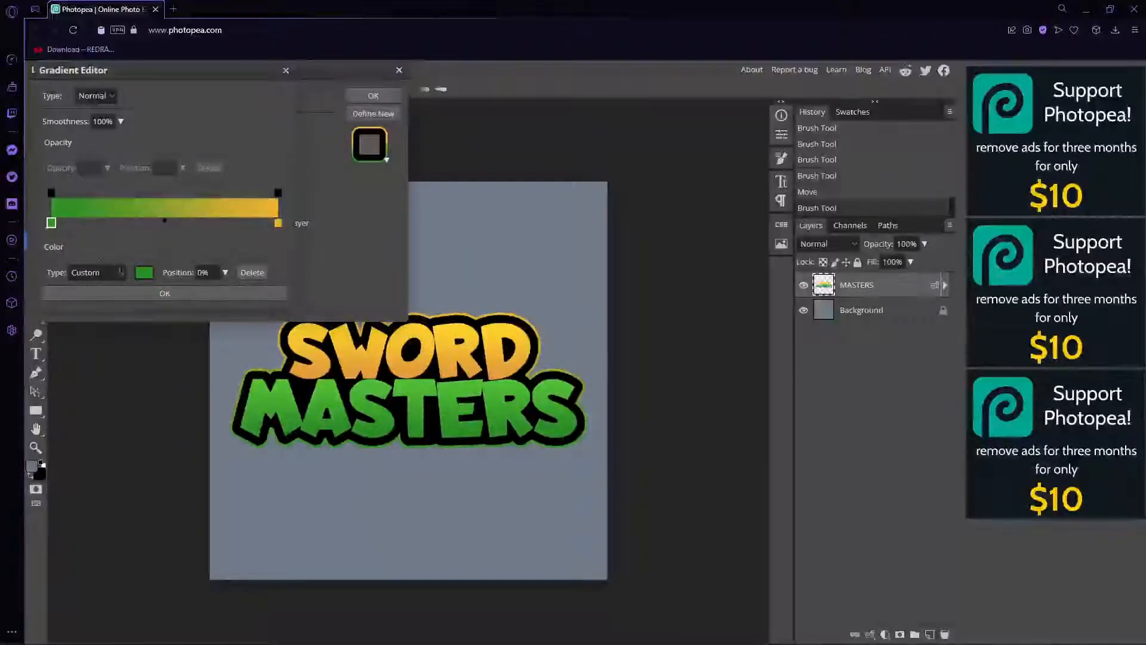
click(145, 274)
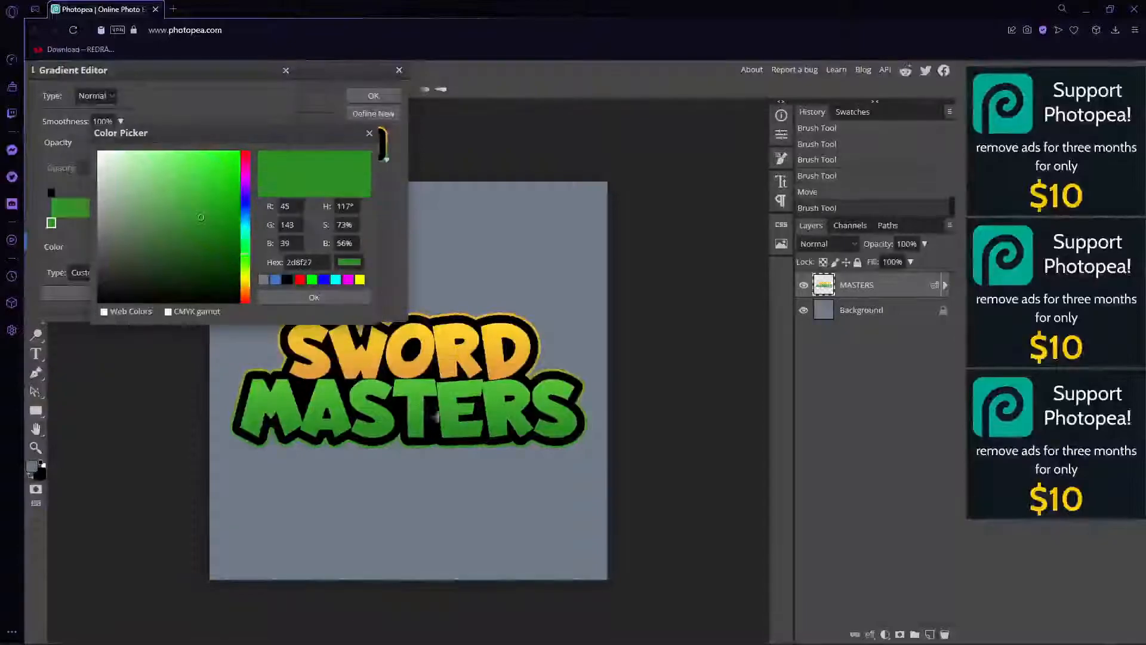
click(358, 298)
click(373, 96)
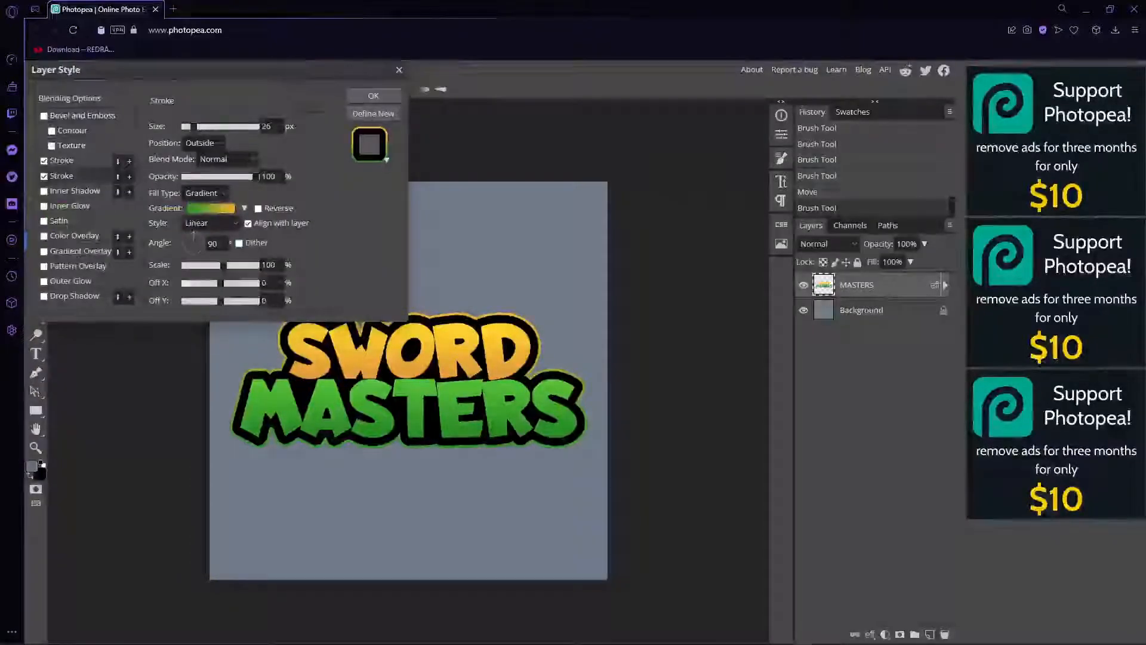
click(372, 96)
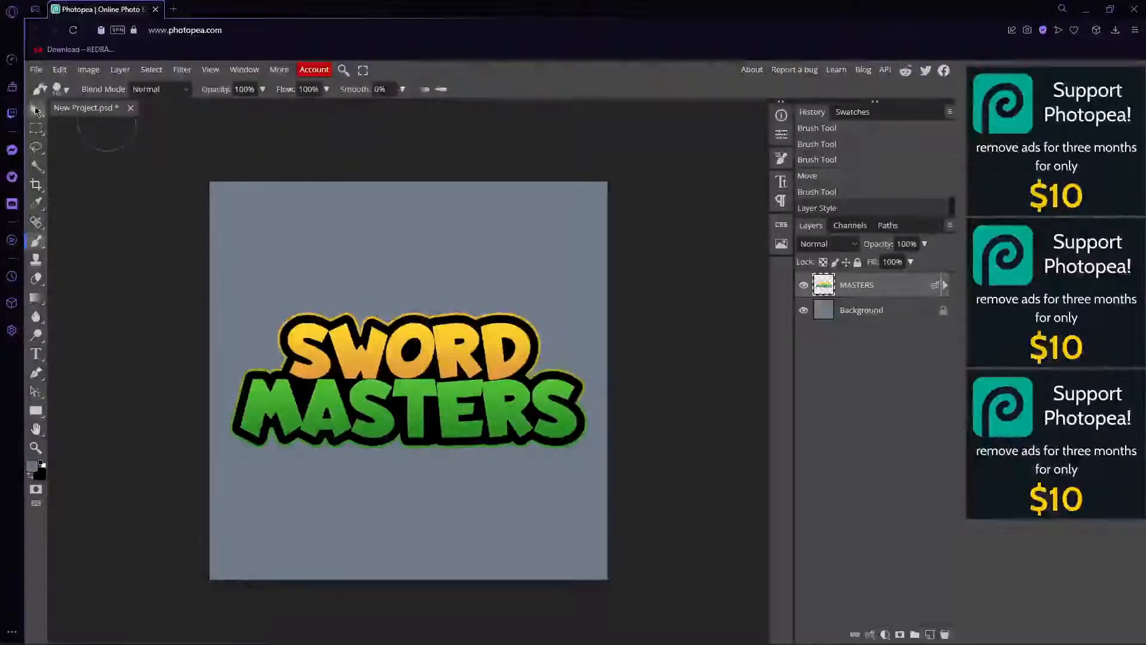
click(36, 110)
drag(483, 383, 486, 384)
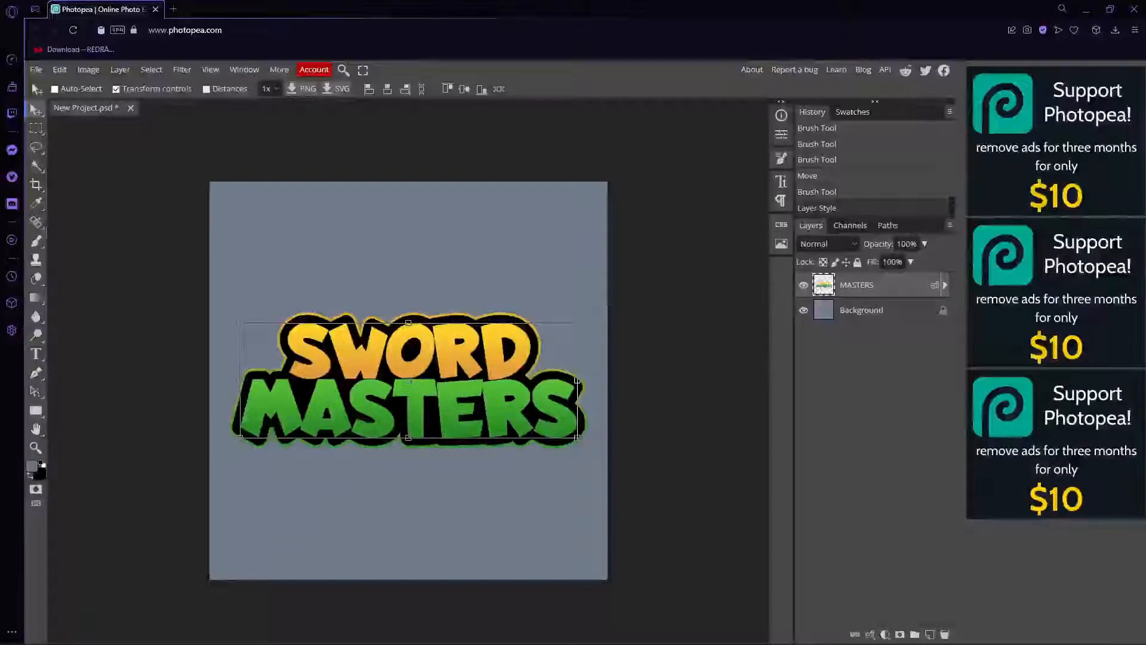
click(37, 72)
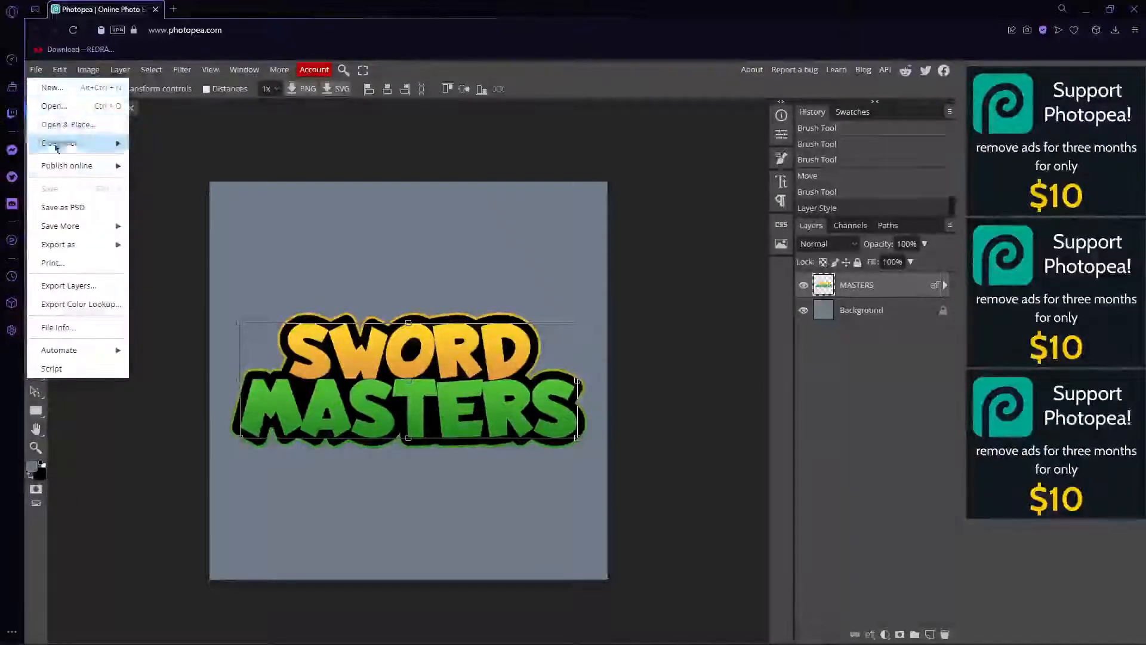
mouse_move(82, 245)
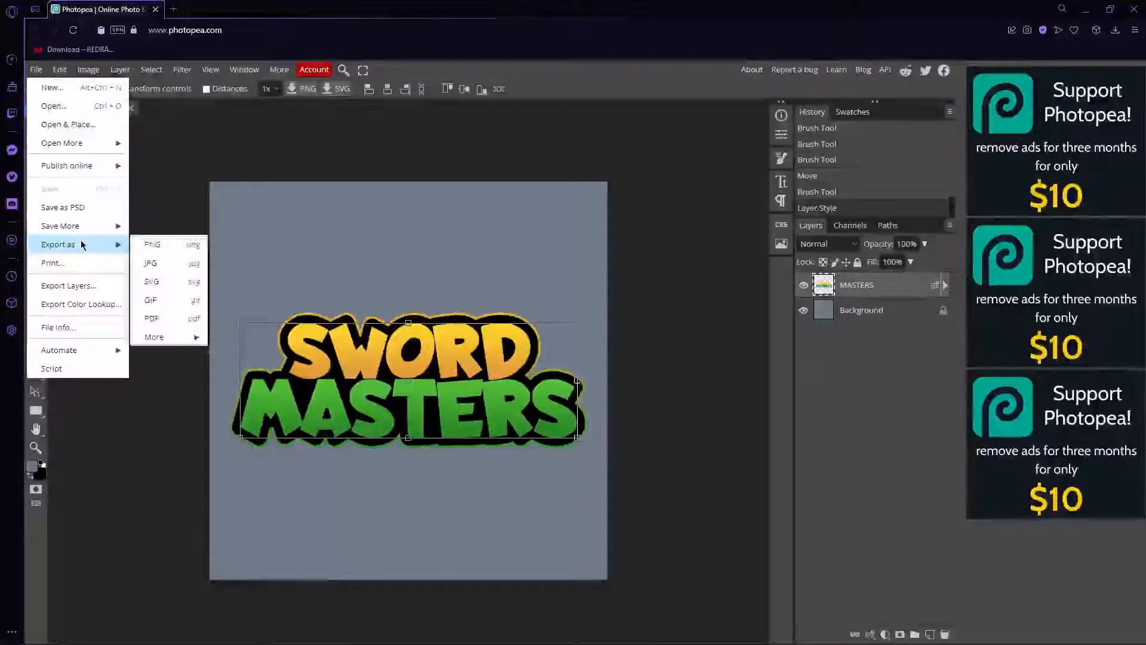
click(154, 245)
scroll(251, 280, down, 3)
scroll(286, 263, up, 1)
scroll(288, 263, down, 1)
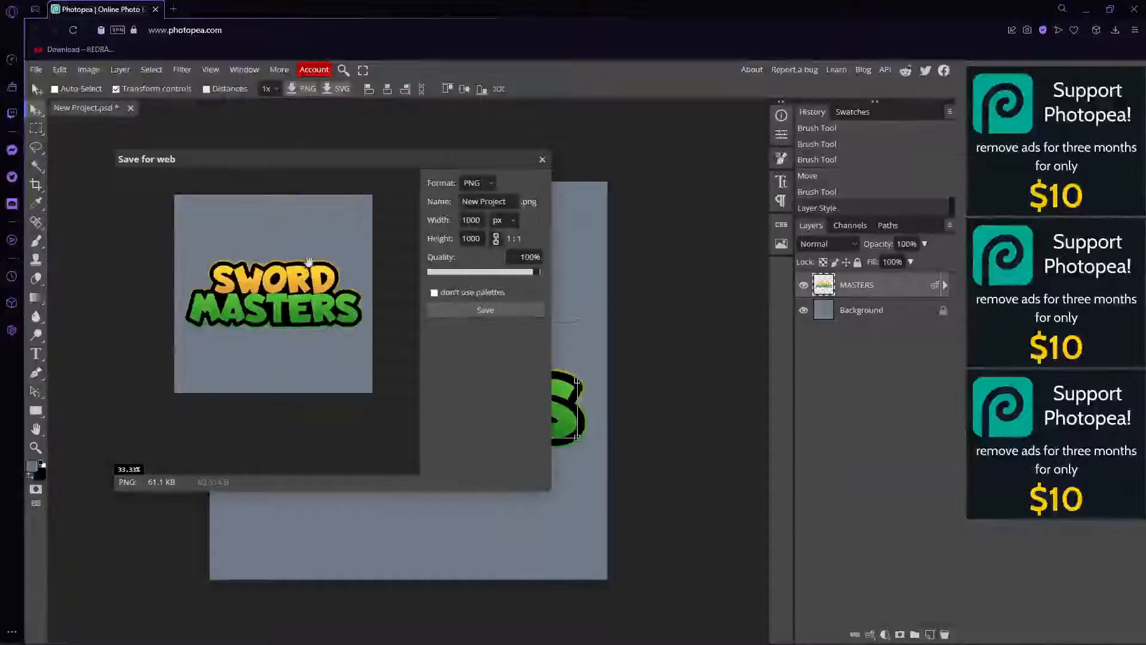
right_click(289, 351)
click(292, 397)
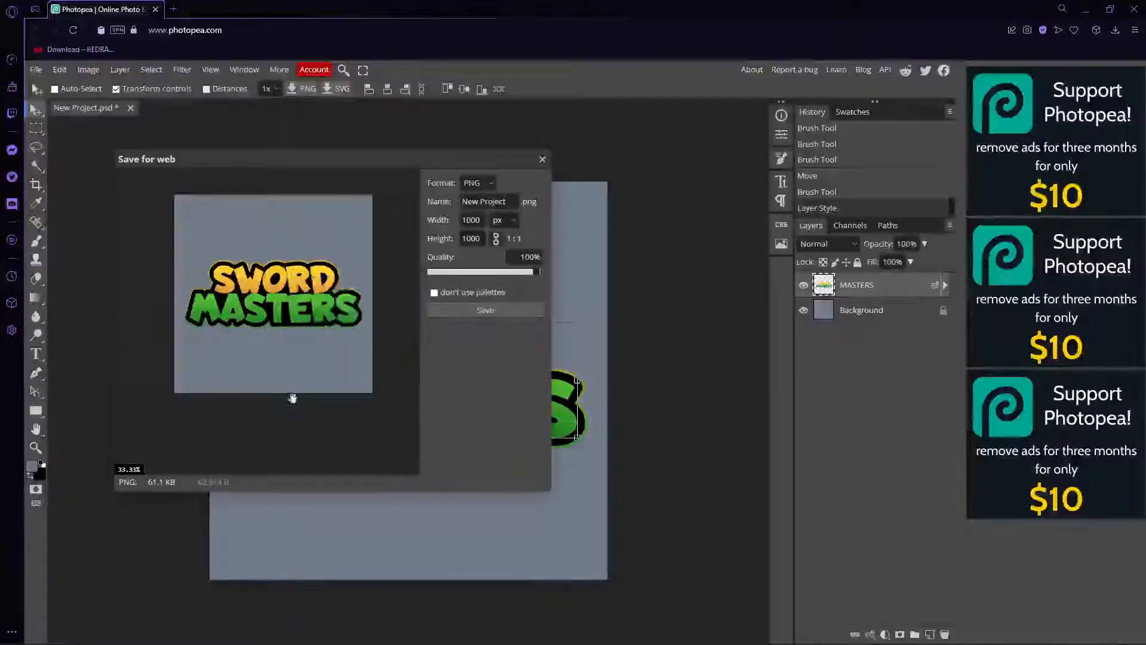
click(509, 202)
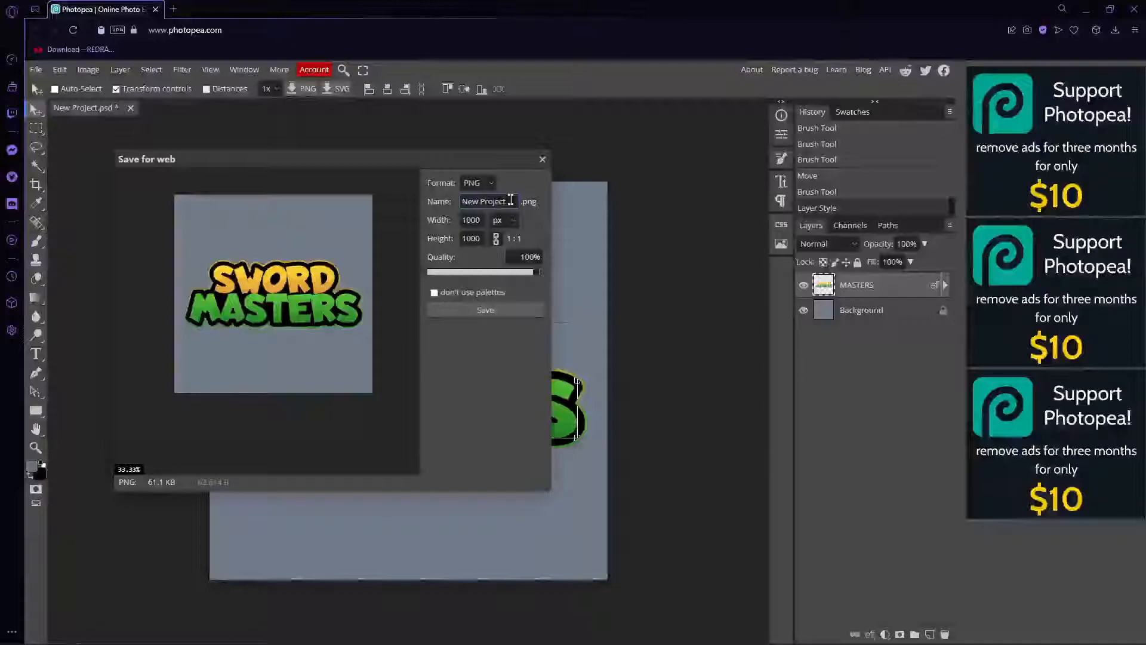
key(ctrl+a)
key(BackSpace)
text(Swor)
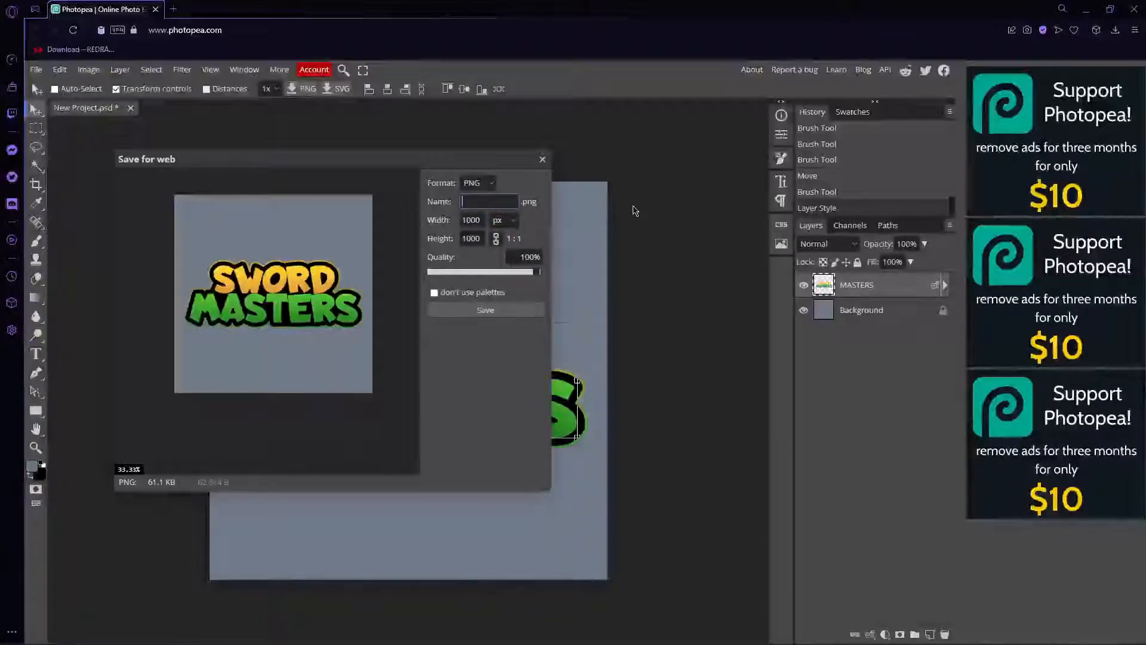
text(dMaste)
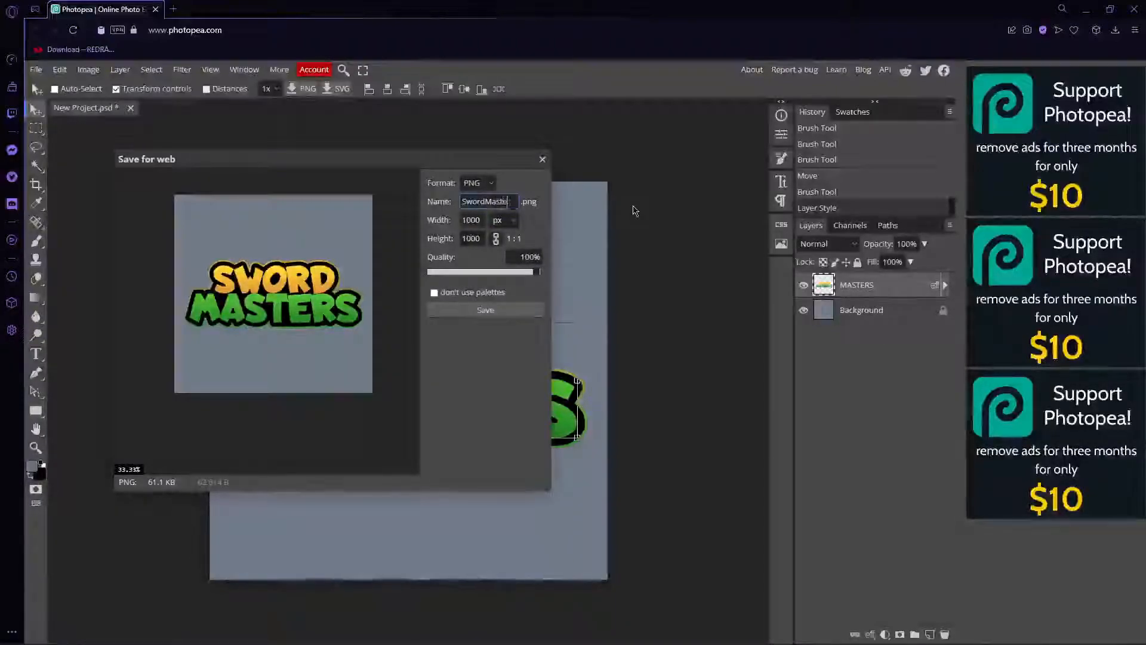
text(rLogo)
key(ctrl+a)
key(BackSpace)
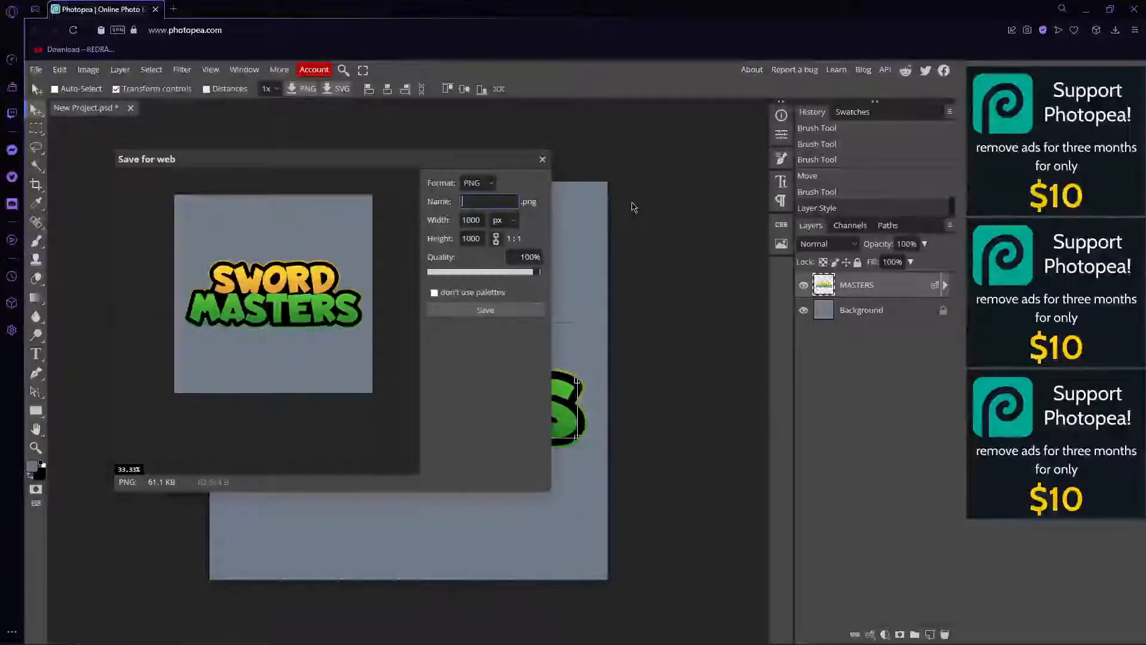
click(542, 158)
Delete the blue-grey Background layer behind the SWORD MASTERS logo to make the canvas transparent.
drag(592, 438, 609, 397)
click(817, 208)
click(843, 312)
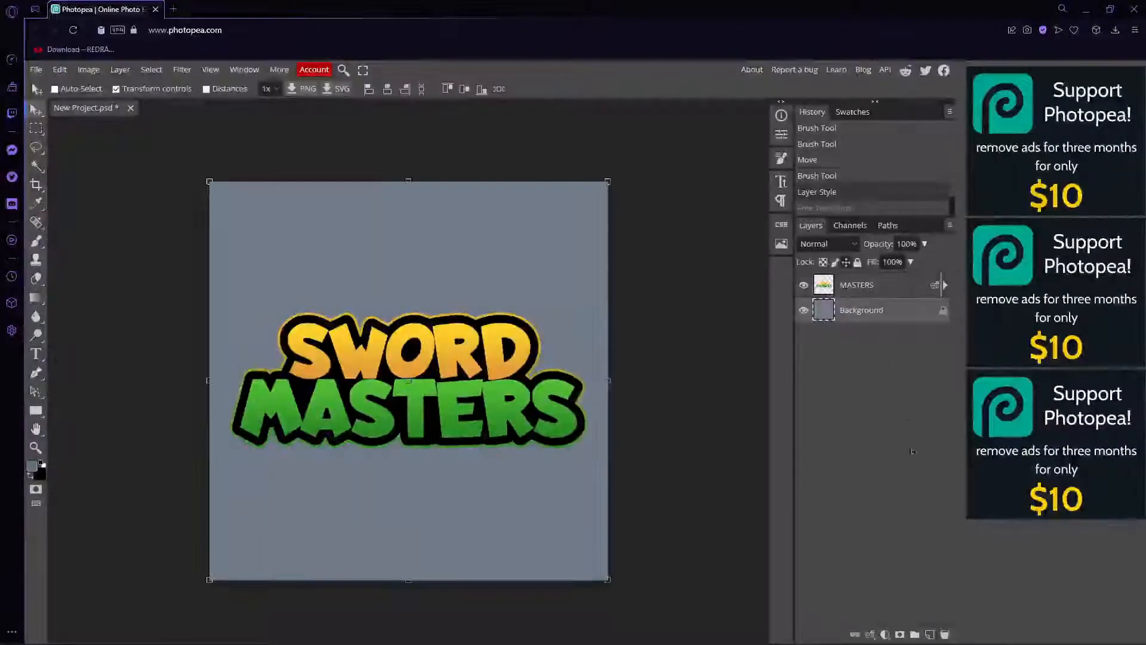
click(945, 635)
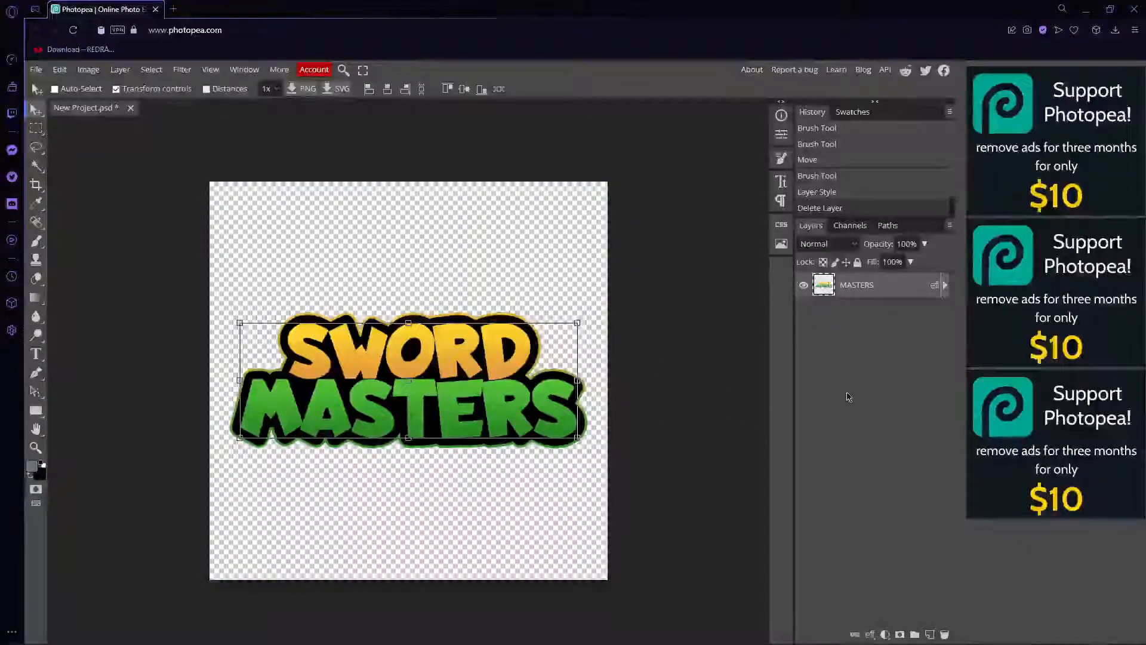
drag(496, 387, 450, 341)
key(ctrl+z)
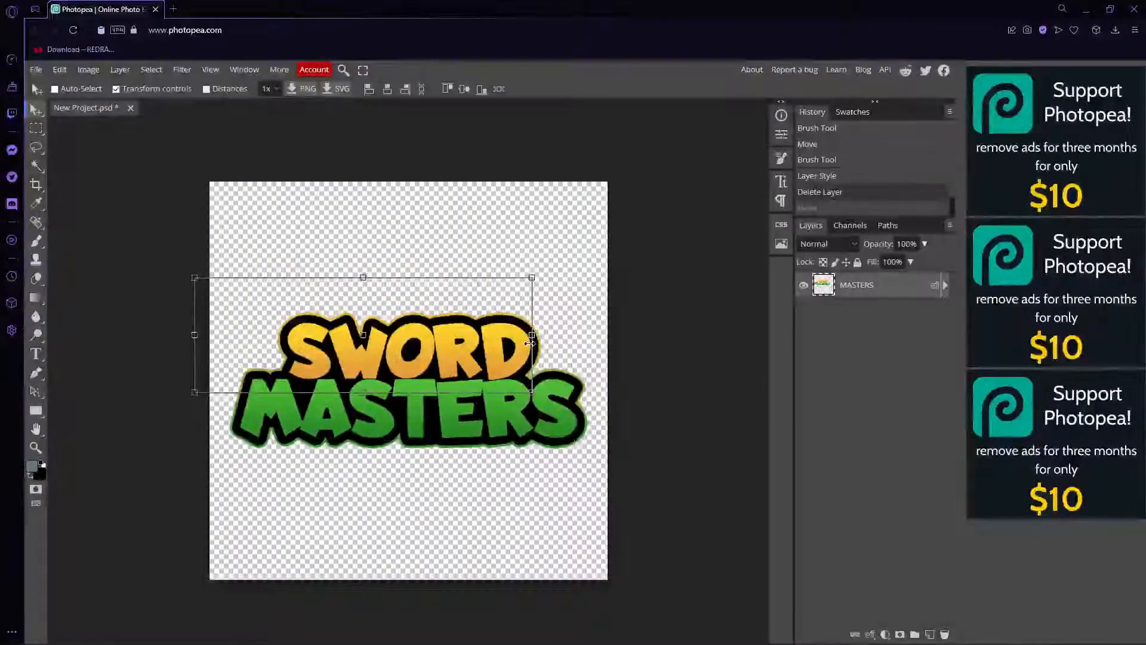